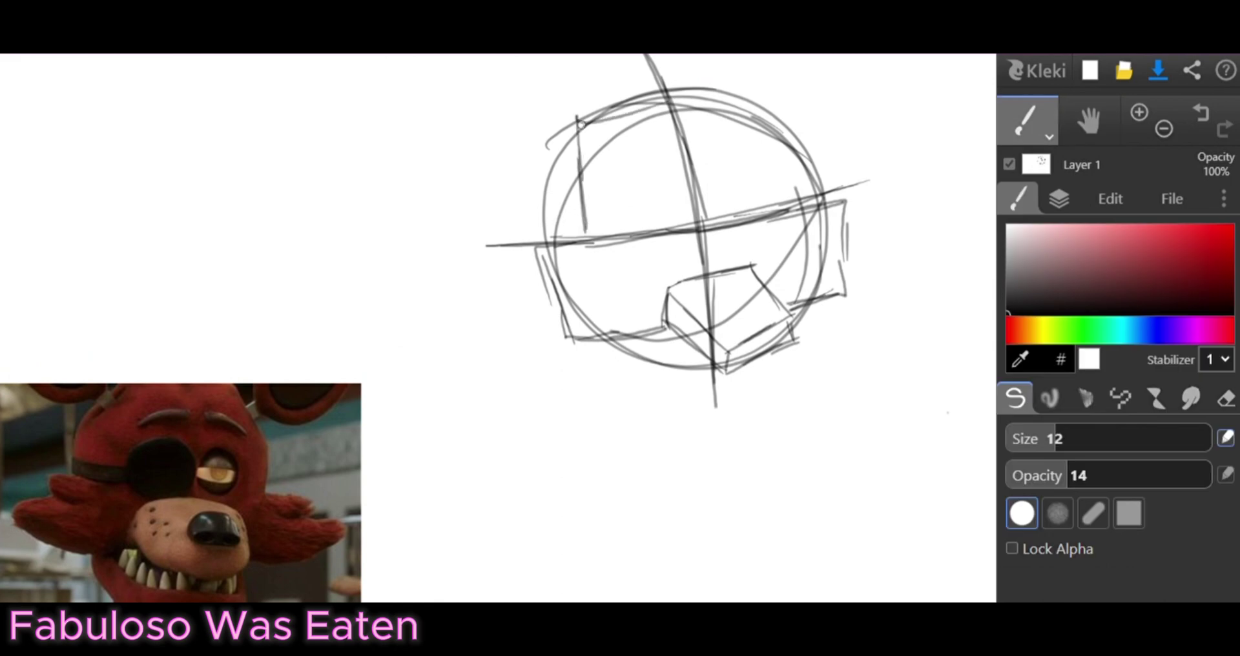
# Sketch the rounded muzzle outline over the construction box, with an oval nose and whisker dots
pyautogui.moveTo(750, 294); pyautogui.dragTo(716, 196)
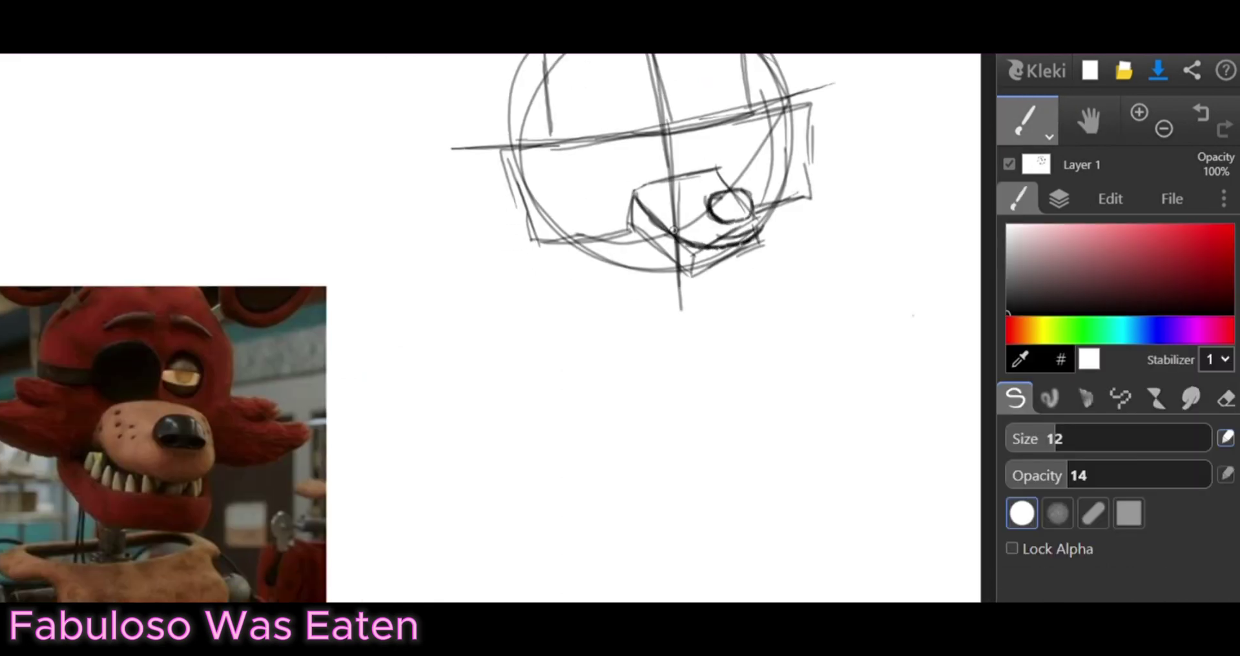
pyautogui.moveTo(674, 230)
pyautogui.mouseDown()
pyautogui.moveTo(765, 213)
pyautogui.moveTo(719, 168)
pyautogui.moveTo(675, 177)
pyautogui.mouseUp()
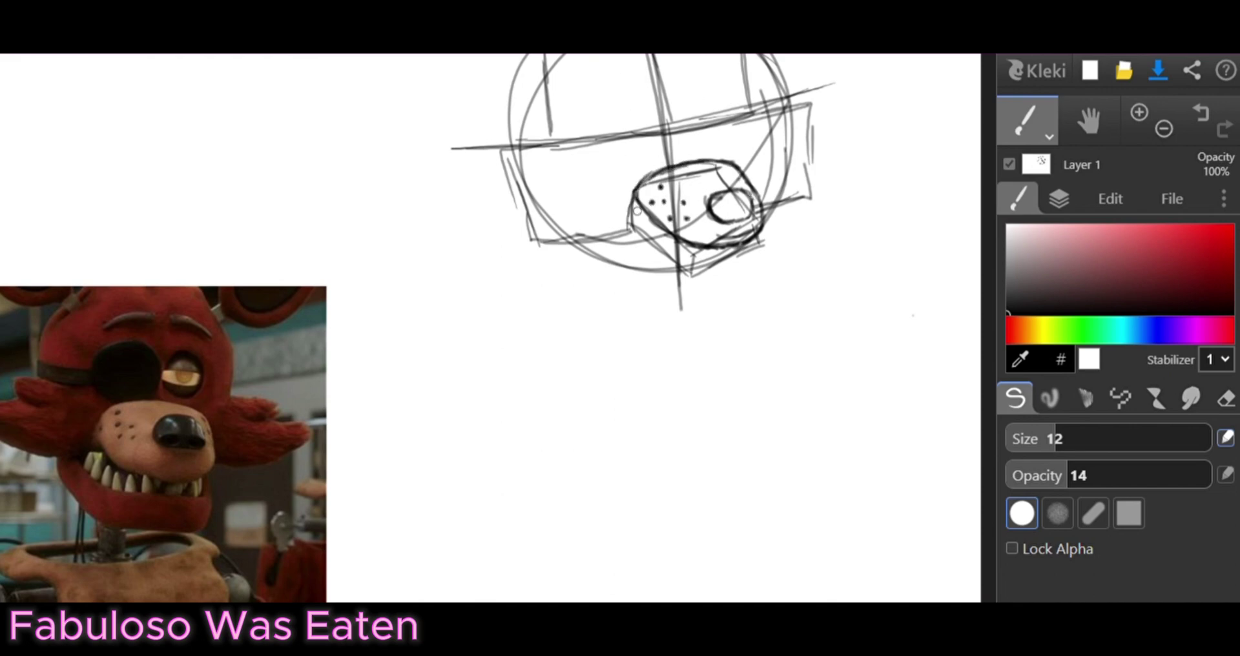
# Sketch pointed fur tufts and curved lower edges on both cheeks of the head
pyautogui.moveTo(709, 244)
pyautogui.mouseDown()
pyautogui.moveTo(645, 215)
pyautogui.moveTo(577, 240)
pyautogui.moveTo(590, 237)
pyautogui.moveTo(517, 238)
pyautogui.mouseUp()
pyautogui.moveTo(504, 194)
pyautogui.mouseDown()
pyautogui.moveTo(554, 181)
pyautogui.moveTo(523, 236)
pyautogui.mouseUp()
pyautogui.moveTo(494, 152); pyautogui.dragTo(523, 187)
pyautogui.moveTo(759, 204)
pyautogui.mouseDown()
pyautogui.moveTo(834, 168)
pyautogui.moveTo(837, 139)
pyautogui.moveTo(812, 184)
pyautogui.mouseUp()
pyautogui.moveTo(766, 106)
pyautogui.mouseDown()
pyautogui.moveTo(820, 101)
pyautogui.moveTo(807, 139)
pyautogui.mouseUp()
pyautogui.moveTo(791, 138); pyautogui.dragTo(764, 147)
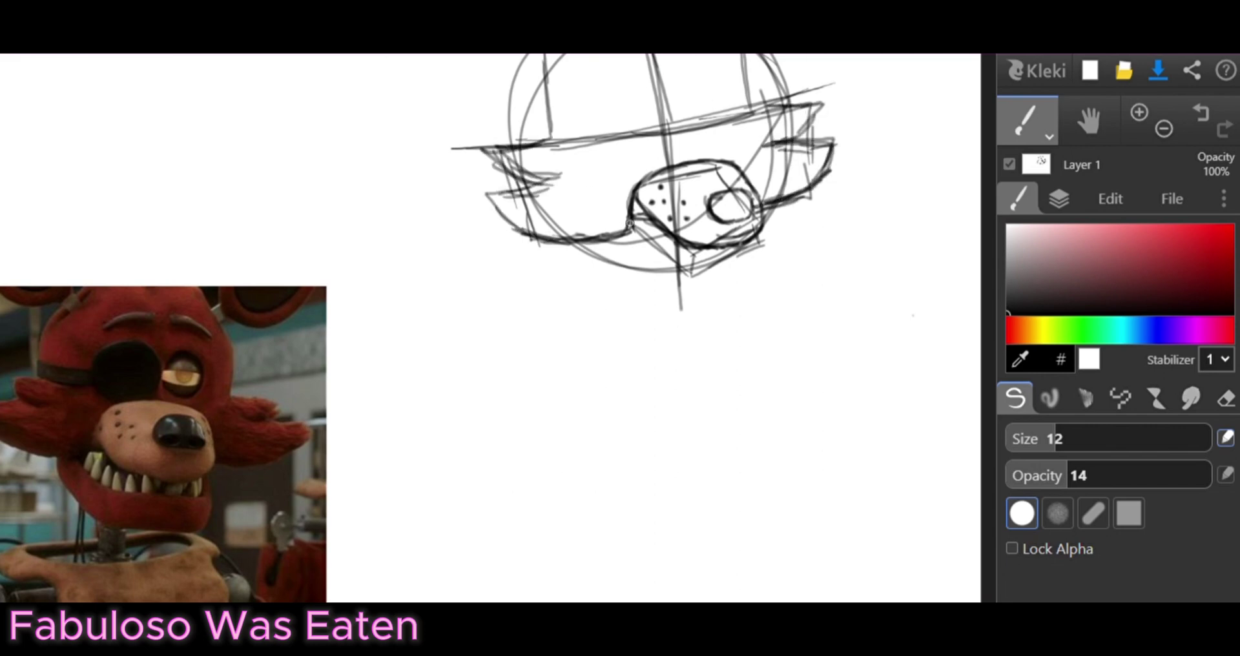
# Sketch the curved lower jaw and the mouth line beneath the muzzle
pyautogui.moveTo(625, 221)
pyautogui.mouseDown()
pyautogui.moveTo(665, 275)
pyautogui.moveTo(696, 284)
pyautogui.mouseUp()
pyautogui.moveTo(772, 207); pyautogui.dragTo(768, 234)
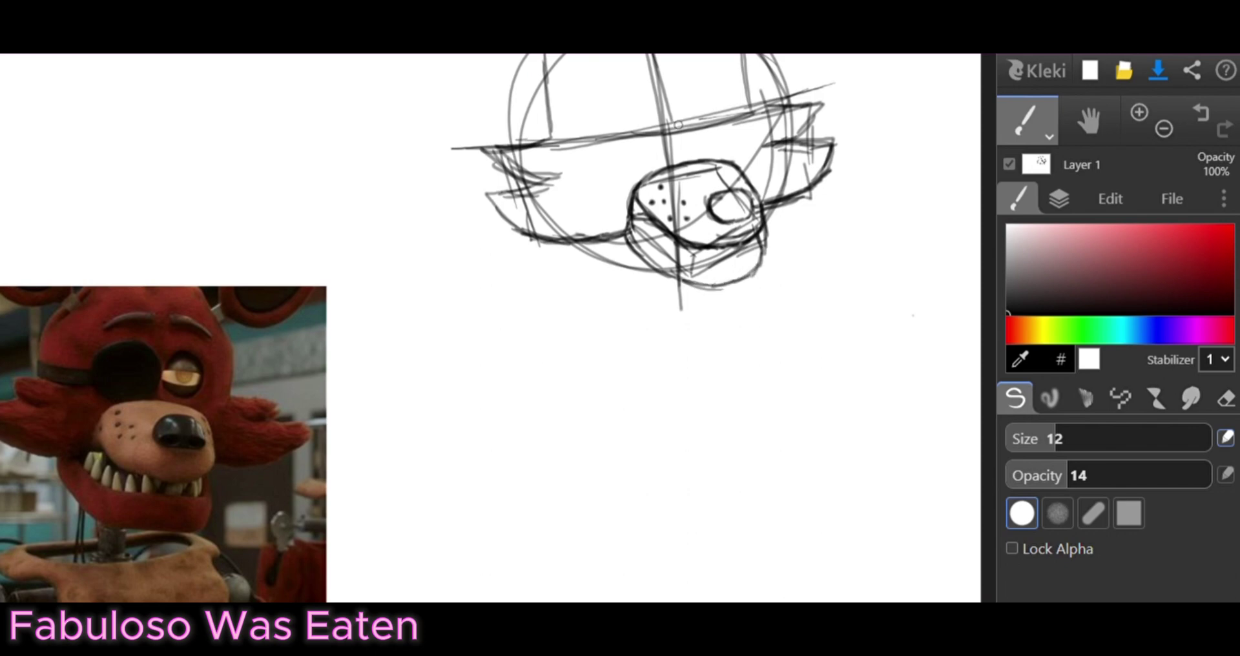
pyautogui.moveTo(627, 237)
pyautogui.mouseDown()
pyautogui.moveTo(711, 288)
pyautogui.moveTo(744, 278)
pyautogui.mouseUp()
pyautogui.moveTo(652, 248); pyautogui.dragTo(754, 239)
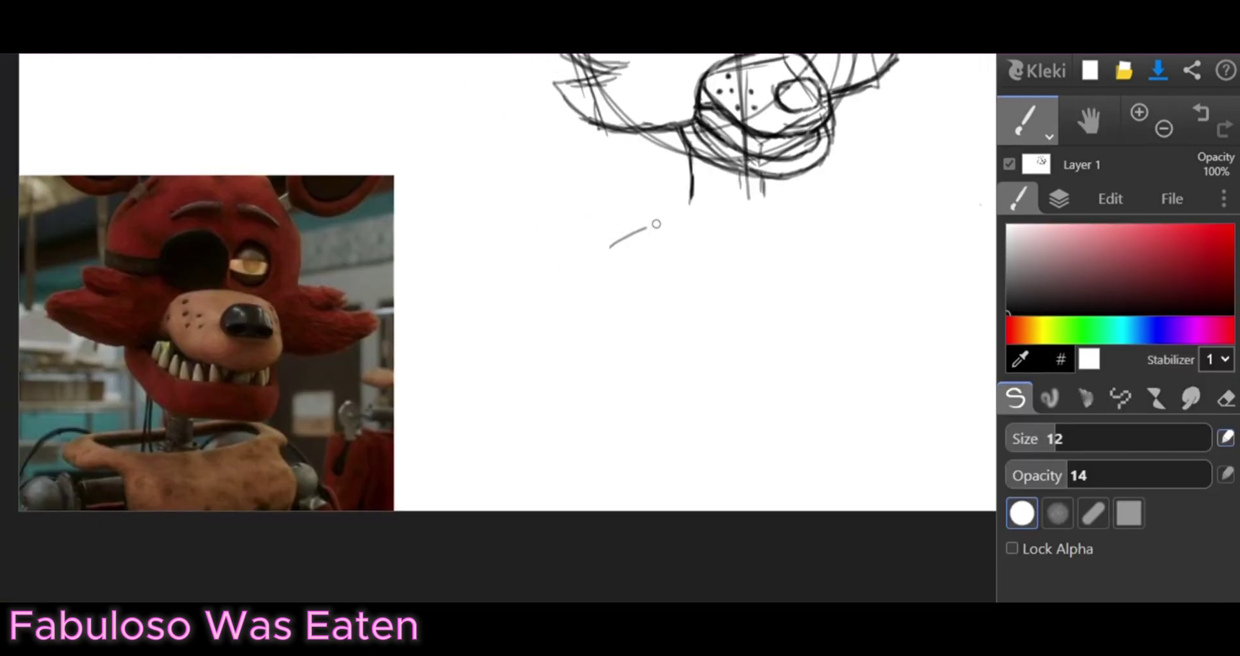
# Sketch the neck, the oval neck opening and two stacked boxes for the chest and lower torso
pyautogui.moveTo(656, 222)
pyautogui.mouseDown()
pyautogui.moveTo(715, 360)
pyautogui.moveTo(638, 375)
pyautogui.mouseUp()
pyautogui.moveTo(609, 255); pyautogui.dragTo(639, 376)
pyautogui.moveTo(654, 394); pyautogui.dragTo(665, 510)
pyautogui.moveTo(652, 392)
pyautogui.mouseDown()
pyautogui.moveTo(852, 378)
pyautogui.moveTo(885, 511)
pyautogui.mouseUp()
pyautogui.moveTo(680, 126)
pyautogui.mouseDown()
pyautogui.moveTo(689, 202)
pyautogui.moveTo(798, 223)
pyautogui.moveTo(772, 179)
pyautogui.moveTo(791, 226)
pyautogui.mouseUp()
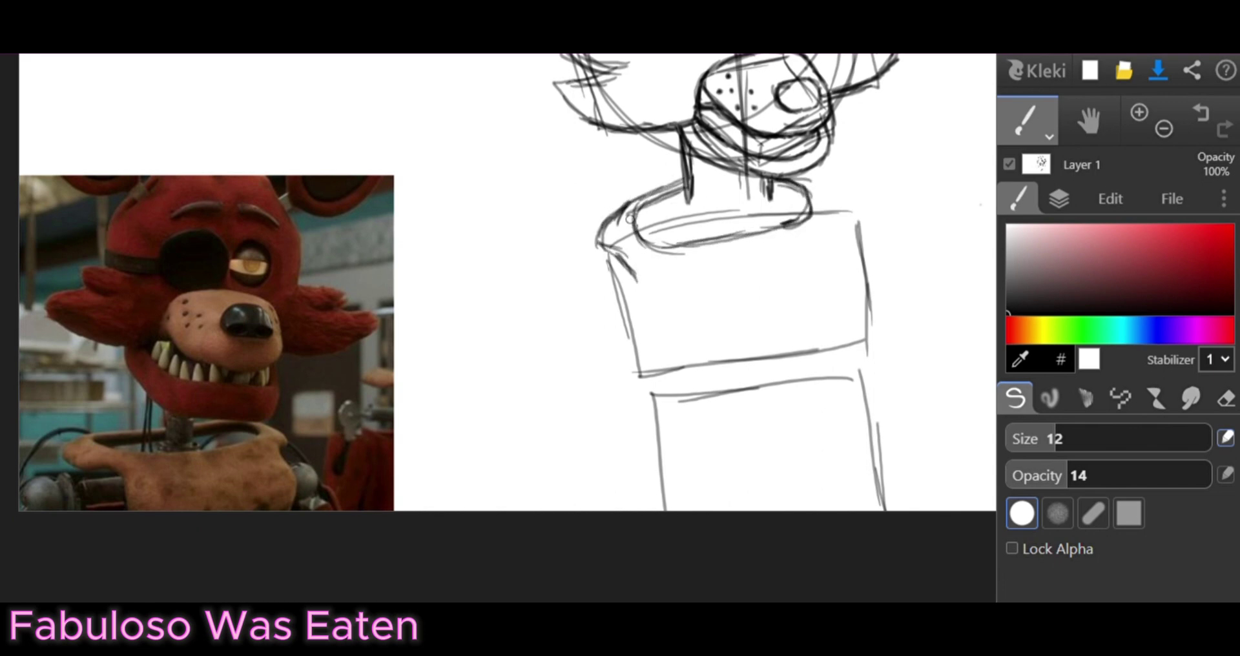
# Sketch the contoured sides of the torso from the shoulders down to the canvas edge
pyautogui.moveTo(625, 258); pyautogui.dragTo(654, 511)
pyautogui.click(1164, 127)
pyautogui.moveTo(593, 324); pyautogui.dragTo(588, 461)
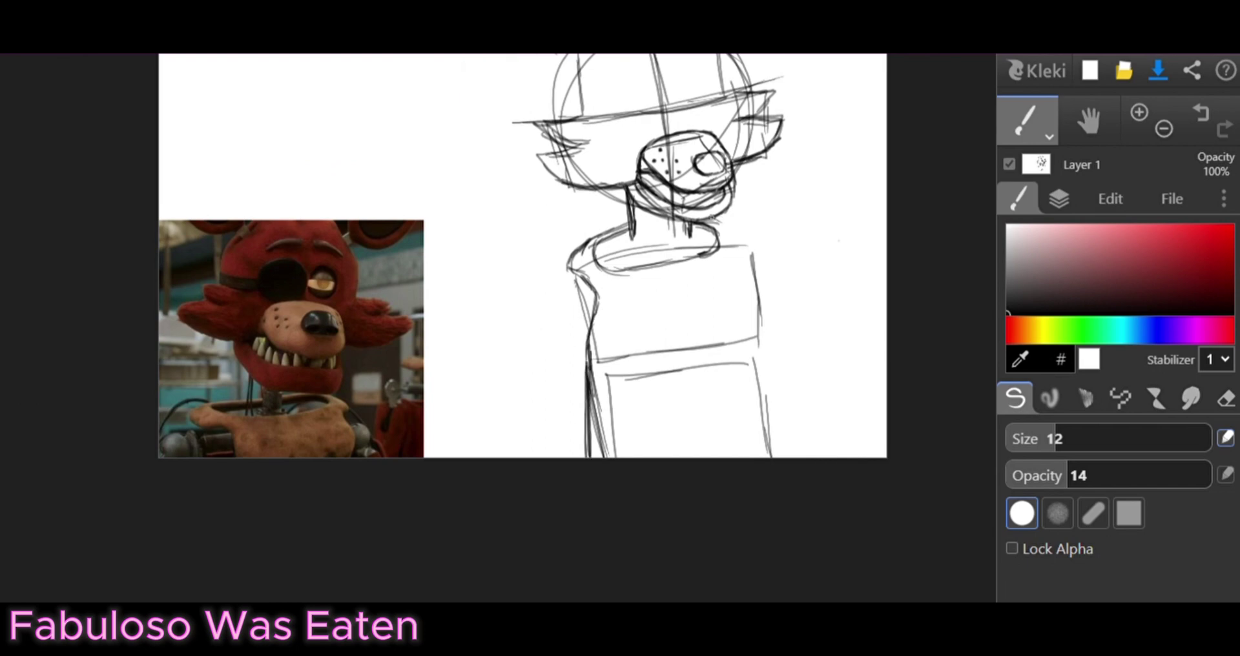
pyautogui.moveTo(747, 268); pyautogui.dragTo(771, 457)
pyautogui.moveTo(757, 373); pyautogui.dragTo(774, 458)
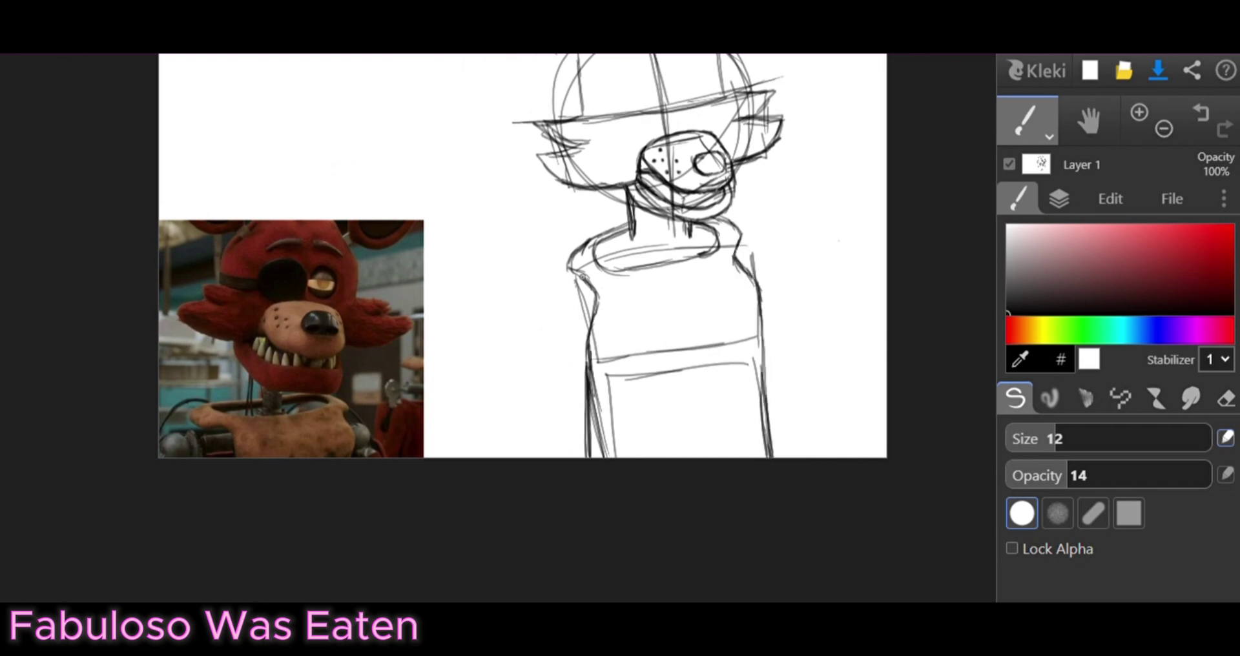
# Sketch round ball joints at both shoulders, with a connector and curved cap beside the left one
pyautogui.moveTo(567, 283); pyautogui.dragTo(570, 306)
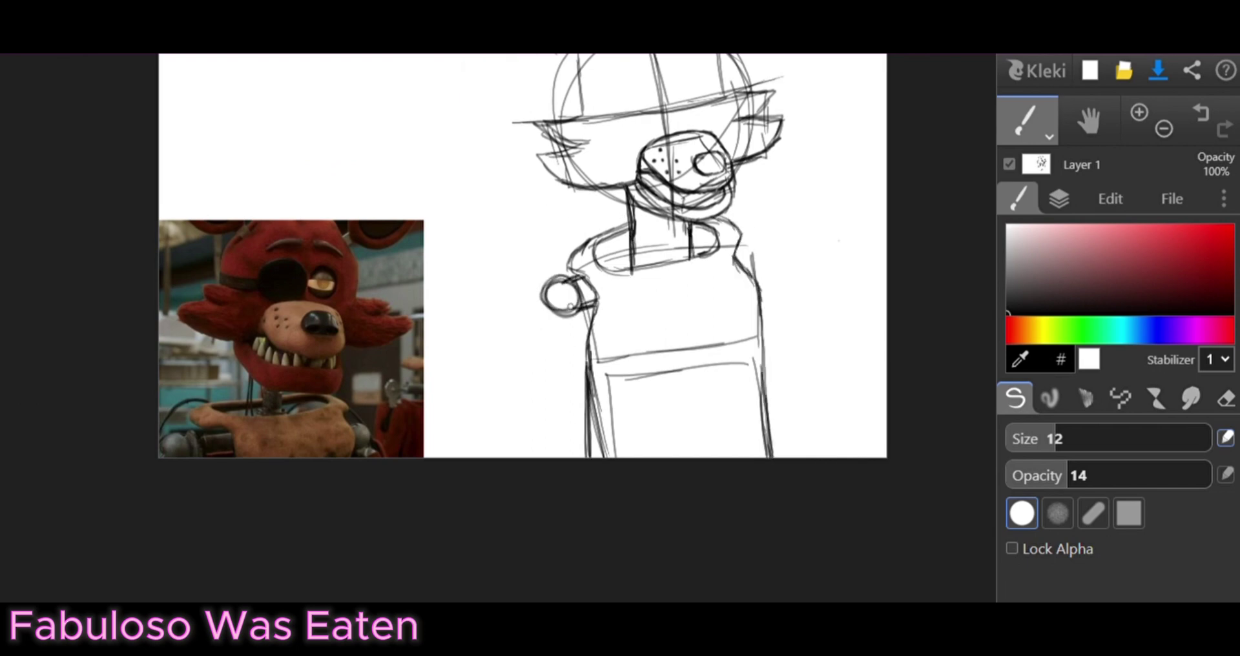
pyautogui.moveTo(763, 262); pyautogui.dragTo(755, 258)
pyautogui.moveTo(531, 303); pyautogui.dragTo(578, 330)
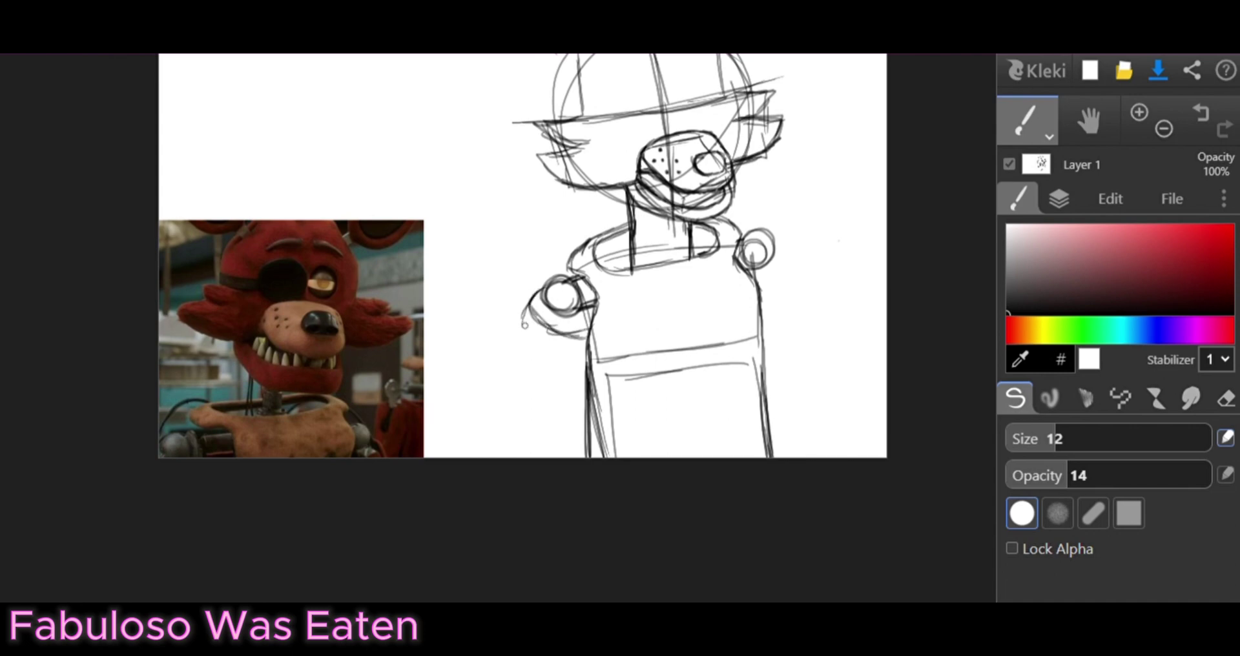
# Sketch the left arm with its shoulder casing, ragged lower edge, a slit hole and exposed inner rods
pyautogui.moveTo(540, 285)
pyautogui.mouseDown()
pyautogui.moveTo(511, 395)
pyautogui.moveTo(572, 382)
pyautogui.mouseUp()
pyautogui.moveTo(575, 426); pyautogui.dragTo(583, 371)
pyautogui.moveTo(531, 332); pyautogui.dragTo(537, 375)
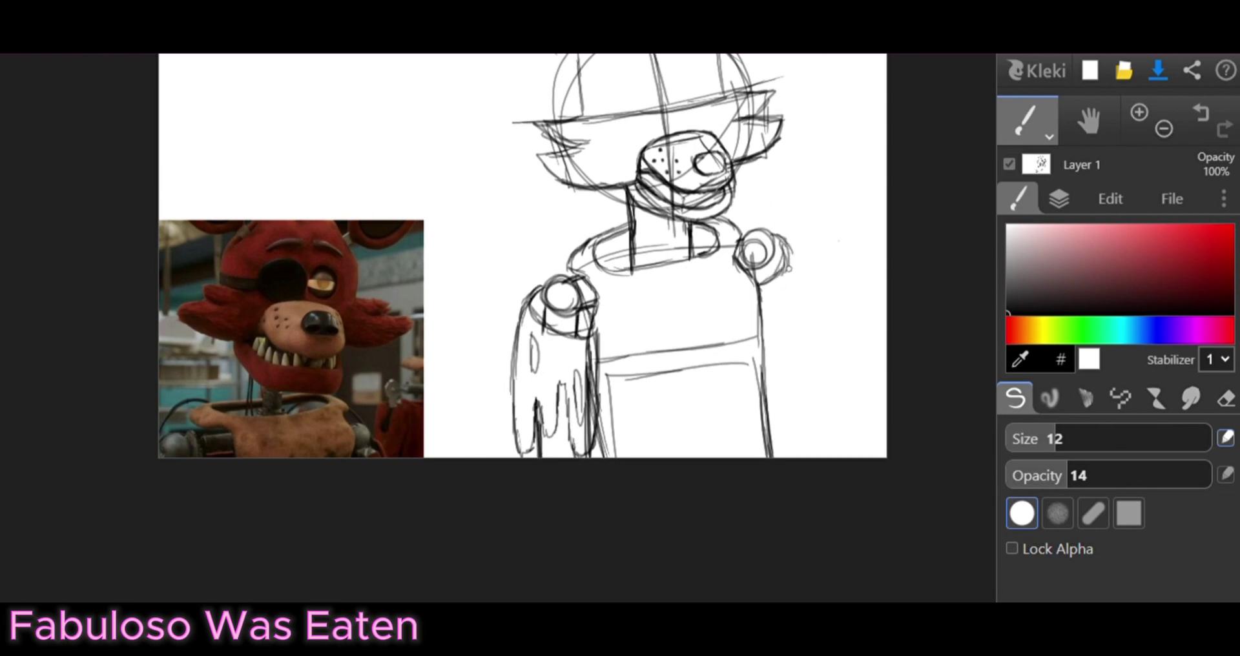
# Sketch the right arm with a torn sleeve and slit, plus the elbow ball joint and ragged forearm
pyautogui.moveTo(789, 268); pyautogui.dragTo(762, 284)
pyautogui.moveTo(781, 235); pyautogui.dragTo(807, 348)
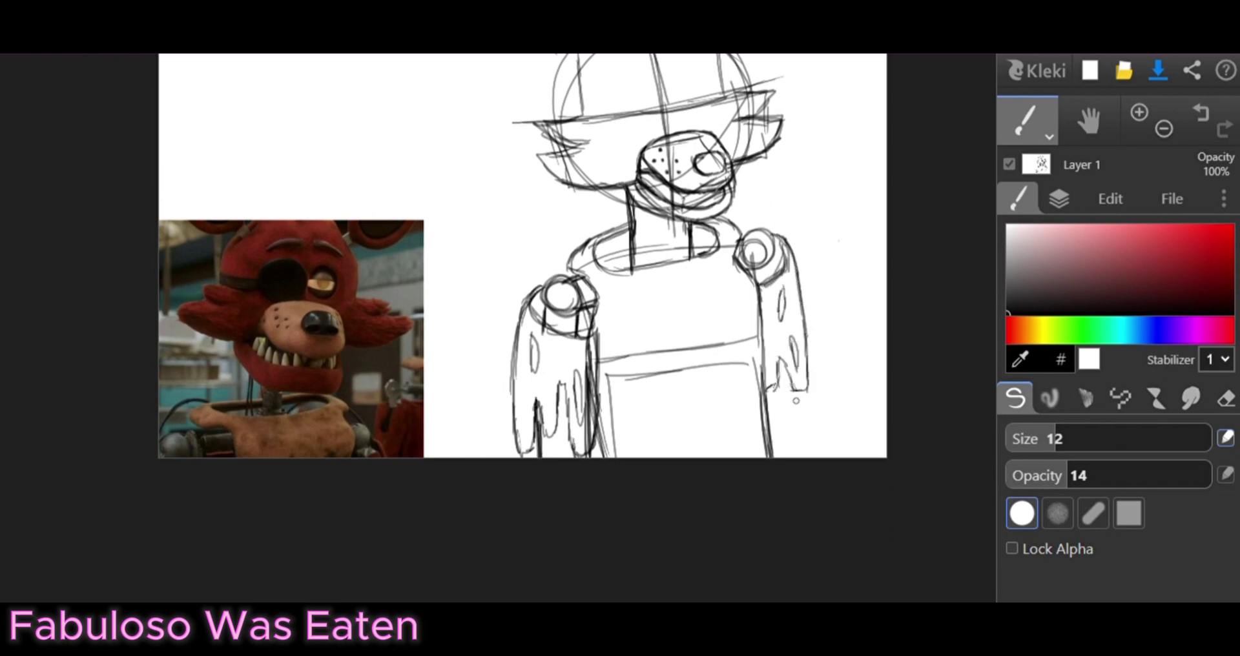
pyautogui.moveTo(796, 400); pyautogui.dragTo(793, 395)
pyautogui.moveTo(819, 459); pyautogui.dragTo(816, 426)
pyautogui.moveTo(777, 411); pyautogui.dragTo(777, 432)
pyautogui.moveTo(794, 390); pyautogui.dragTo(785, 426)
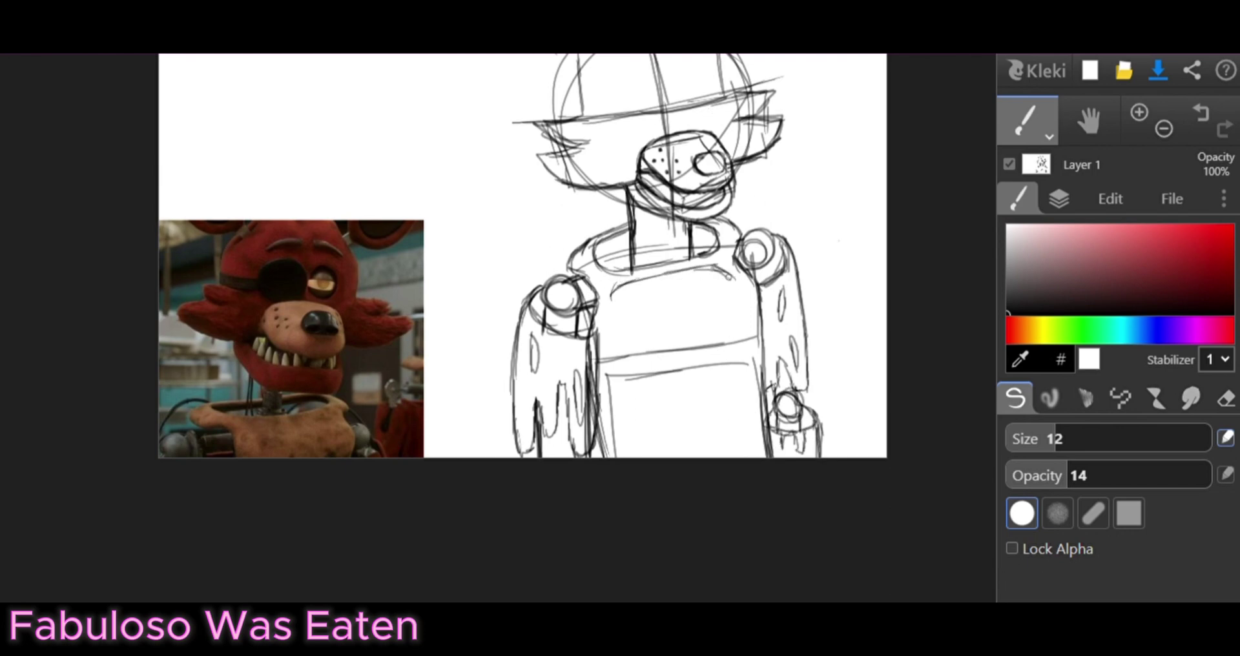
# Sketch the rounded belly panel outline inside the torso, reaching down to the canvas edge
pyautogui.moveTo(720, 271); pyautogui.dragTo(759, 459)
pyautogui.moveTo(607, 287); pyautogui.dragTo(629, 460)
pyautogui.moveTo(611, 316); pyautogui.dragTo(629, 459)
pyautogui.moveTo(614, 349); pyautogui.dragTo(630, 459)
# Sketch two torn holes with exposed inner framework on the belly panel and a small heart on the chest
pyautogui.moveTo(704, 300)
pyautogui.mouseDown()
pyautogui.moveTo(695, 323)
pyautogui.moveTo(730, 395)
pyautogui.mouseUp()
pyautogui.moveTo(733, 398); pyautogui.dragTo(681, 387)
pyautogui.moveTo(675, 320); pyautogui.dragTo(675, 391)
pyautogui.moveTo(711, 311); pyautogui.dragTo(730, 349)
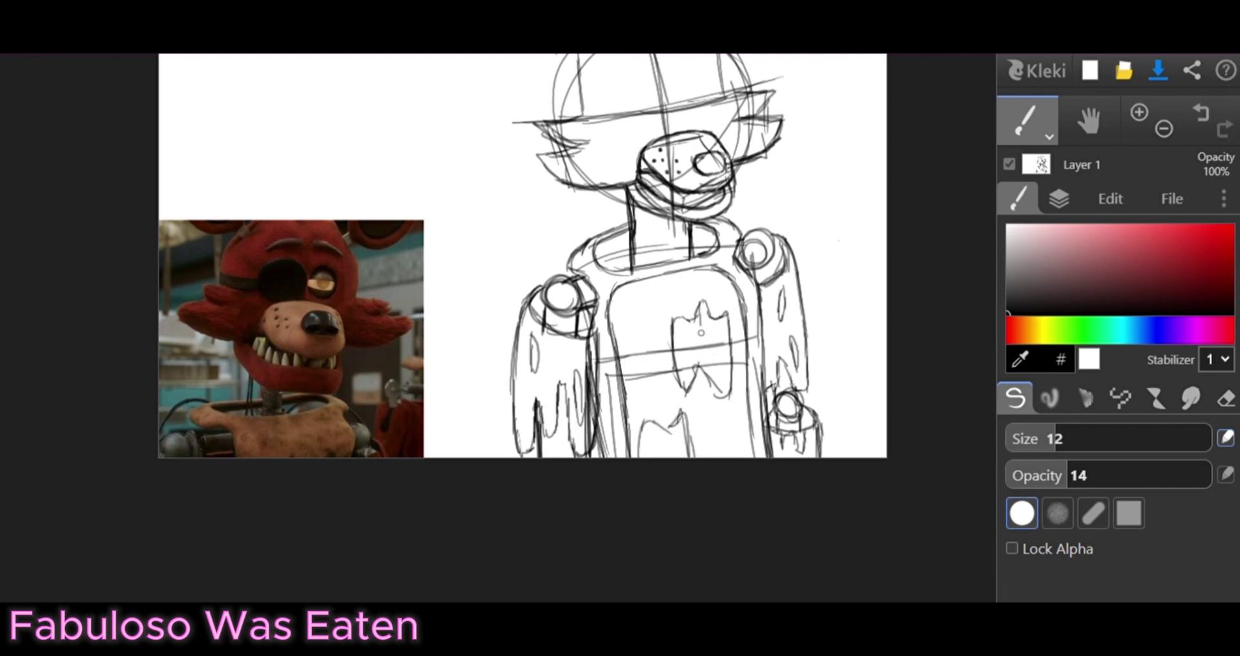
pyautogui.moveTo(703, 310); pyautogui.dragTo(706, 389)
pyautogui.moveTo(660, 458); pyautogui.dragTo(653, 417)
pyautogui.moveTo(629, 309); pyautogui.dragTo(651, 304)
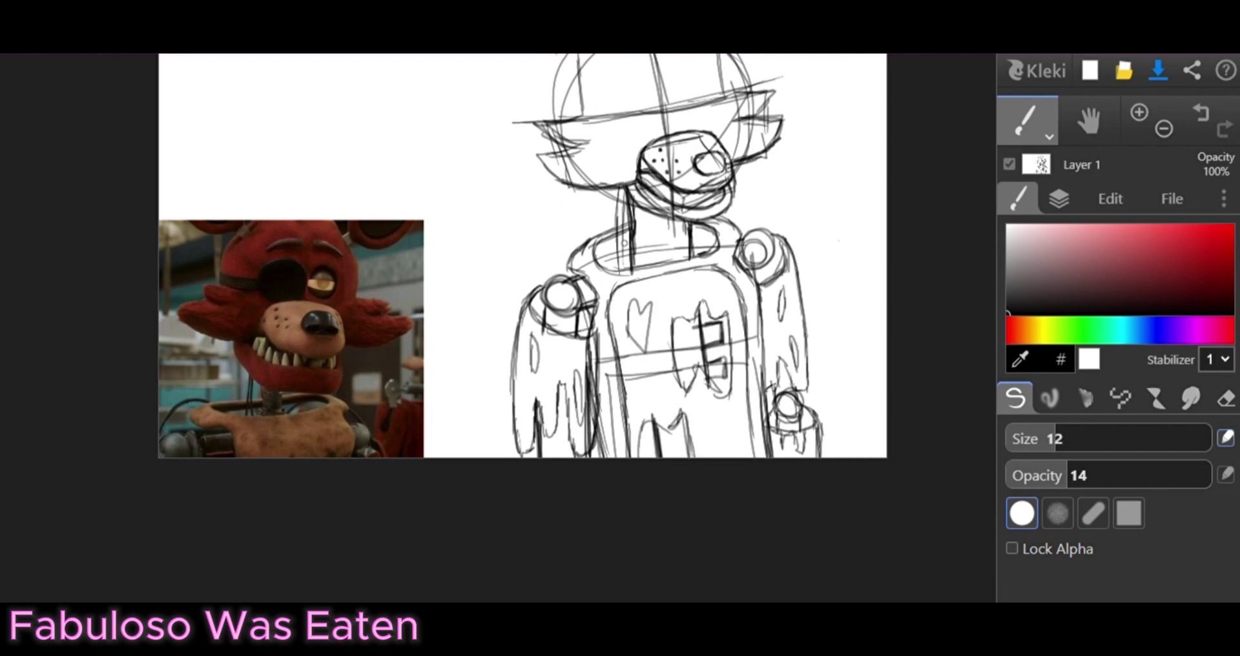
# Sketch pointed fur tufts on top of both shoulders
pyautogui.moveTo(538, 252); pyautogui.dragTo(572, 258)
pyautogui.moveTo(530, 265); pyautogui.dragTo(591, 278)
pyautogui.moveTo(739, 223); pyautogui.dragTo(784, 200)
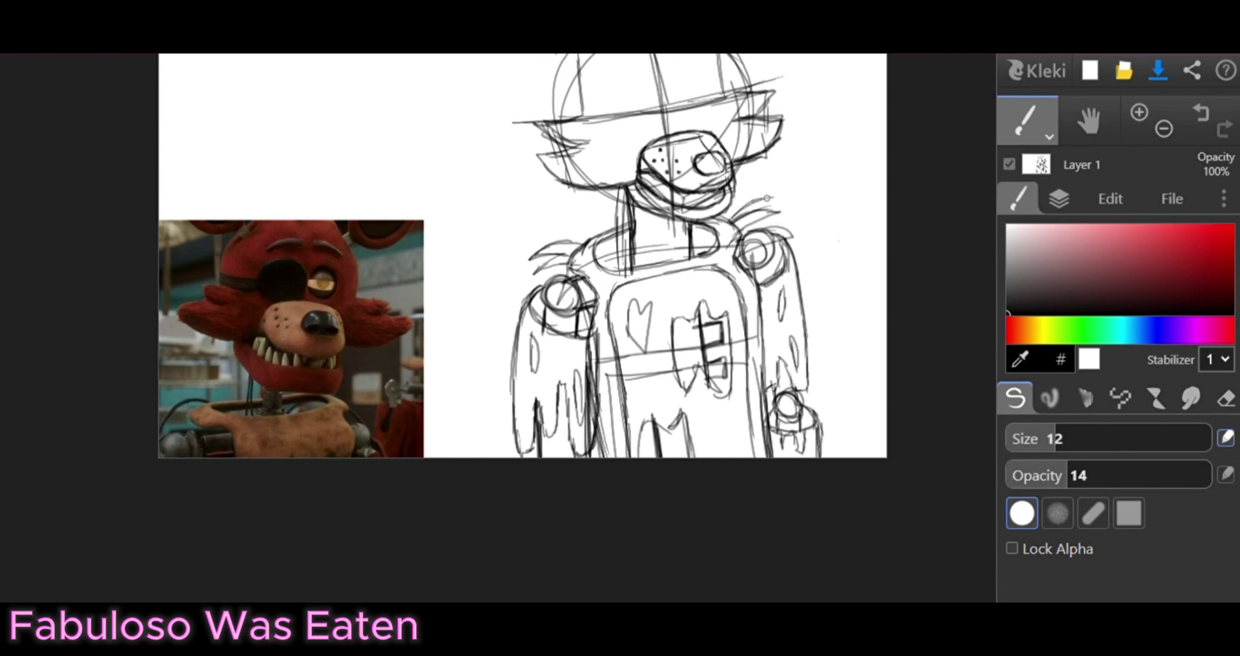
# Sketch the upper head outline with a small hair tuft on the crown
pyautogui.moveTo(516, 259); pyautogui.dragTo(527, 365)
pyautogui.moveTo(587, 220)
pyautogui.mouseDown()
pyautogui.moveTo(656, 124)
pyautogui.moveTo(743, 191)
pyautogui.mouseUp()
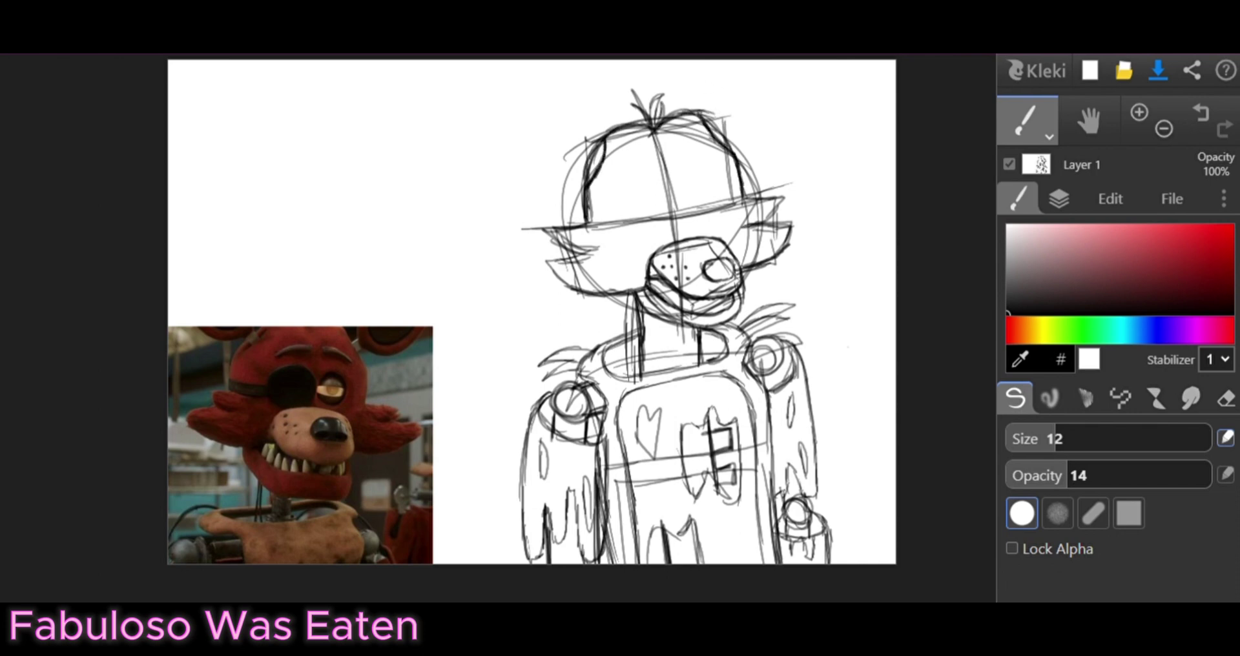
# Sketch two long pointed ears with inner outlines, attached to the head by small hinges
pyautogui.moveTo(574, 158); pyautogui.dragTo(486, 126)
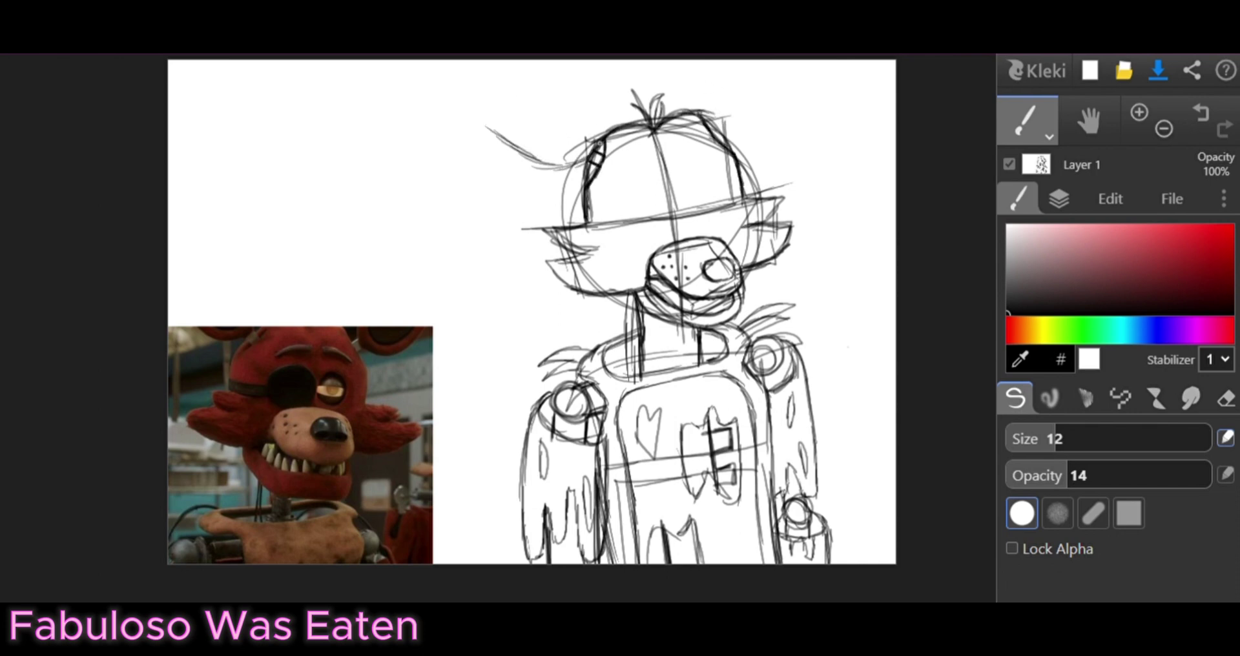
pyautogui.moveTo(599, 139); pyautogui.dragTo(484, 108)
pyautogui.moveTo(591, 166)
pyautogui.mouseDown()
pyautogui.moveTo(456, 115)
pyautogui.moveTo(603, 169)
pyautogui.moveTo(462, 91)
pyautogui.moveTo(597, 116)
pyautogui.mouseUp()
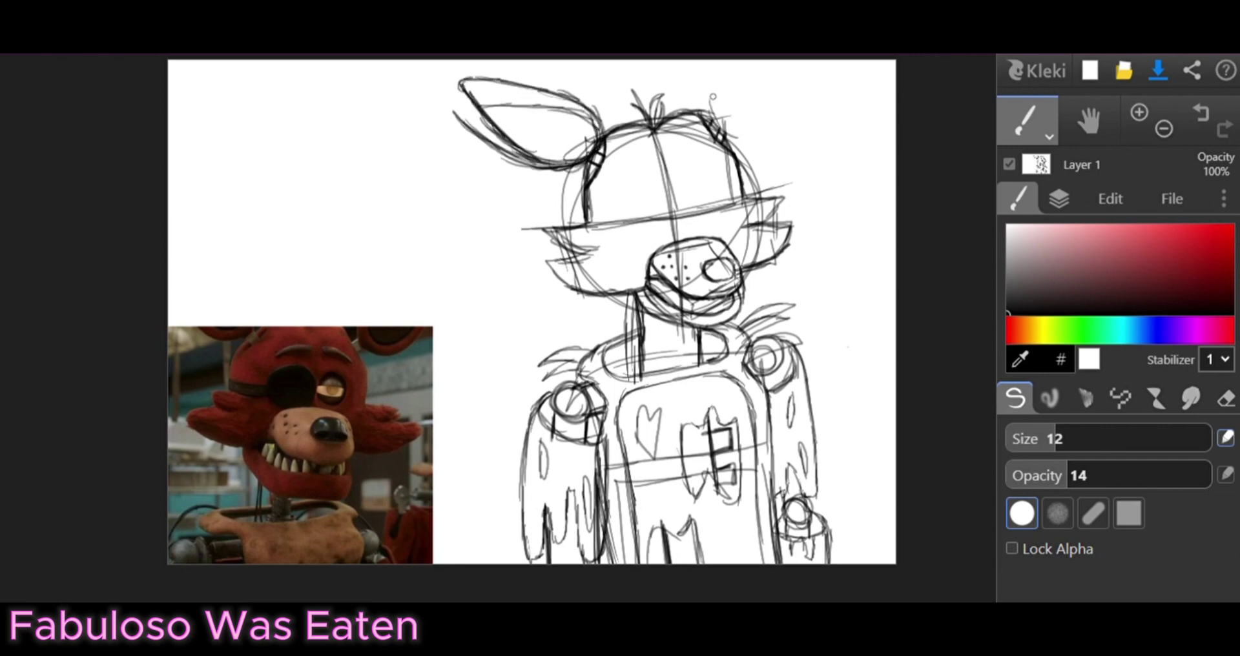
pyautogui.moveTo(713, 96)
pyautogui.mouseDown()
pyautogui.moveTo(749, 139)
pyautogui.moveTo(799, 61)
pyautogui.moveTo(724, 61)
pyautogui.moveTo(791, 62)
pyautogui.mouseUp()
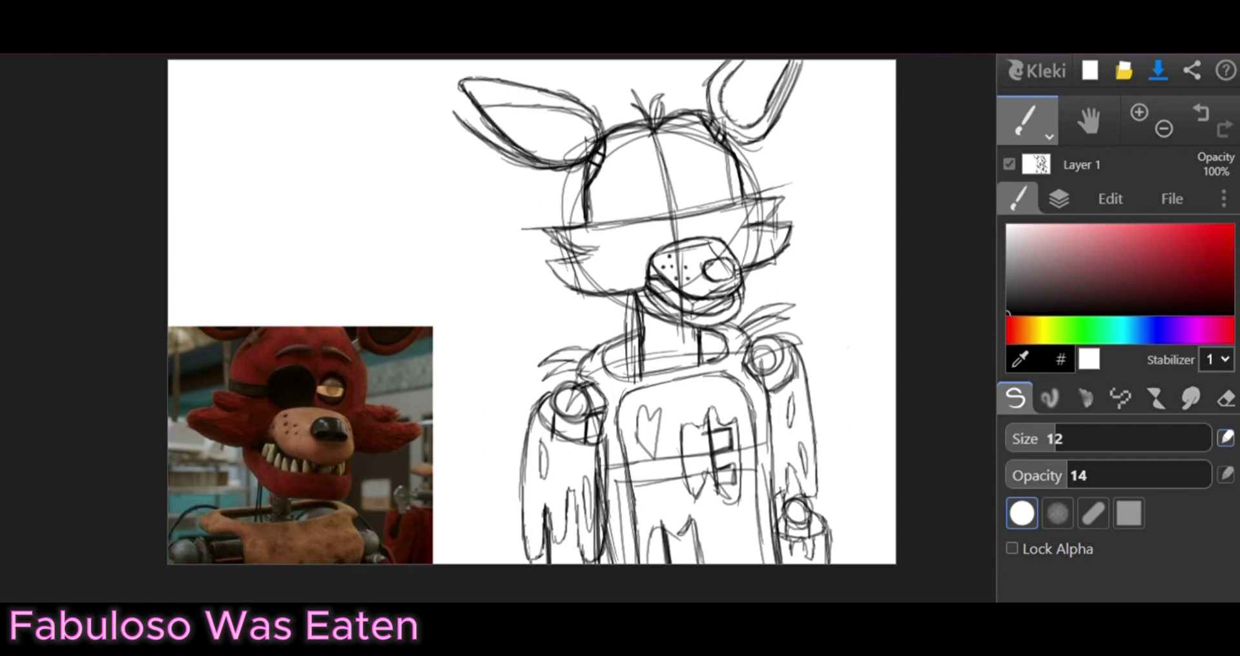
pyautogui.moveTo(584, 149)
pyautogui.mouseDown()
pyautogui.moveTo(480, 90)
pyautogui.moveTo(584, 144)
pyautogui.mouseUp()
# Sketch a round eye in dark blue on Layer 3, to the right of the face's centre line
pyautogui.scroll(3, 494, 327)
pyautogui.click(1156, 330)
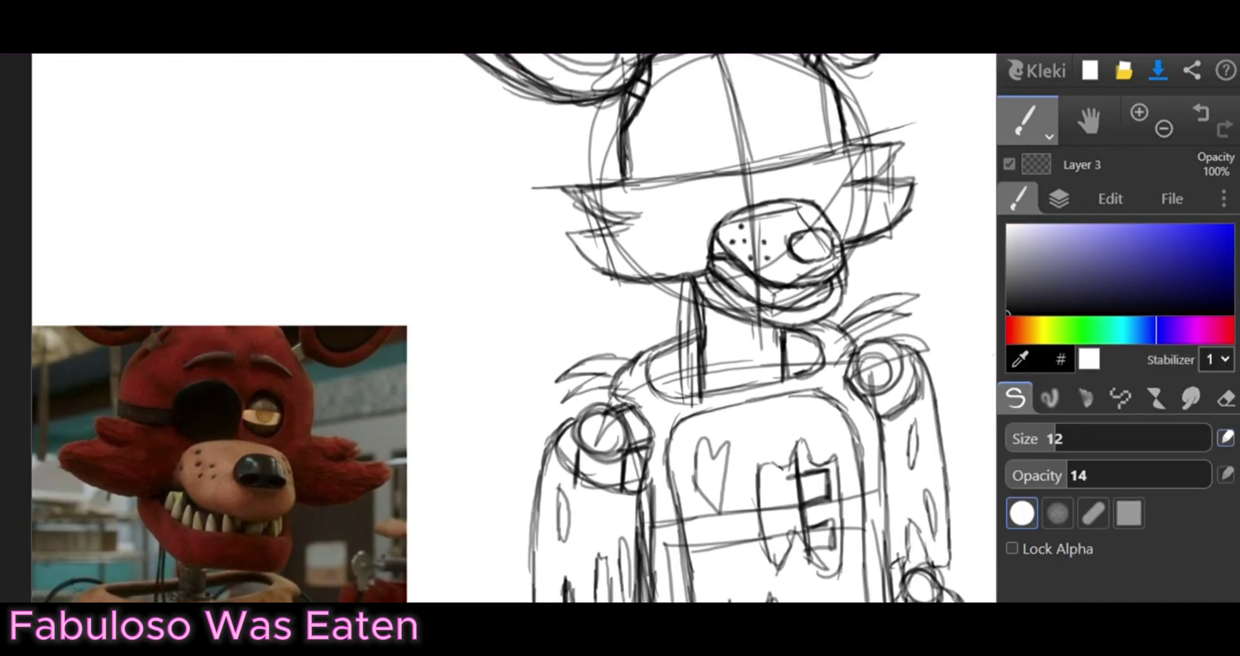
pyautogui.moveTo(772, 141)
pyautogui.mouseDown()
pyautogui.moveTo(815, 161)
pyautogui.moveTo(769, 178)
pyautogui.moveTo(811, 124)
pyautogui.moveTo(779, 184)
pyautogui.moveTo(815, 130)
pyautogui.mouseUp()
pyautogui.scroll(-2, 788, 162)
pyautogui.scroll(2, 788, 161)
pyautogui.hotkey('ctrl', 'z')
pyautogui.hotkey('ctrl', 'z')
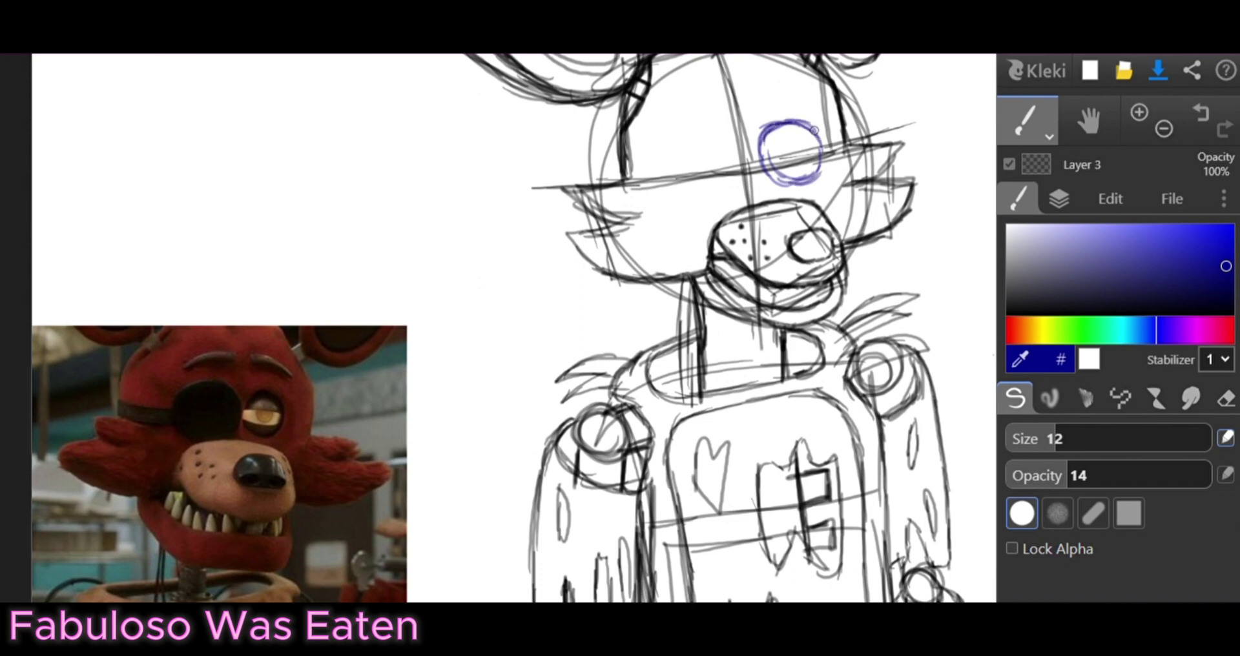
# Sketch the strapped eyepatch, the half-closed eye's lid and iris, and both eyebrows in blue
pyautogui.moveTo(738, 205)
pyautogui.mouseDown()
pyautogui.moveTo(679, 133)
pyautogui.moveTo(743, 197)
pyautogui.mouseUp()
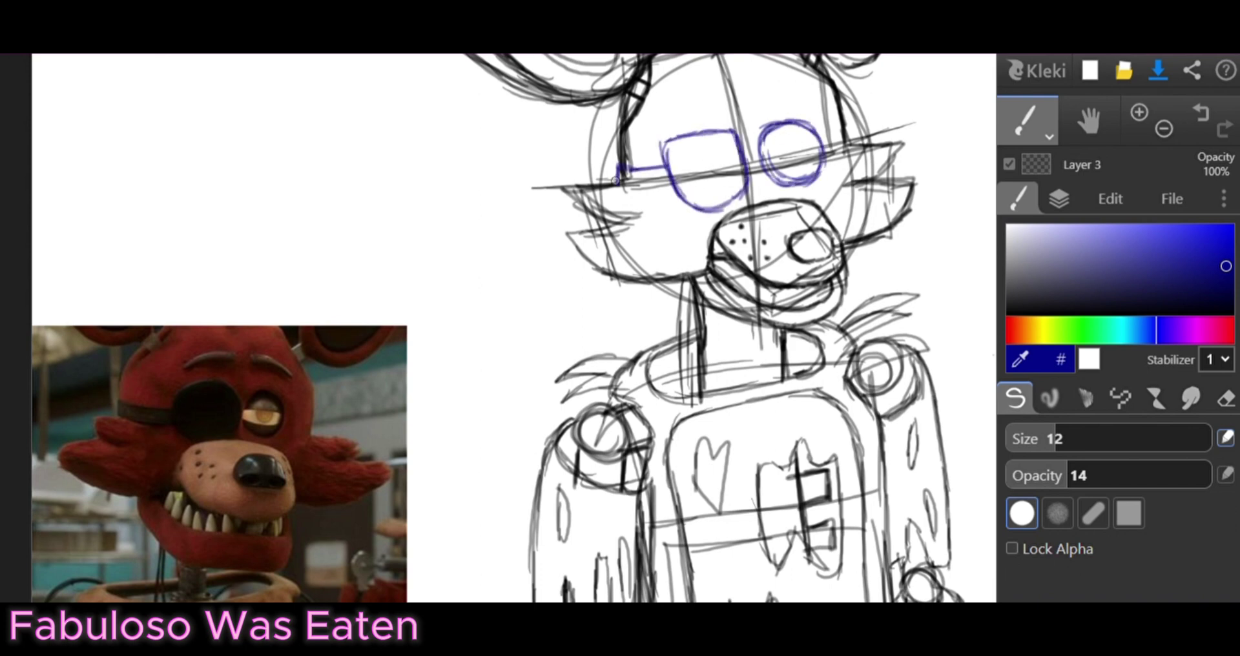
pyautogui.moveTo(615, 181); pyautogui.dragTo(743, 191)
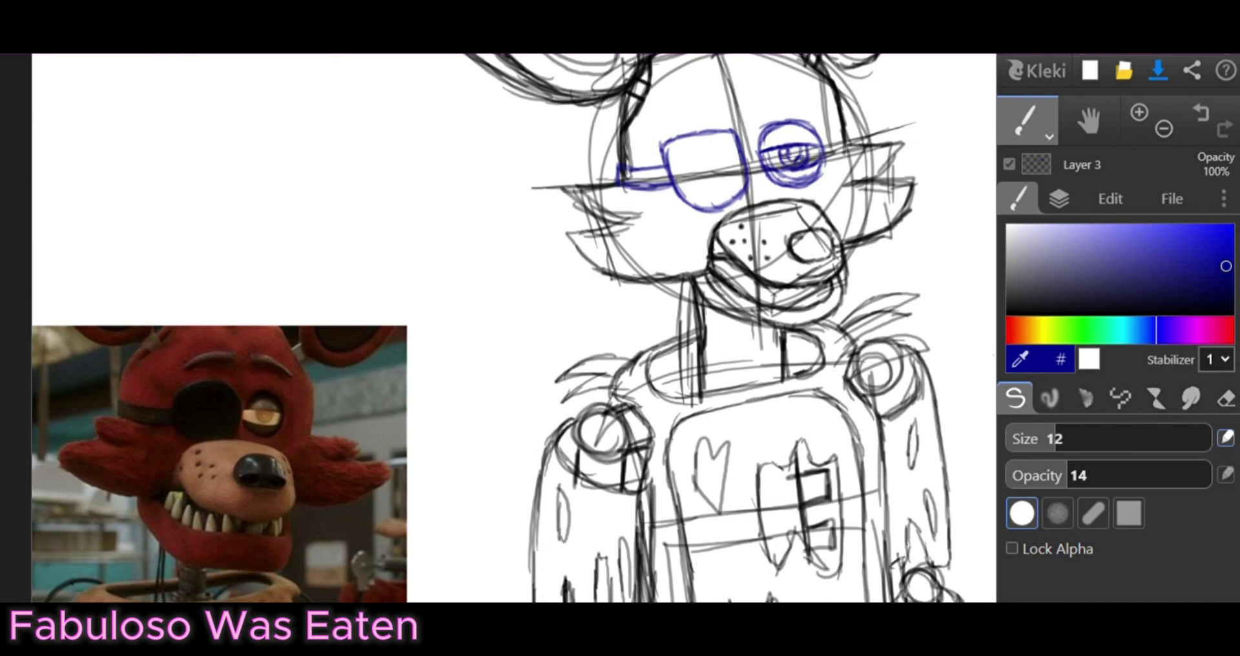
pyautogui.moveTo(781, 189); pyautogui.dragTo(823, 158)
pyautogui.moveTo(723, 109)
pyautogui.mouseDown()
pyautogui.moveTo(653, 137)
pyautogui.moveTo(757, 107)
pyautogui.moveTo(822, 115)
pyautogui.mouseUp()
# Sketch a row of teeth in crimson inside the mouth on Layer 1
pyautogui.click(1059, 199)
pyautogui.click(1072, 374)
pyautogui.click(1018, 199)
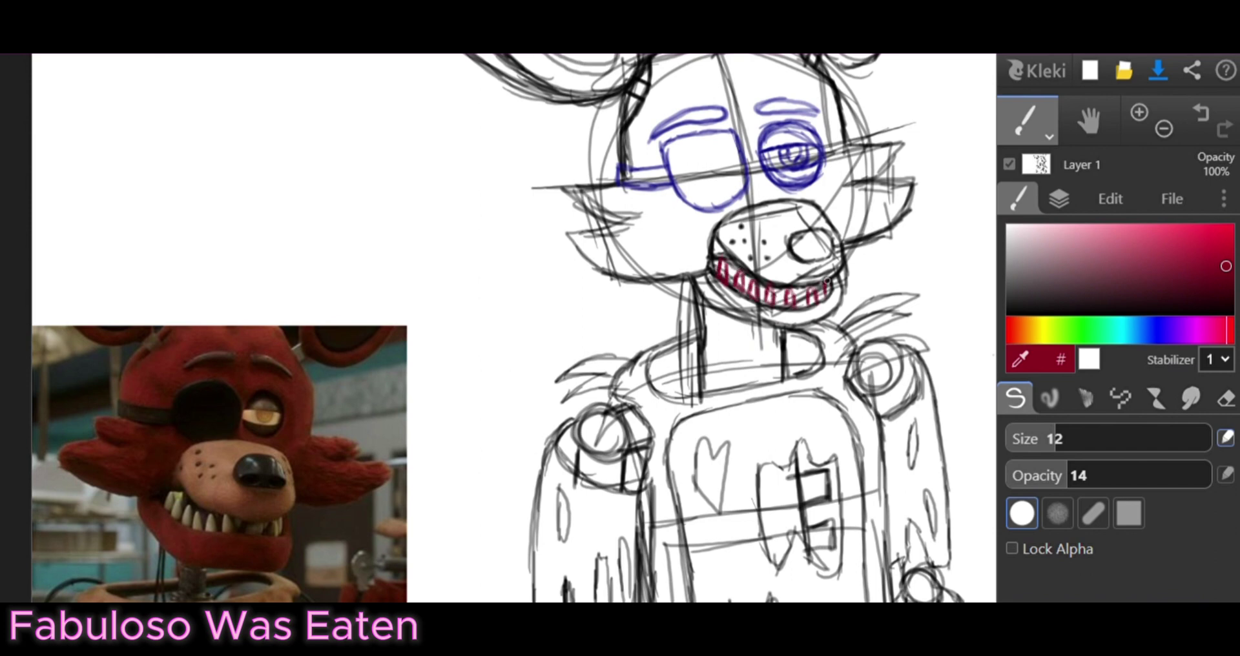
# Hide the reference image and Layer 3, add a layer above Layer 1 and lower Layer 1's opacity
pyautogui.keyDown('alt'); pyautogui.click(827, 275); pyautogui.keyUp('alt')
pyautogui.scroll(-3, 864, 269)
pyautogui.click(1059, 199)
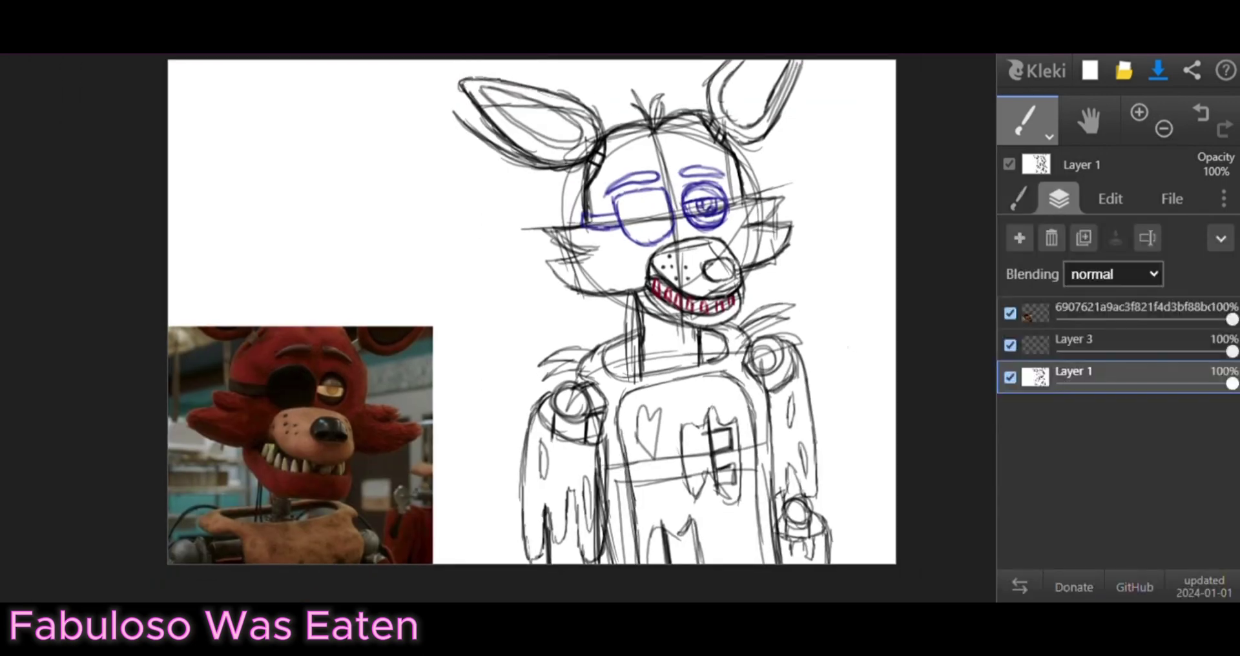
pyautogui.click(1009, 307)
pyautogui.click(1009, 338)
pyautogui.click(1019, 238)
pyautogui.moveTo(1231, 413); pyautogui.dragTo(1140, 414)
# Set the brush opacity to 100 and ink the head outline and cheek fur in black on Layer 4
pyautogui.click(1019, 199)
pyautogui.moveTo(1072, 475); pyautogui.dragTo(1211, 475)
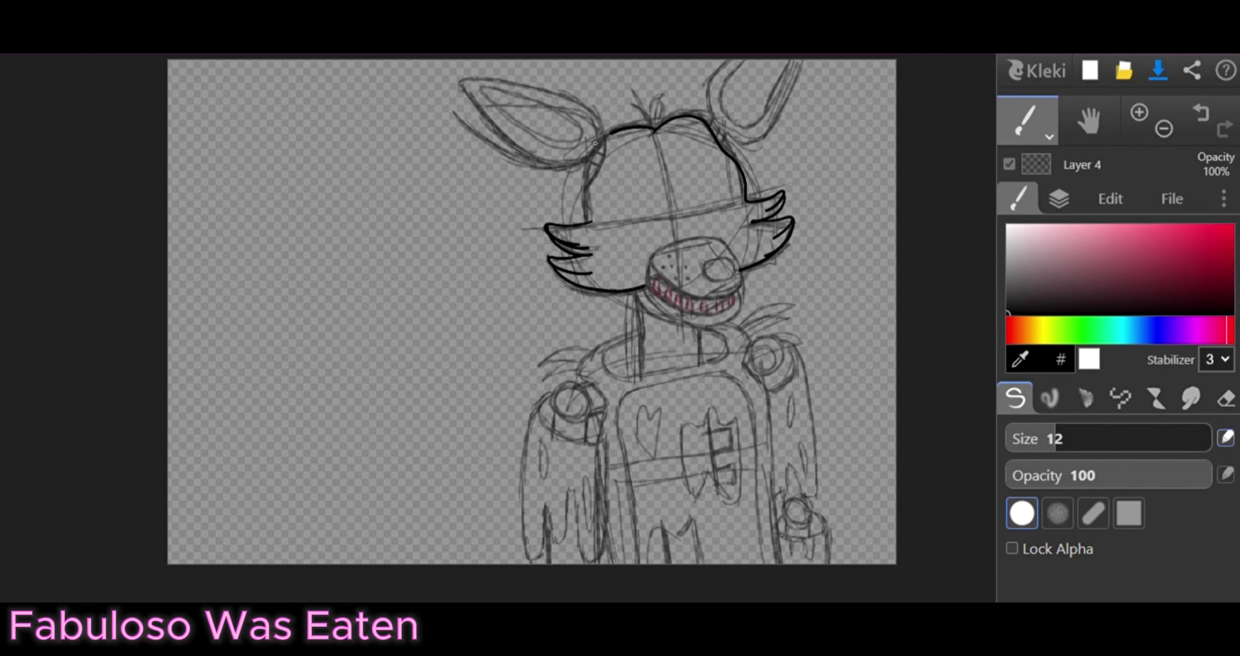
# Ink the muzzle with its nose and whisker dots, and the open mouth with the lower jaw
pyautogui.scroll(5, 597, 198)
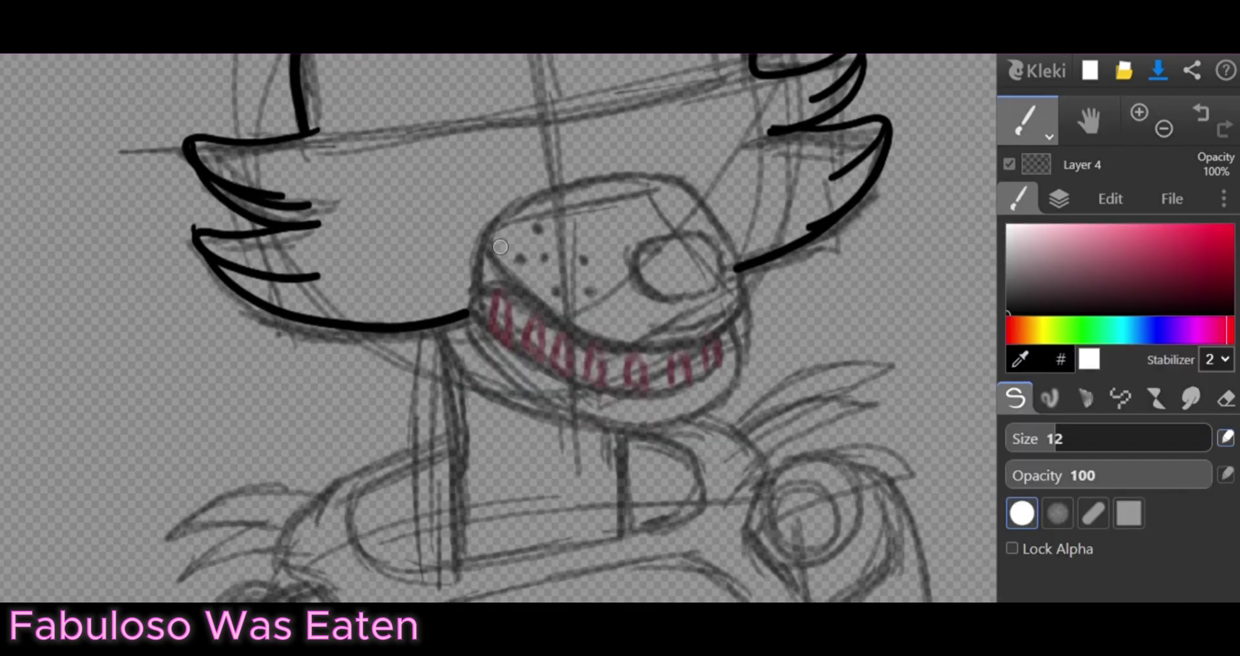
pyautogui.moveTo(478, 285)
pyautogui.mouseDown()
pyautogui.moveTo(692, 196)
pyautogui.moveTo(542, 323)
pyautogui.moveTo(520, 299)
pyautogui.mouseUp()
pyautogui.moveTo(701, 285)
pyautogui.mouseDown()
pyautogui.moveTo(643, 292)
pyautogui.moveTo(701, 265)
pyautogui.mouseUp()
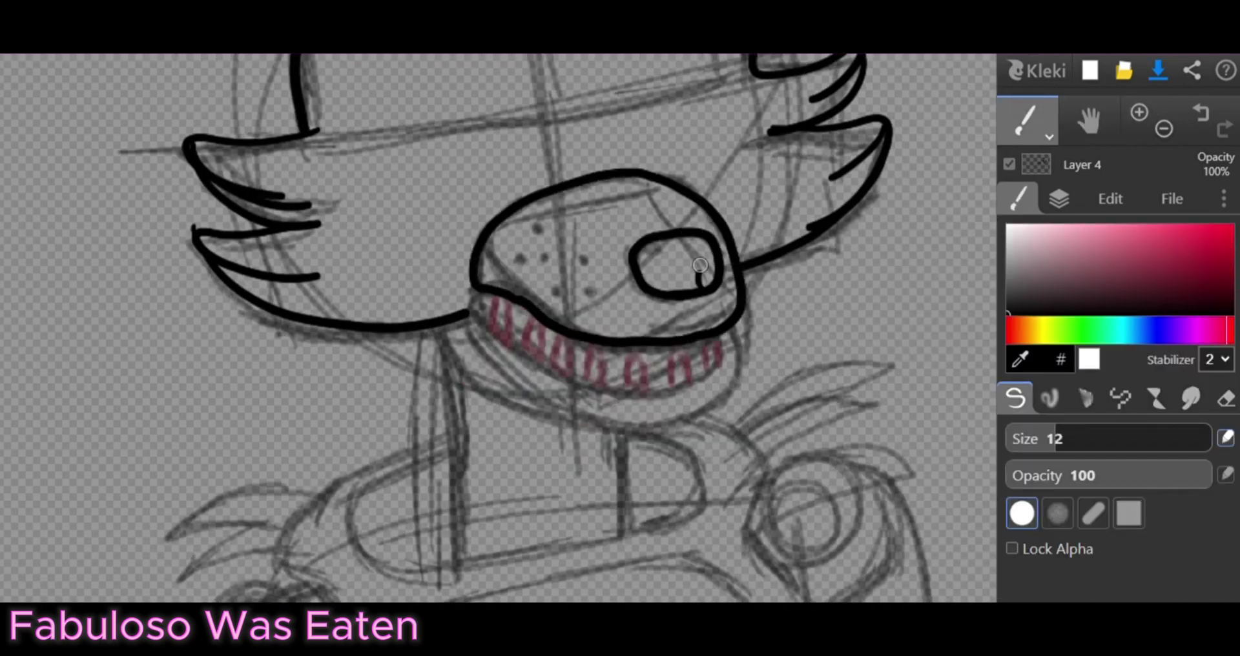
pyautogui.moveTo(469, 321)
pyautogui.mouseDown()
pyautogui.moveTo(742, 319)
pyautogui.moveTo(555, 384)
pyautogui.moveTo(482, 299)
pyautogui.mouseUp()
pyautogui.scroll(-2, 491, 323)
pyautogui.scroll(2, 491, 323)
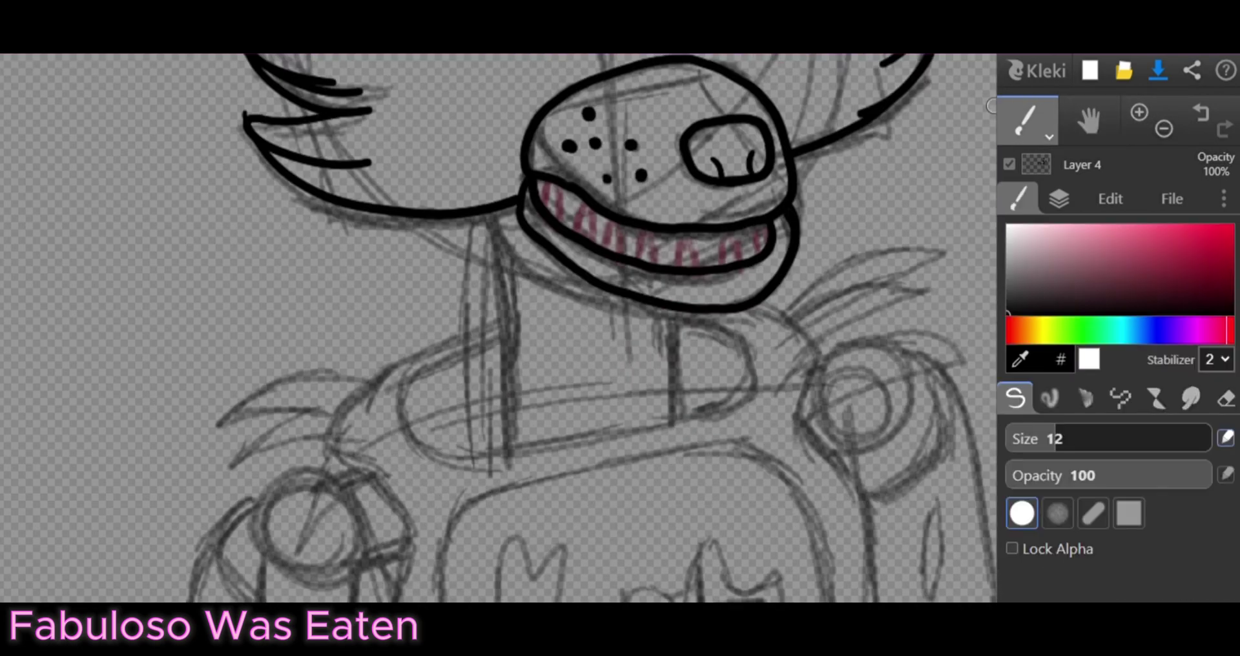
# Ink the neck as stacked mechanical segments beneath the jaw
pyautogui.moveTo(485, 210)
pyautogui.mouseDown()
pyautogui.moveTo(494, 287)
pyautogui.moveTo(584, 279)
pyautogui.mouseUp()
pyautogui.moveTo(500, 296)
pyautogui.mouseDown()
pyautogui.moveTo(504, 336)
pyautogui.moveTo(678, 307)
pyautogui.mouseUp()
pyautogui.moveTo(518, 342); pyautogui.dragTo(682, 388)
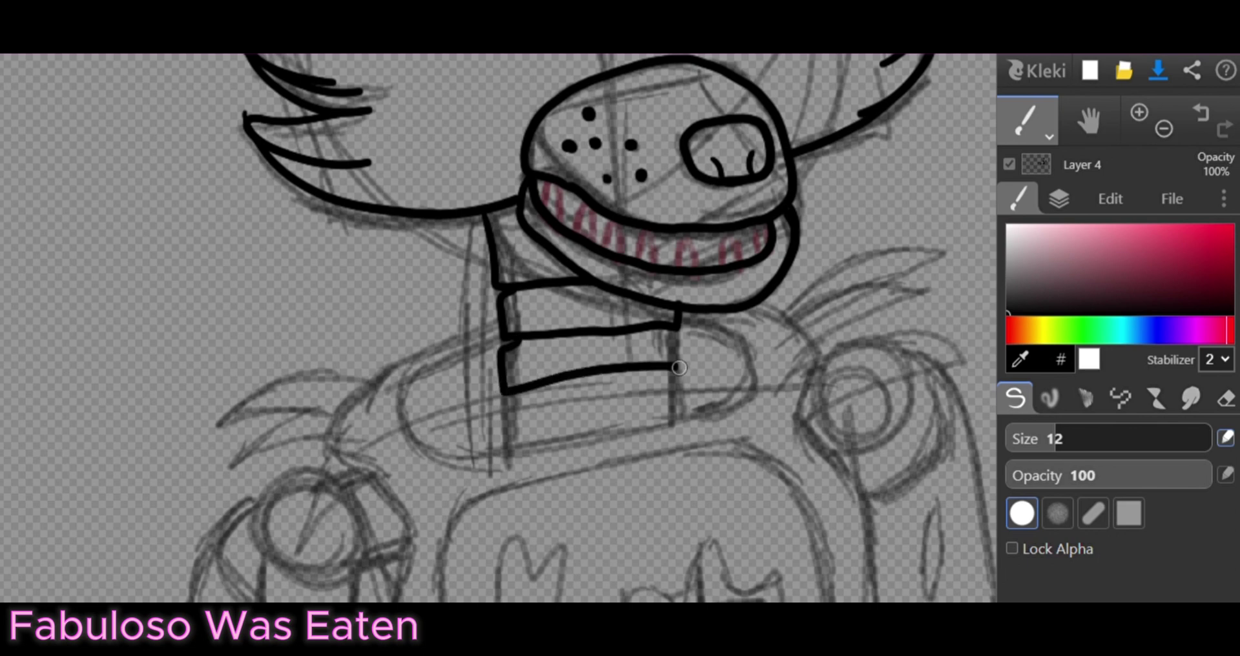
pyautogui.hotkey('ctrl', 'z')
pyautogui.moveTo(672, 313)
pyautogui.mouseDown()
pyautogui.moveTo(574, 380)
pyautogui.moveTo(507, 384)
pyautogui.moveTo(598, 419)
pyautogui.moveTo(675, 421)
pyautogui.mouseUp()
pyautogui.moveTo(685, 316)
pyautogui.mouseDown()
pyautogui.moveTo(752, 362)
pyautogui.moveTo(452, 388)
pyautogui.moveTo(491, 332)
pyautogui.mouseUp()
pyautogui.scroll(-2, 581, 355)
# Ink the oval neck opening and the left shoulder line with its fur tufts
pyautogui.moveTo(582, 387); pyautogui.dragTo(614, 304)
pyautogui.moveTo(527, 259)
pyautogui.mouseDown()
pyautogui.moveTo(529, 310)
pyautogui.moveTo(475, 374)
pyautogui.mouseUp()
pyautogui.moveTo(526, 258); pyautogui.dragTo(614, 216)
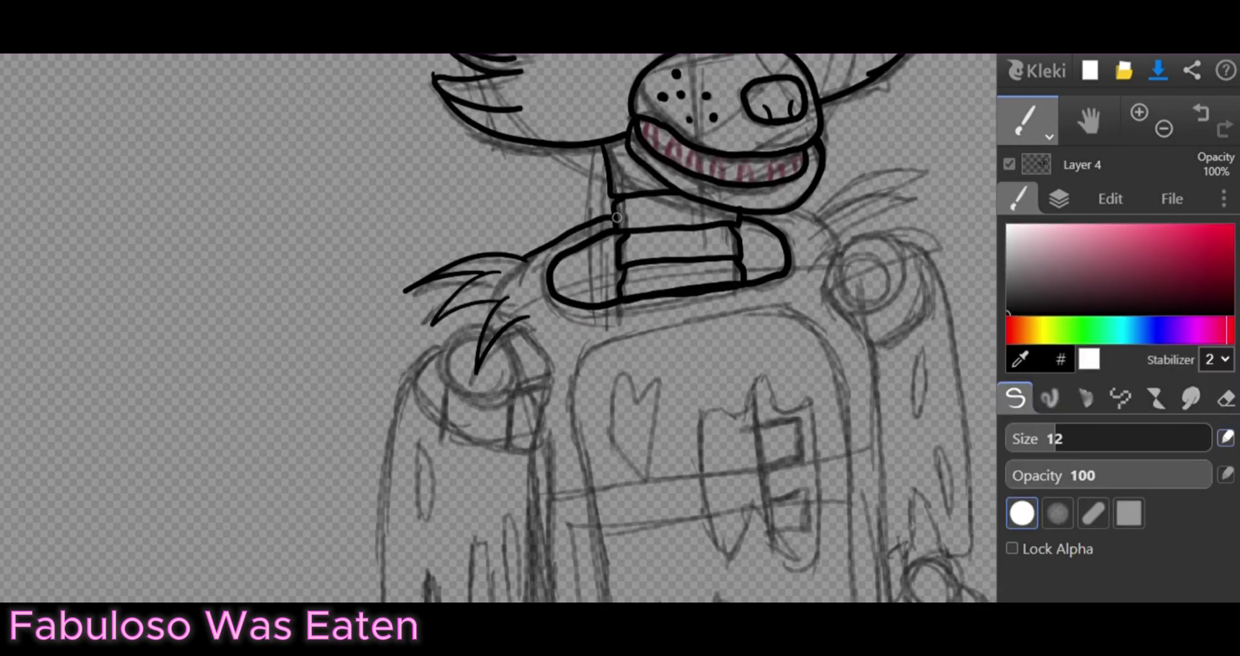
# Ink the fur tufts and upper contour of the right shoulder
pyautogui.moveTo(646, 323); pyautogui.dragTo(517, 371)
pyautogui.moveTo(694, 226); pyautogui.dragTo(804, 174)
pyautogui.moveTo(710, 285); pyautogui.dragTo(820, 216)
# Ink the left shoulder's ball joint and the curved casing around it, undoing the misplaced strokes
pyautogui.press('h')
pyautogui.moveTo(516, 387); pyautogui.dragTo(717, 239)
pyautogui.press('b')
pyautogui.moveTo(549, 235)
pyautogui.mouseDown()
pyautogui.moveTo(510, 284)
pyautogui.moveTo(555, 236)
pyautogui.mouseUp()
pyautogui.moveTo(574, 234)
pyautogui.mouseDown()
pyautogui.moveTo(614, 271)
pyautogui.moveTo(602, 352)
pyautogui.mouseUp()
pyautogui.moveTo(620, 349); pyautogui.dragTo(504, 336)
pyautogui.hotkey('ctrl', 'z')
pyautogui.hotkey('ctrl', 'z')
pyautogui.moveTo(510, 258)
pyautogui.mouseDown()
pyautogui.moveTo(481, 336)
pyautogui.moveTo(620, 347)
pyautogui.moveTo(626, 192)
pyautogui.mouseUp()
# Ink the left arm with its ragged lower edge, two slit holes and exposed inner rods
pyautogui.press('space')
pyautogui.moveTo(620, 178)
pyautogui.mouseDown()
pyautogui.moveTo(632, 310)
pyautogui.moveTo(462, 428)
pyautogui.moveTo(510, 100)
pyautogui.mouseUp()
pyautogui.moveTo(493, 269); pyautogui.dragTo(496, 273)
pyautogui.moveTo(592, 371); pyautogui.dragTo(589, 374)
pyautogui.moveTo(502, 339); pyautogui.dragTo(510, 442)
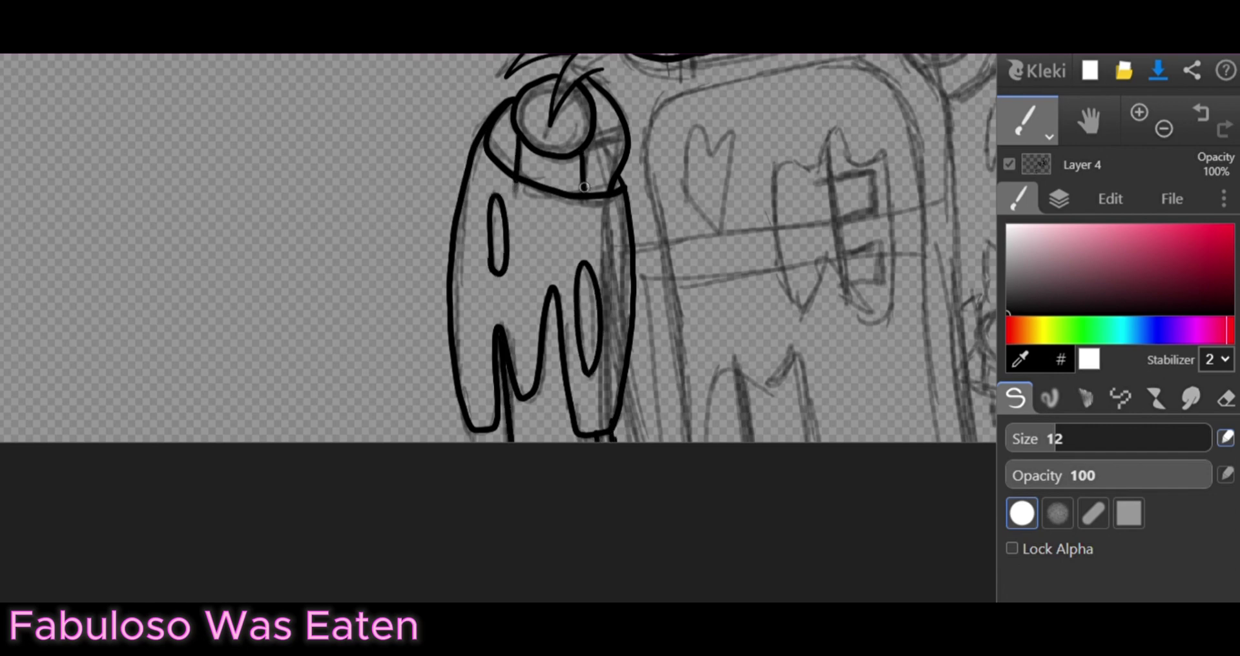
# Ink the right side of the torso and both sides of the rounded belly panel
pyautogui.press('space')
pyautogui.moveTo(646, 226); pyautogui.dragTo(535, 342)
pyautogui.moveTo(789, 123)
pyautogui.mouseDown()
pyautogui.moveTo(837, 197)
pyautogui.moveTo(879, 559)
pyautogui.mouseUp()
pyautogui.moveTo(755, 175); pyautogui.dragTo(586, 560)
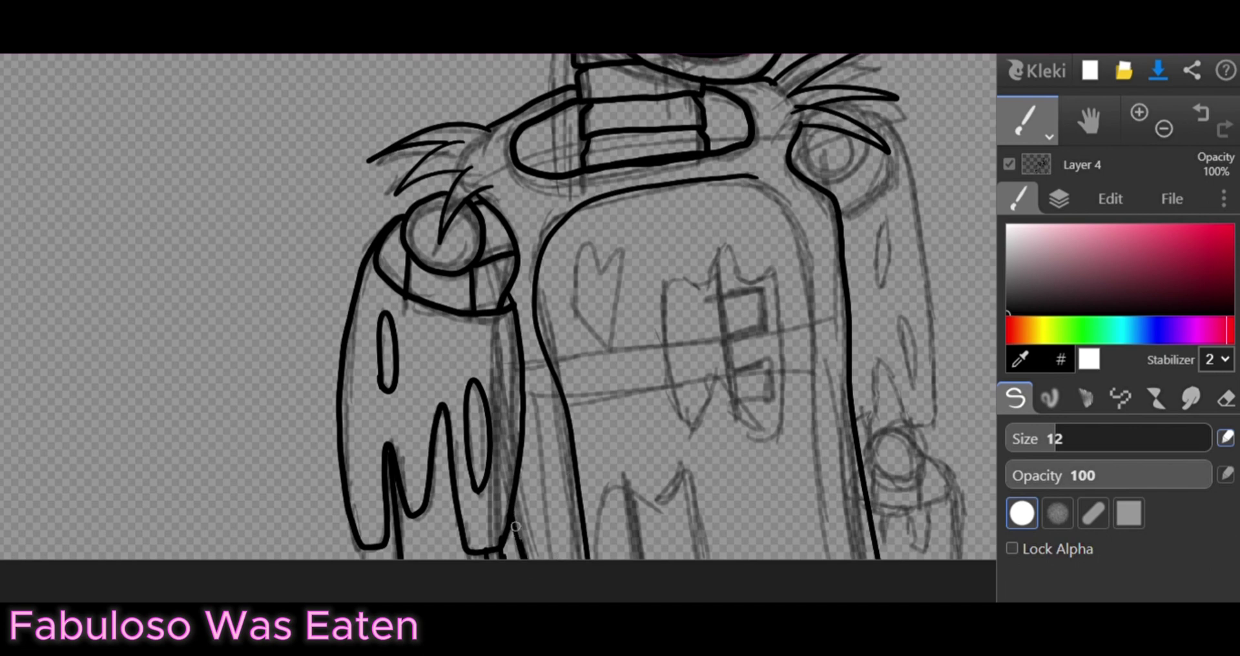
pyautogui.moveTo(748, 175); pyautogui.dragTo(846, 559)
# Ink a solid black heart on the chest and the torn belly hole with its inner framework
pyautogui.moveTo(585, 246)
pyautogui.mouseDown()
pyautogui.moveTo(570, 278)
pyautogui.moveTo(597, 265)
pyautogui.mouseUp()
pyautogui.moveTo(582, 252)
pyautogui.mouseDown()
pyautogui.moveTo(584, 310)
pyautogui.moveTo(595, 264)
pyautogui.moveTo(610, 323)
pyautogui.mouseUp()
pyautogui.moveTo(703, 292)
pyautogui.mouseDown()
pyautogui.moveTo(714, 388)
pyautogui.moveTo(719, 301)
pyautogui.moveTo(730, 379)
pyautogui.moveTo(712, 177)
pyautogui.mouseUp()
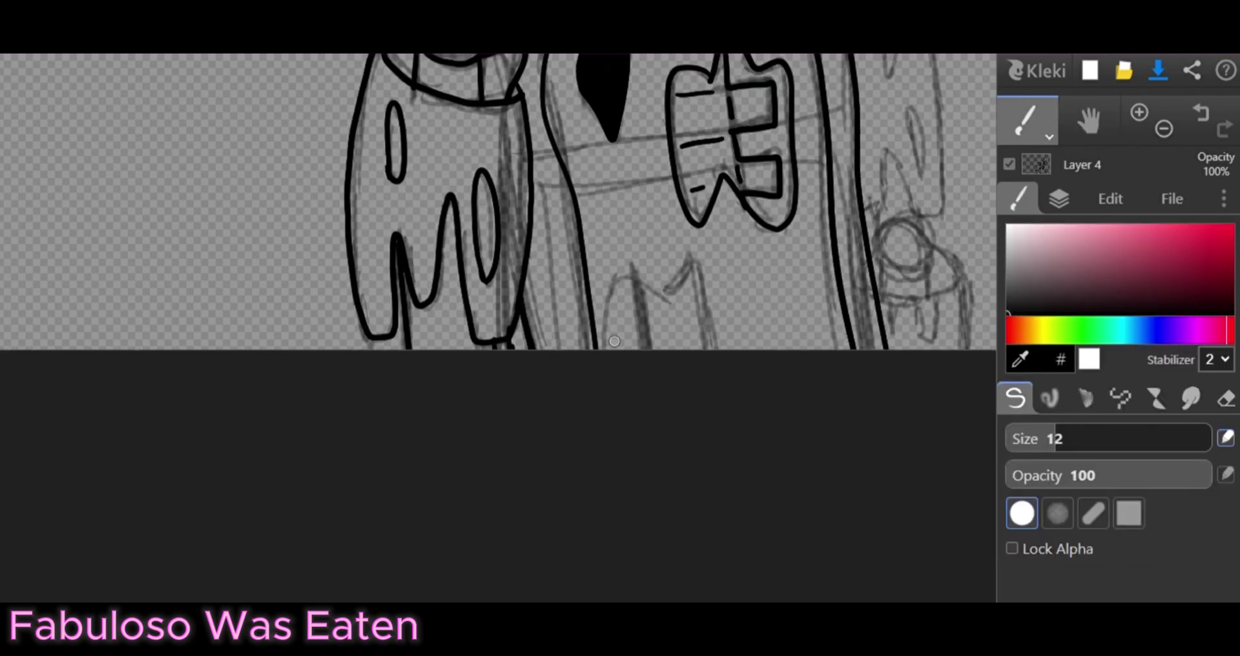
# Ink the jagged torn hole at the bottom of the belly panel with its inner framework lines
pyautogui.moveTo(601, 348); pyautogui.dragTo(704, 347)
pyautogui.moveTo(639, 278); pyautogui.dragTo(641, 345)
pyautogui.moveTo(652, 317)
pyautogui.mouseDown()
pyautogui.moveTo(675, 314)
pyautogui.moveTo(691, 337)
pyautogui.mouseUp()
pyautogui.moveTo(694, 337); pyautogui.dragTo(571, 532)
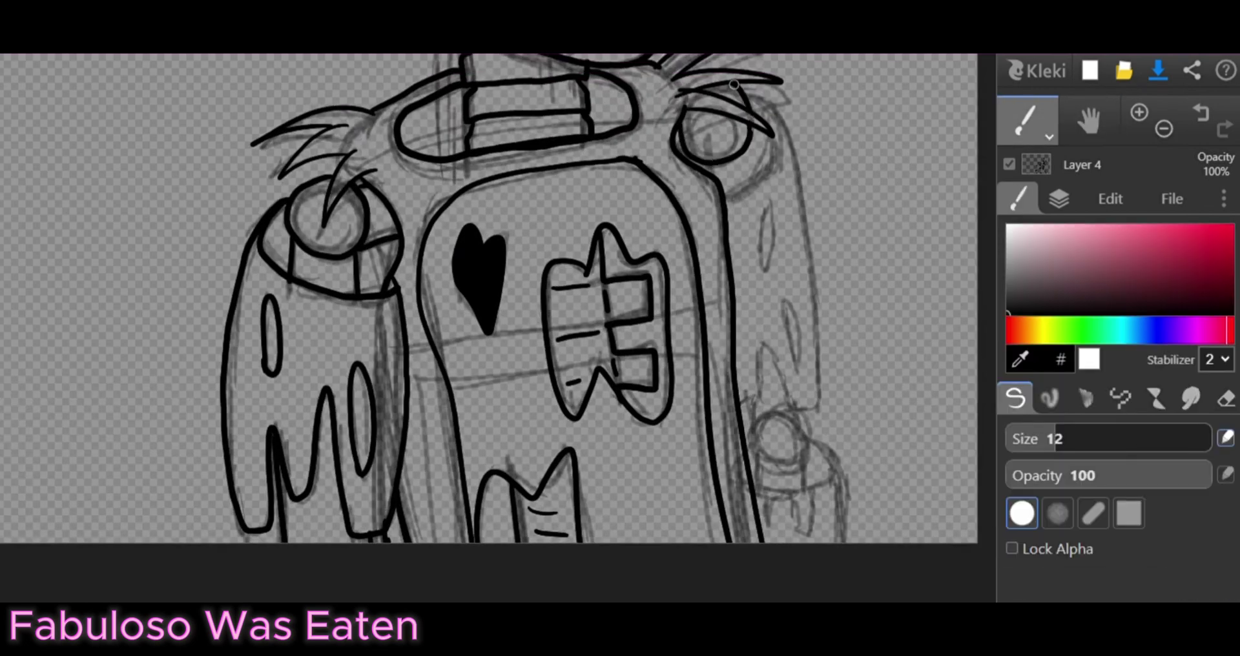
# Ink the right upper arm with its ragged lower edge, two slit holes and the curved shoulder casing
pyautogui.moveTo(784, 128); pyautogui.dragTo(752, 417)
pyautogui.moveTo(762, 365); pyautogui.dragTo(746, 427)
pyautogui.moveTo(769, 200); pyautogui.dragTo(766, 274)
pyautogui.moveTo(775, 103); pyautogui.dragTo(723, 207)
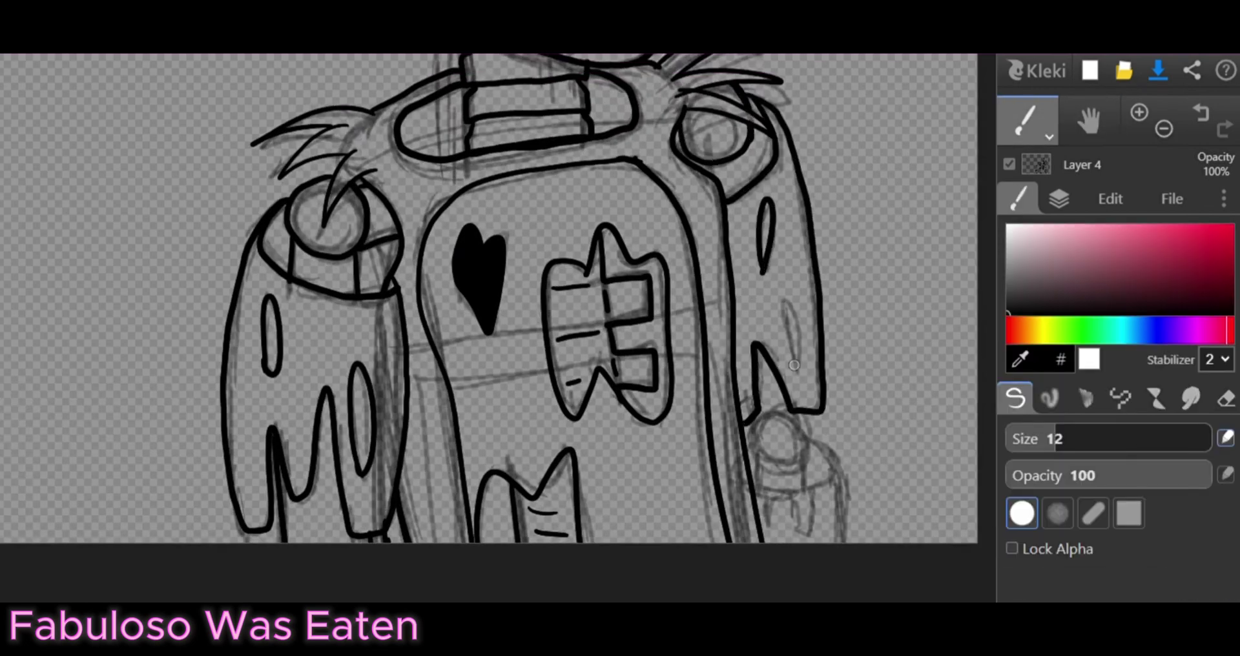
pyautogui.moveTo(794, 300); pyautogui.dragTo(791, 371)
# Ink the right elbow's ball joint and the torn forearm casing with the ragged piece below the joint
pyautogui.moveTo(760, 429)
pyautogui.mouseDown()
pyautogui.moveTo(767, 279)
pyautogui.moveTo(840, 388)
pyautogui.mouseUp()
pyautogui.moveTo(762, 336); pyautogui.dragTo(814, 387)
pyautogui.moveTo(811, 313); pyautogui.dragTo(817, 368)
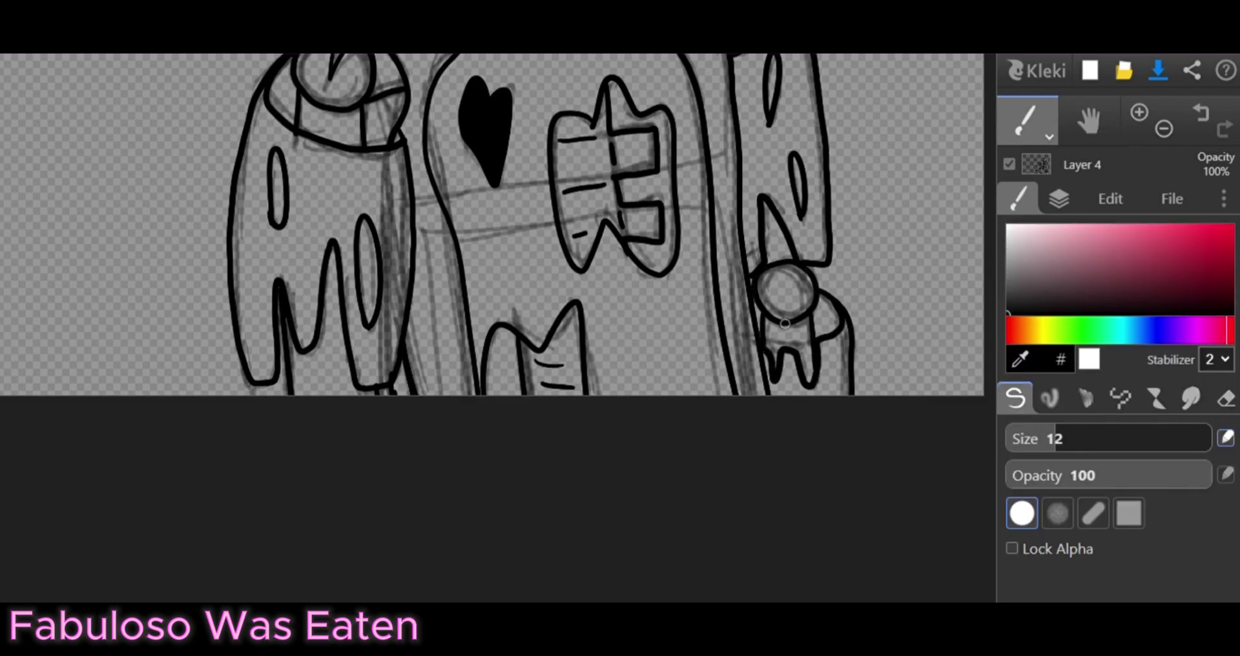
# Ink the right ear with its inner outline and base connectors, and the hair tuft on top of the head
pyautogui.press('h')
pyautogui.moveTo(646, 194); pyautogui.dragTo(688, 568)
pyautogui.moveTo(504, 323); pyautogui.dragTo(506, 364)
pyautogui.press('b')
pyautogui.press('h')
pyautogui.moveTo(685, 162); pyautogui.dragTo(629, 539)
pyautogui.press('b')
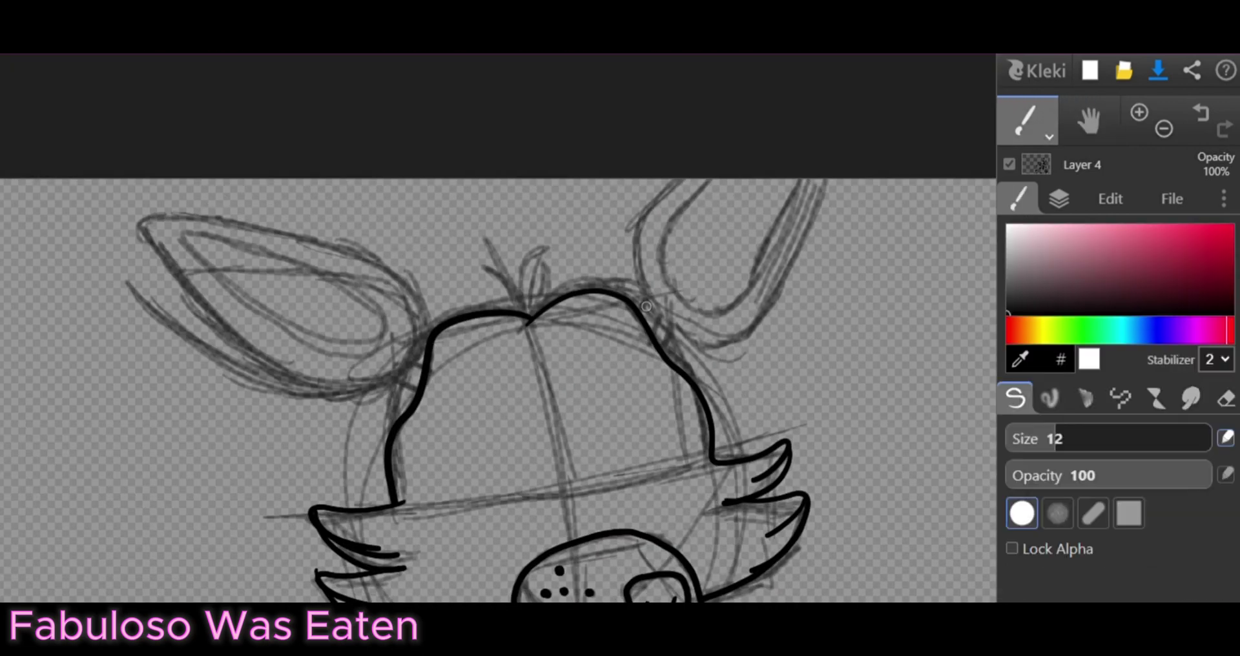
pyautogui.moveTo(694, 336); pyautogui.dragTo(668, 180)
pyautogui.moveTo(672, 303)
pyautogui.mouseDown()
pyautogui.moveTo(653, 326)
pyautogui.moveTo(826, 181)
pyautogui.mouseUp()
pyautogui.moveTo(679, 332); pyautogui.dragTo(669, 359)
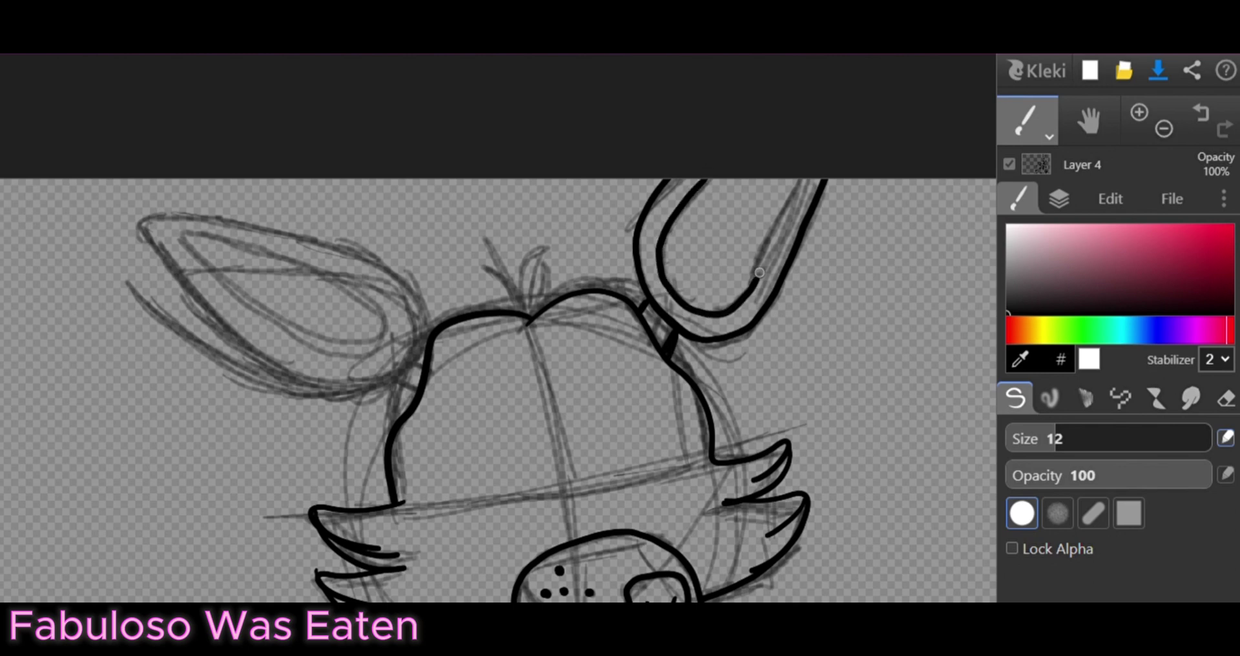
pyautogui.moveTo(704, 182); pyautogui.dragTo(800, 183)
pyautogui.moveTo(472, 283)
pyautogui.mouseDown()
pyautogui.moveTo(518, 300)
pyautogui.moveTo(542, 258)
pyautogui.mouseUp()
# Ink the left ear with its base connectors and inner outline, undoing the misplaced stroke
pyautogui.press('h')
pyautogui.moveTo(517, 303); pyautogui.dragTo(766, 230)
pyautogui.press('b')
pyautogui.moveTo(633, 302); pyautogui.dragTo(659, 321)
pyautogui.moveTo(648, 274); pyautogui.dragTo(672, 295)
pyautogui.moveTo(660, 261)
pyautogui.mouseDown()
pyautogui.moveTo(591, 326)
pyautogui.moveTo(465, 119)
pyautogui.mouseUp()
pyautogui.moveTo(646, 291)
pyautogui.mouseDown()
pyautogui.moveTo(469, 115)
pyautogui.moveTo(601, 299)
pyautogui.moveTo(559, 165)
pyautogui.mouseUp()
pyautogui.hotkey('ctrl', 'z')
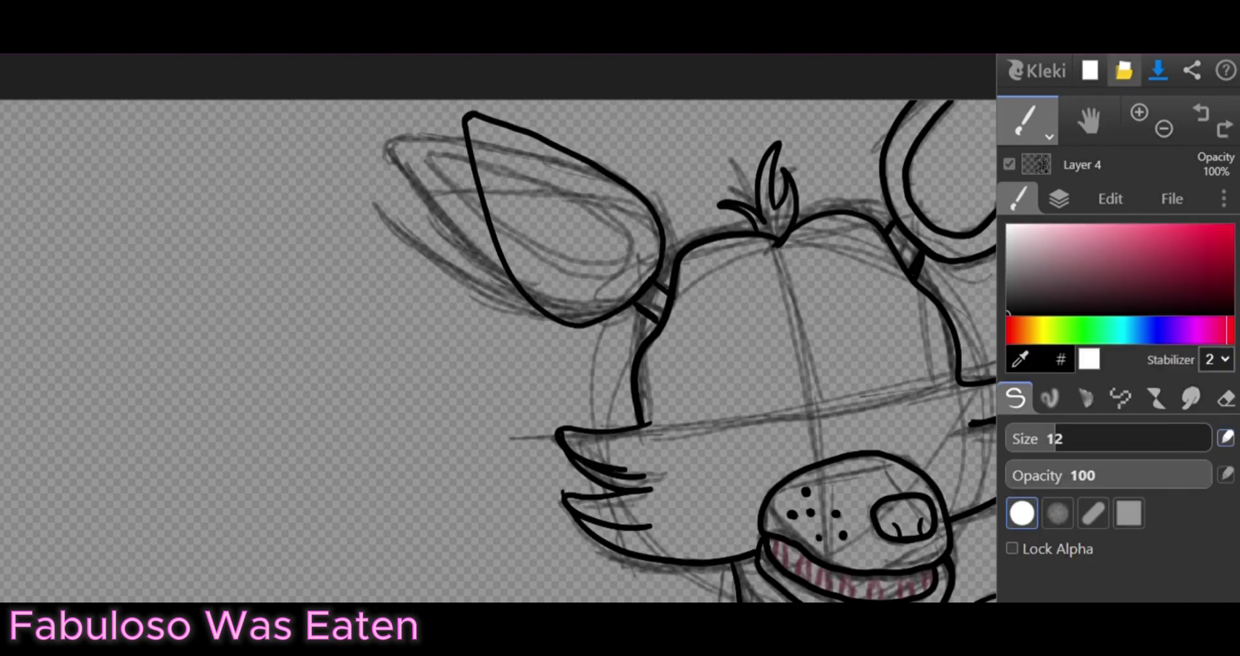
pyautogui.moveTo(481, 135); pyautogui.dragTo(554, 164)
# Move the line-art Layer 4 above the coloured sketch on Layer 3
pyautogui.press('h')
pyautogui.moveTo(582, 323); pyautogui.dragTo(472, 233)
pyautogui.click(1059, 198)
pyautogui.moveTo(1098, 378); pyautogui.dragTo(1098, 345)
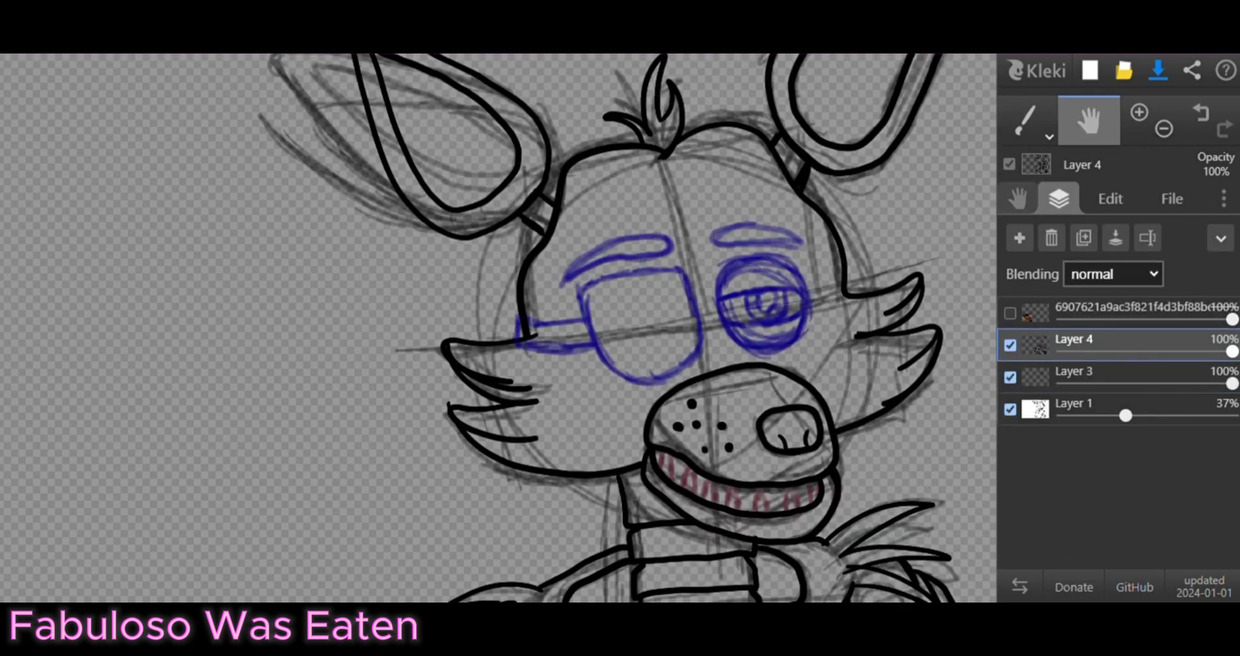
# Ink the eyepatch outline and its strap, filling the strap solid black
pyautogui.press('b')
pyautogui.scroll(1, 504, 323)
pyautogui.moveTo(617, 268)
pyautogui.mouseDown()
pyautogui.moveTo(665, 397)
pyautogui.moveTo(617, 271)
pyautogui.mouseUp()
pyautogui.moveTo(620, 313); pyautogui.dragTo(536, 318)
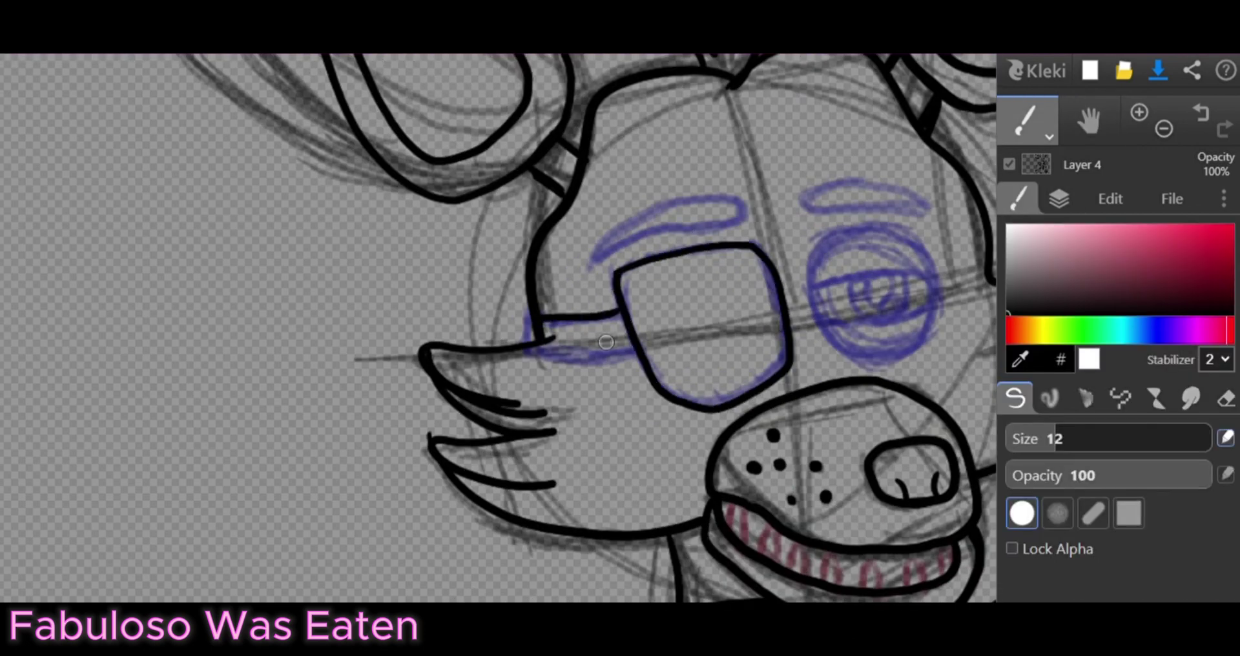
pyautogui.moveTo(633, 352)
pyautogui.mouseDown()
pyautogui.moveTo(526, 346)
pyautogui.moveTo(636, 329)
pyautogui.mouseUp()
# Ink both eyebrows and the round half-closed eye with its upper and lower eyelids
pyautogui.moveTo(744, 207)
pyautogui.mouseDown()
pyautogui.moveTo(618, 243)
pyautogui.moveTo(746, 213)
pyautogui.mouseUp()
pyautogui.moveTo(804, 201)
pyautogui.mouseDown()
pyautogui.moveTo(904, 192)
pyautogui.moveTo(804, 194)
pyautogui.mouseUp()
pyautogui.moveTo(810, 304)
pyautogui.mouseDown()
pyautogui.moveTo(859, 361)
pyautogui.moveTo(864, 237)
pyautogui.moveTo(927, 296)
pyautogui.moveTo(825, 331)
pyautogui.mouseUp()
# Erase the excess line thickness along the lower outline of the eye
pyautogui.scroll(2, 775, 297)
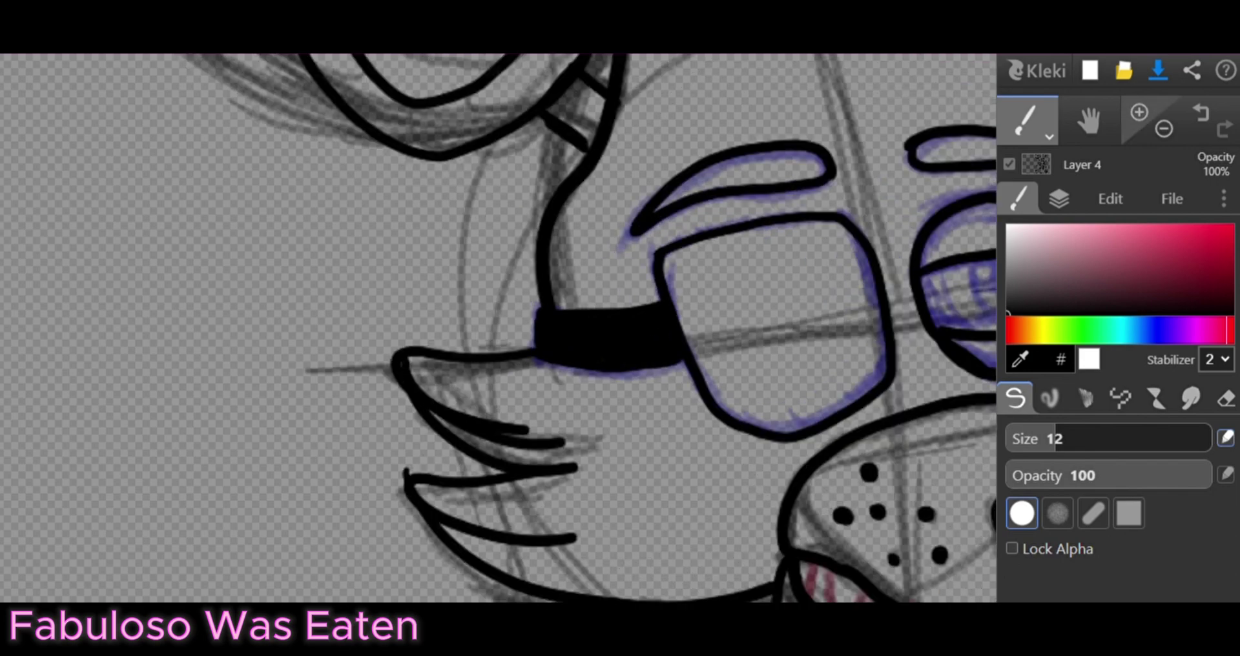
pyautogui.press('e')
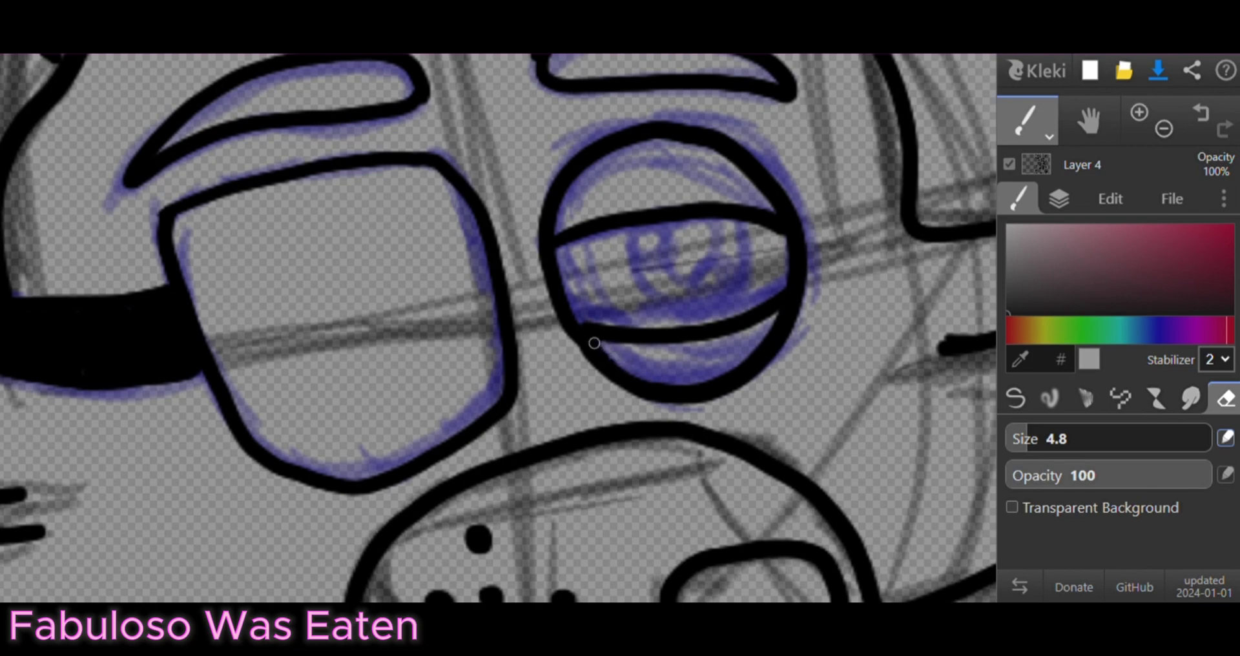
pyautogui.moveTo(594, 343)
pyautogui.mouseDown()
pyautogui.moveTo(639, 395)
pyautogui.moveTo(714, 397)
pyautogui.moveTo(790, 336)
pyautogui.mouseUp()
pyautogui.press('b')
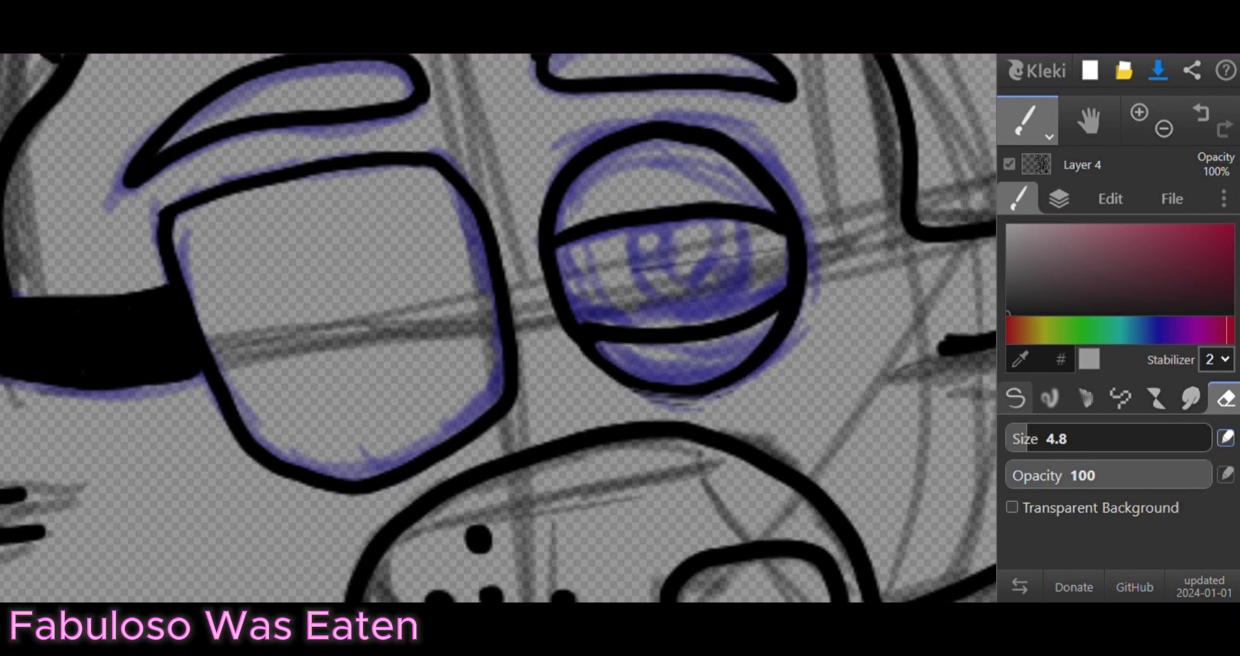
# Reduce the brush size to 6.6 and ink the row of pointed teeth along the lower jaw
pyautogui.scroll(-4, 403, 317)
pyautogui.scroll(3, 452, 439)
pyautogui.press('[')
pyautogui.press('[')
pyautogui.press('[')
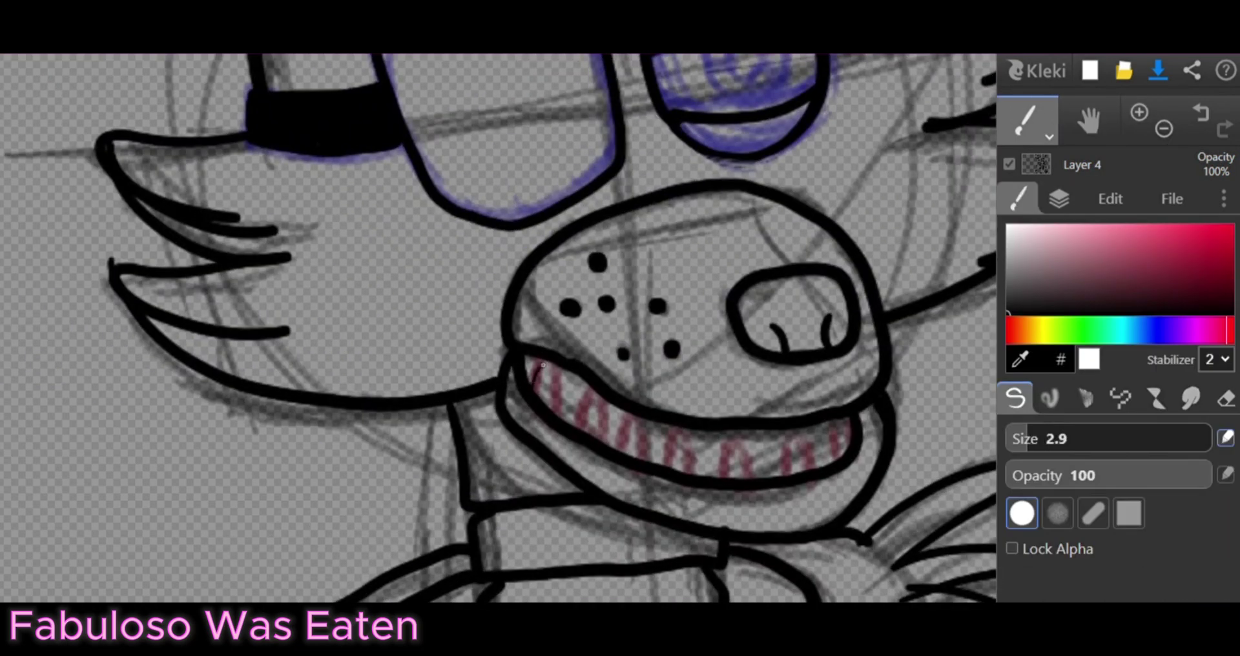
pyautogui.press(']')
pyautogui.press(']')
pyautogui.moveTo(535, 365)
pyautogui.mouseDown()
pyautogui.moveTo(591, 446)
pyautogui.moveTo(715, 486)
pyautogui.mouseUp()
pyautogui.moveTo(738, 485); pyautogui.dragTo(811, 476)
pyautogui.moveTo(829, 461); pyautogui.dragTo(851, 447)
# Show the reference image layer and sample the amber of the fox's eye from it
pyautogui.scroll(-4, 851, 447)
pyautogui.press('h')
pyautogui.click(1059, 199)
pyautogui.moveTo(491, 452); pyautogui.dragTo(620, 271)
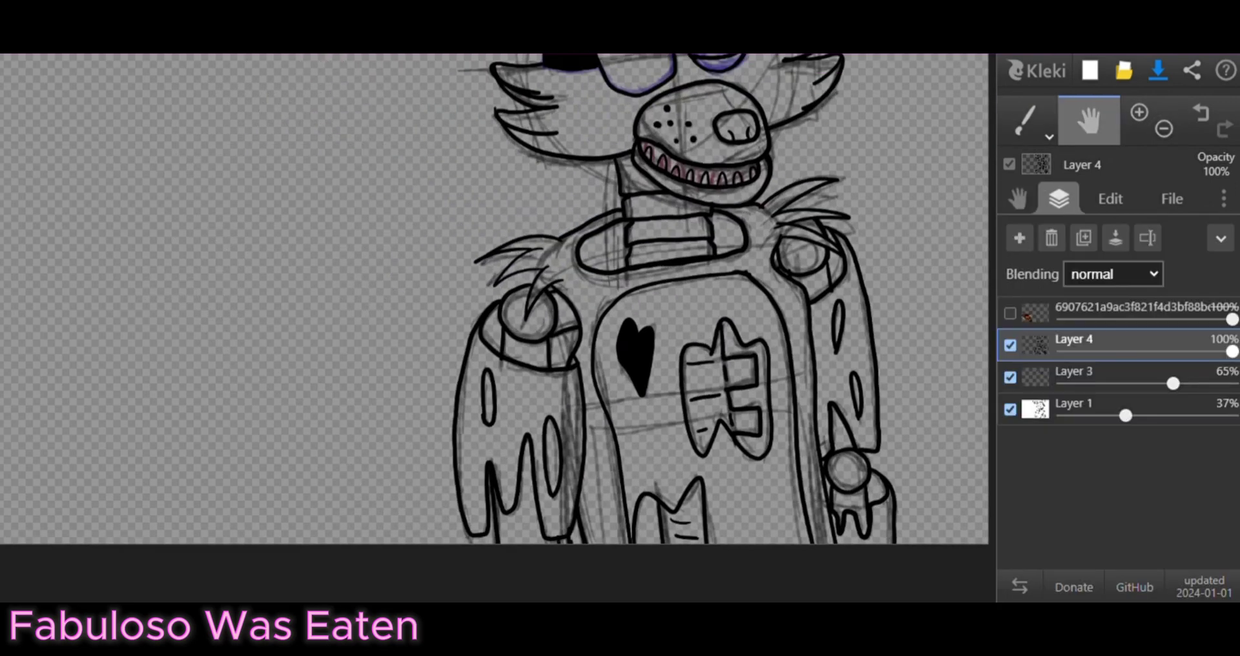
pyautogui.click(1020, 237)
pyautogui.click(1164, 128)
pyautogui.press('b')
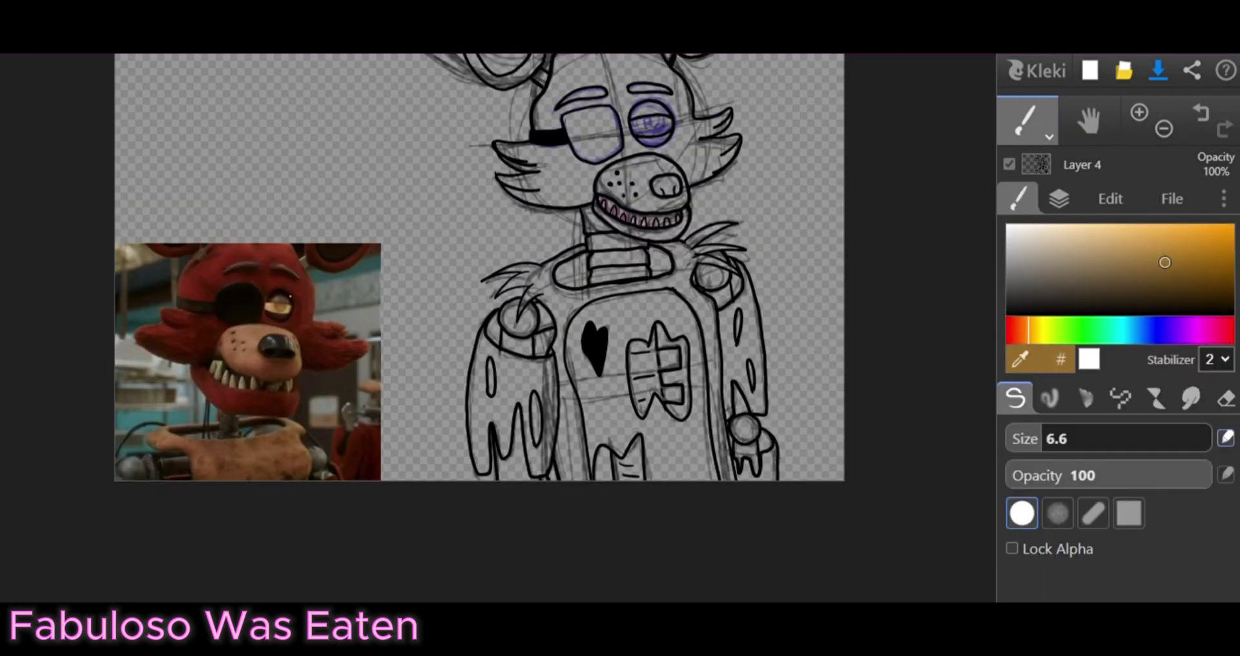
# Outline the iris in amber and paint a solid black pupil inside it
pyautogui.press('h')
pyautogui.scroll(6, 649, 123)
pyautogui.press('b')
pyautogui.moveTo(589, 262)
pyautogui.mouseDown()
pyautogui.moveTo(704, 254)
pyautogui.moveTo(589, 256)
pyautogui.mouseUp()
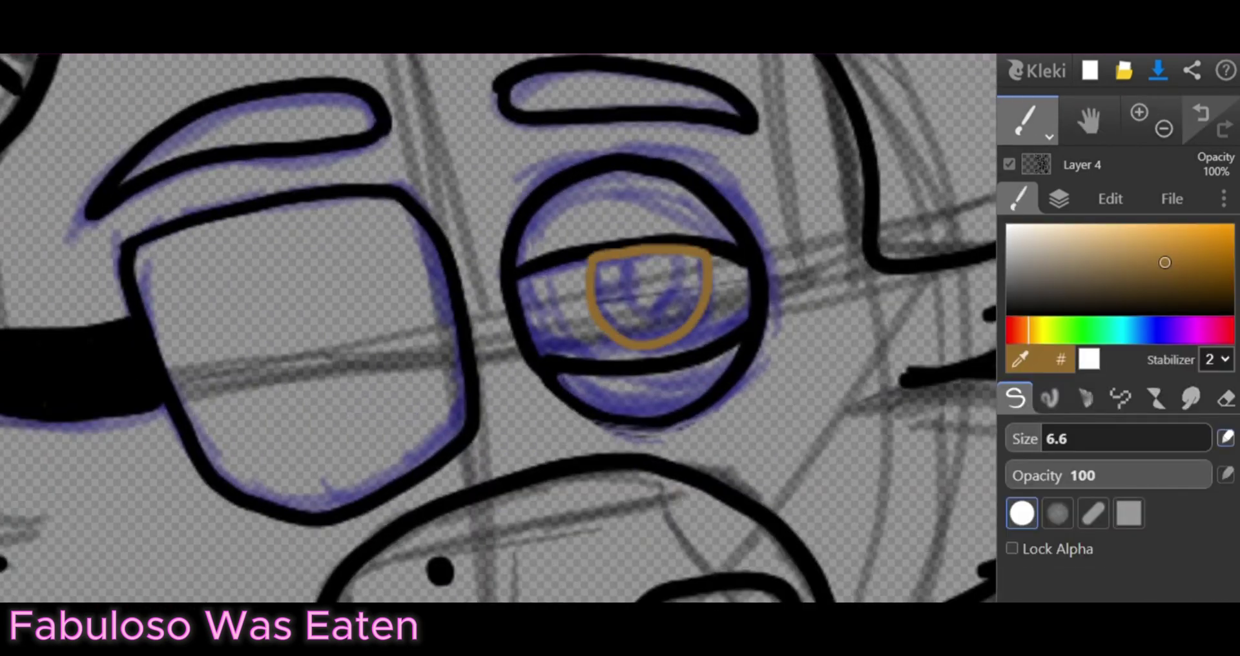
pyautogui.scroll(1, 503, 320)
pyautogui.keyDown('alt'); pyautogui.click(684, 214); pyautogui.keyUp('alt')
pyautogui.moveTo(717, 219); pyautogui.dragTo(727, 223)
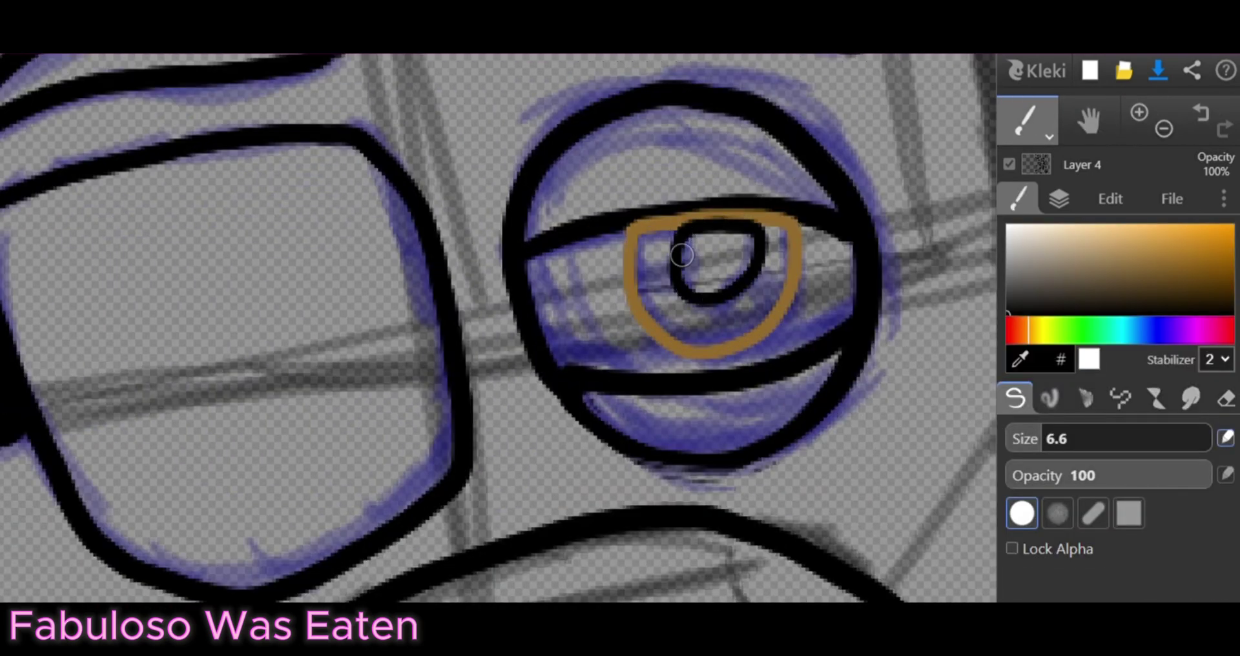
pyautogui.moveTo(681, 255)
pyautogui.mouseDown()
pyautogui.moveTo(714, 292)
pyautogui.moveTo(737, 258)
pyautogui.moveTo(675, 258)
pyautogui.mouseUp()
# Paint two white highlights over the pupil
pyautogui.click(1089, 360)
pyautogui.moveTo(742, 289); pyautogui.dragTo(750, 298)
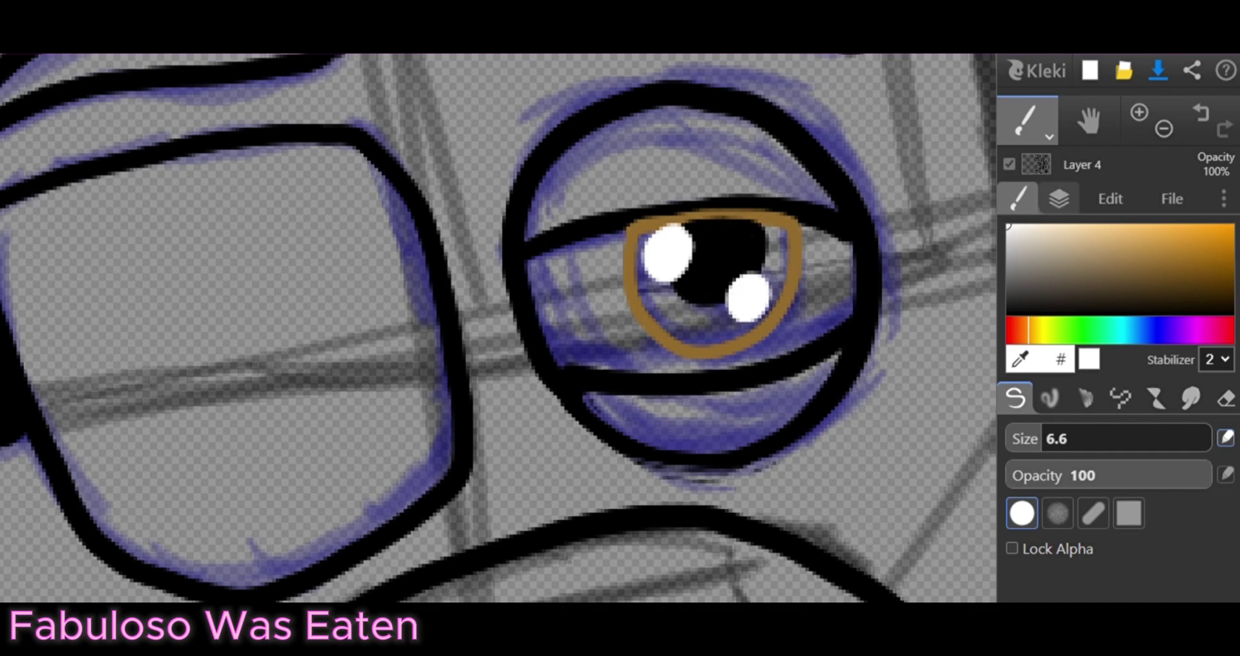
pyautogui.moveTo(594, 239); pyautogui.dragTo(820, 219)
# Remove the rough sketch layers and ready the Fill tool on an empty Layer 3 below the line art
pyautogui.scroll(-4, 568, 243)
pyautogui.press('h')
pyautogui.click(1059, 199)
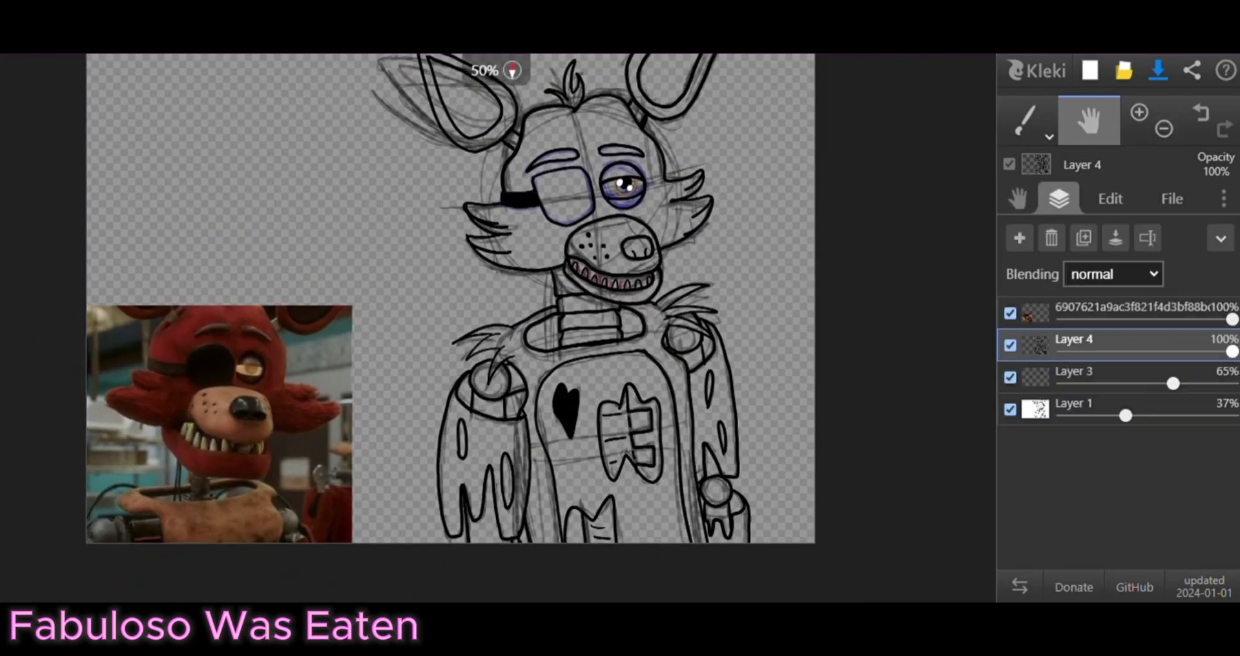
pyautogui.click(1098, 407)
pyautogui.click(1052, 238)
pyautogui.click(1115, 238)
pyautogui.press('b')
pyautogui.press('g')
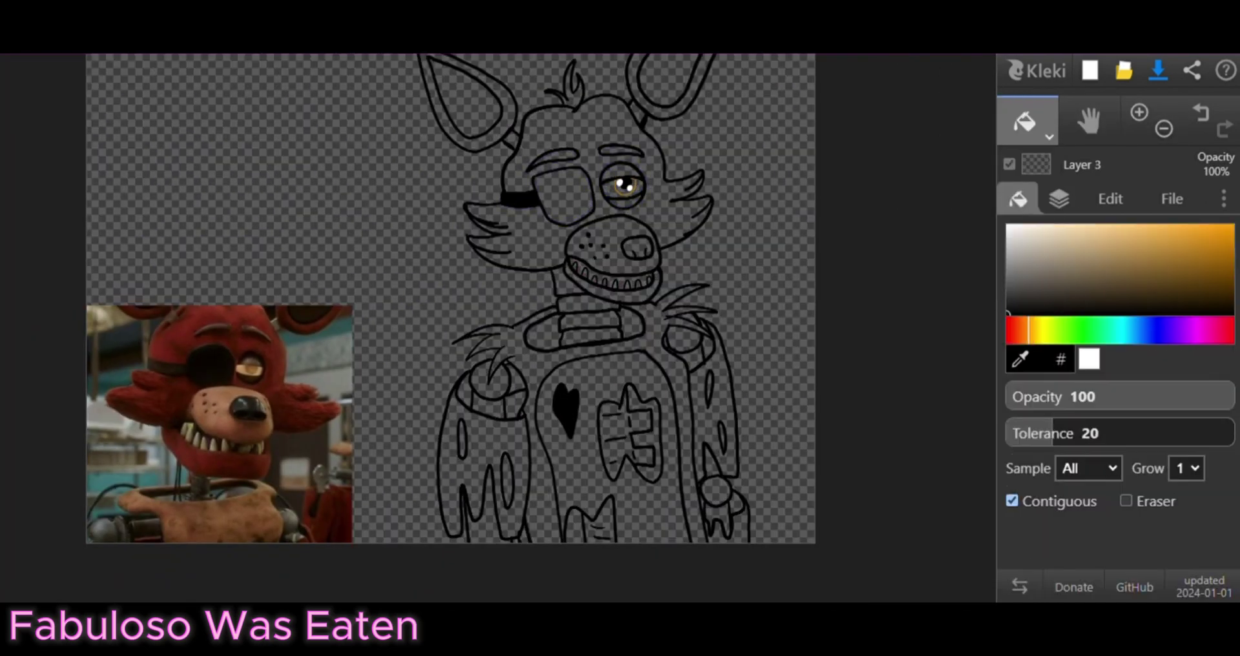
# Fill the head, torso casing, left arm, hair tuft and outer ears with red sampled from the reference
pyautogui.click(1020, 359)
pyautogui.click(297, 414)
pyautogui.click(678, 213)
pyautogui.click(672, 303)
pyautogui.click(456, 452)
pyautogui.click(572, 94)
pyautogui.click(465, 97)
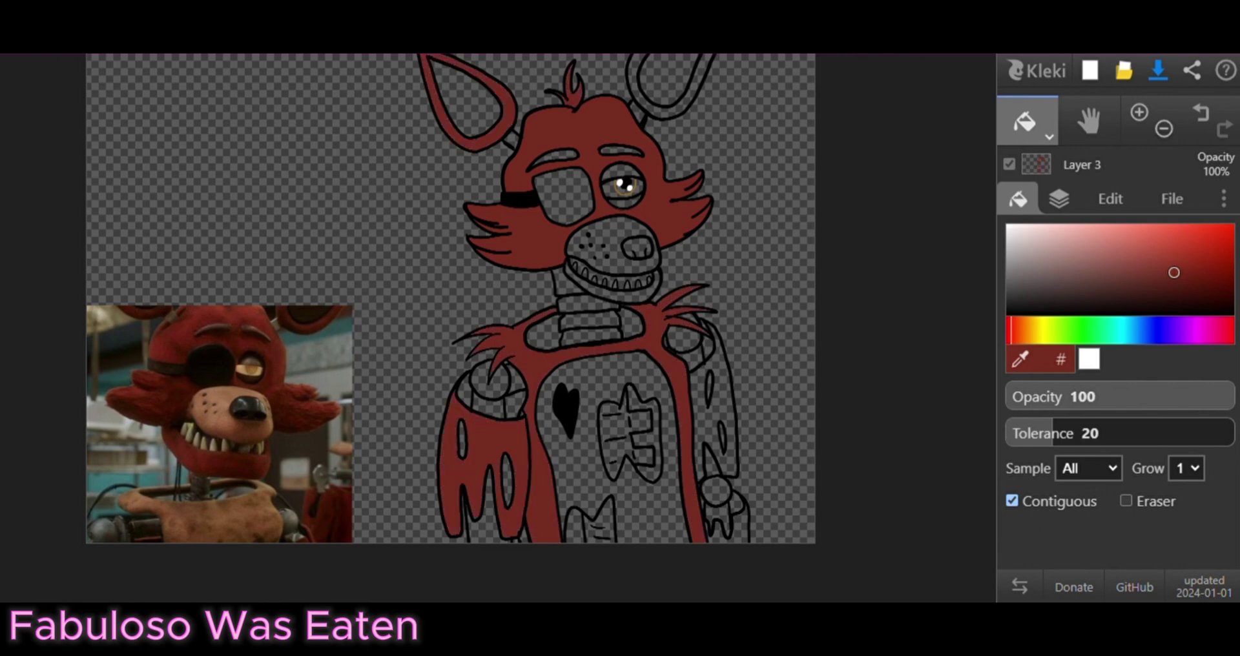
# Fill the right arm, forearm and lower jaw with a very dark red sampled from the reference
pyautogui.press('alt')
pyautogui.click(148, 413)
pyautogui.click(713, 401)
pyautogui.click(727, 526)
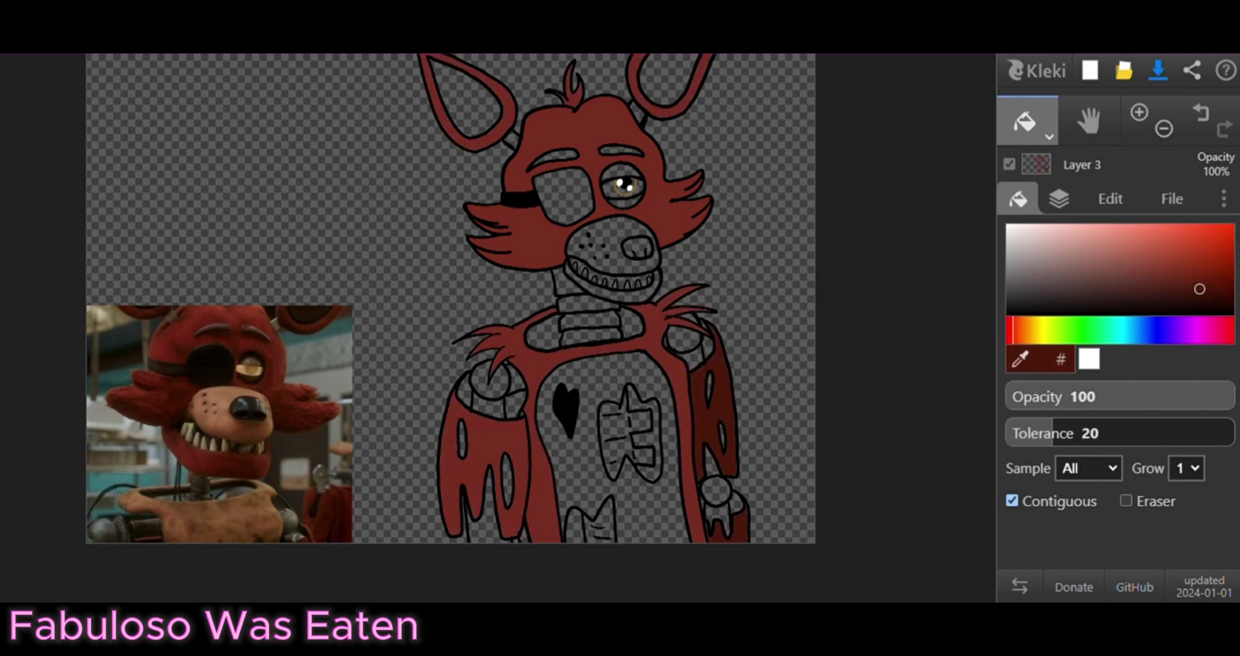
pyautogui.click(613, 290)
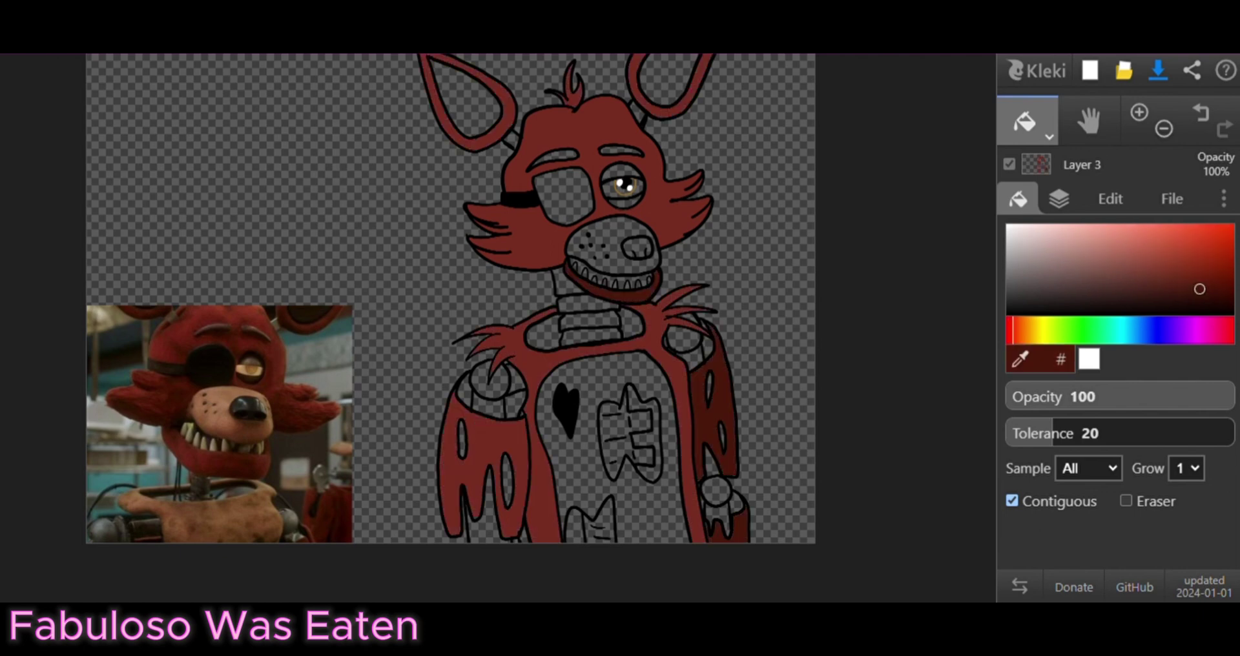
# Refill the right arm, forearm and lower jaw with a more saturated dark red
pyautogui.keyDown('alt'); pyautogui.click(665, 213); pyautogui.keyUp('alt')
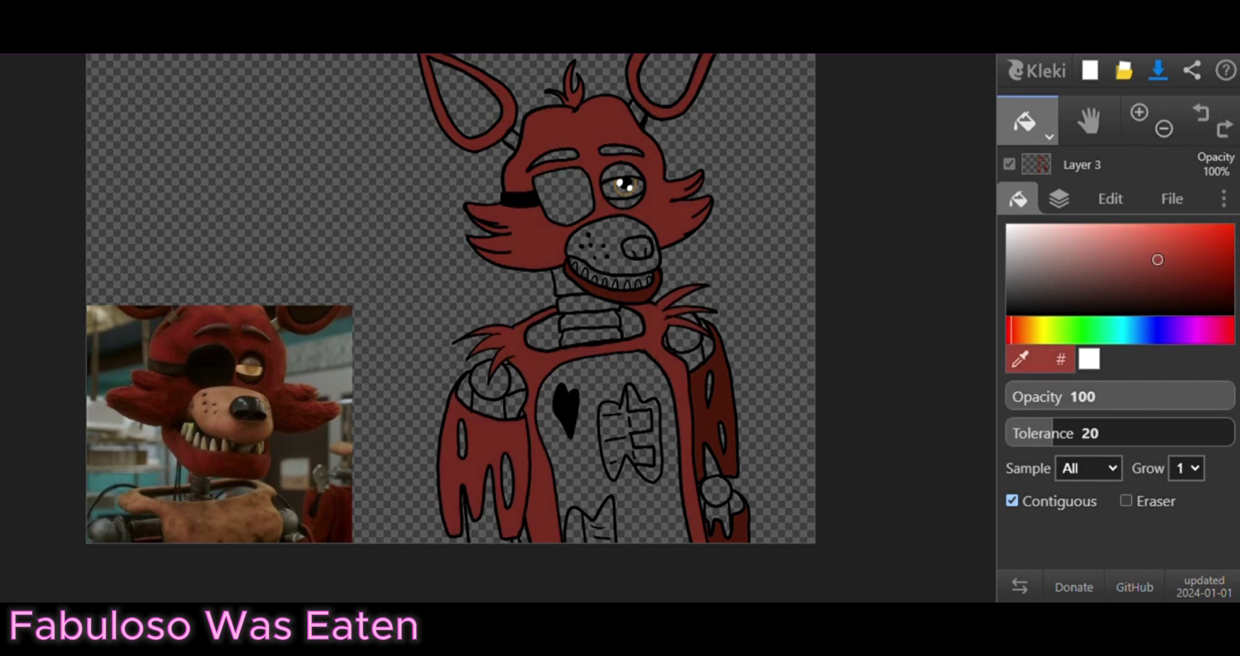
pyautogui.click(714, 400)
pyautogui.click(727, 527)
pyautogui.click(614, 290)
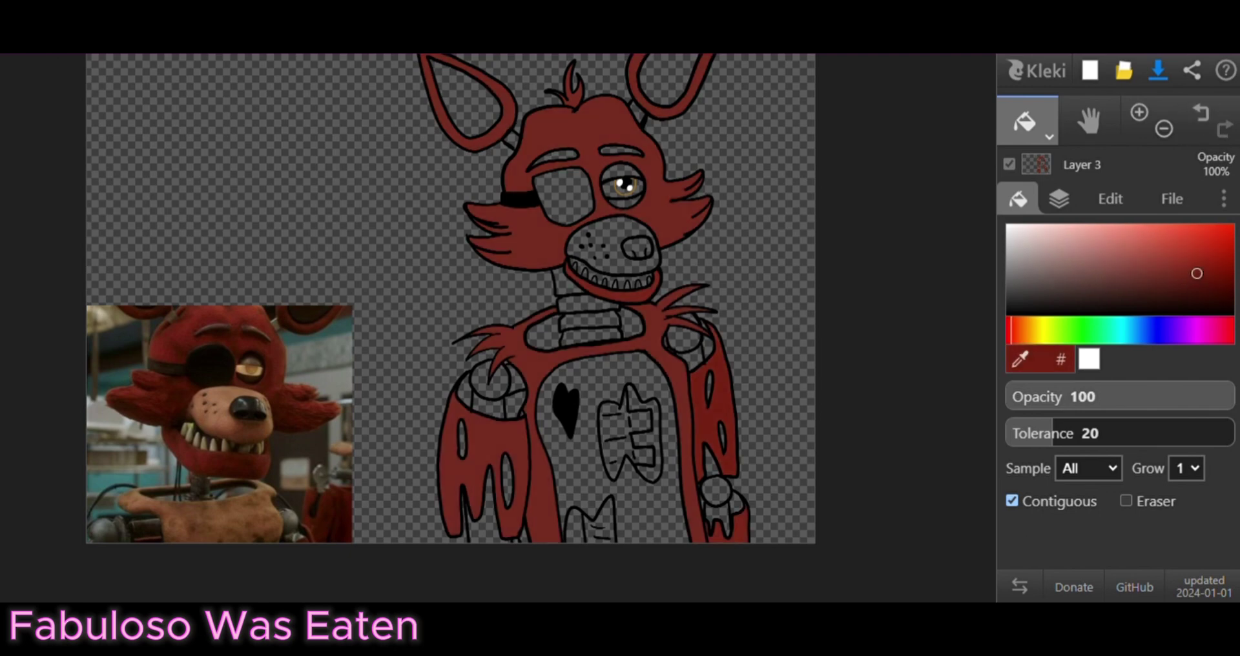
# Fill both inner ears with dark brown sampled from the reference fox's ear
pyautogui.click(1020, 359)
pyautogui.click(294, 320)
pyautogui.click(465, 97)
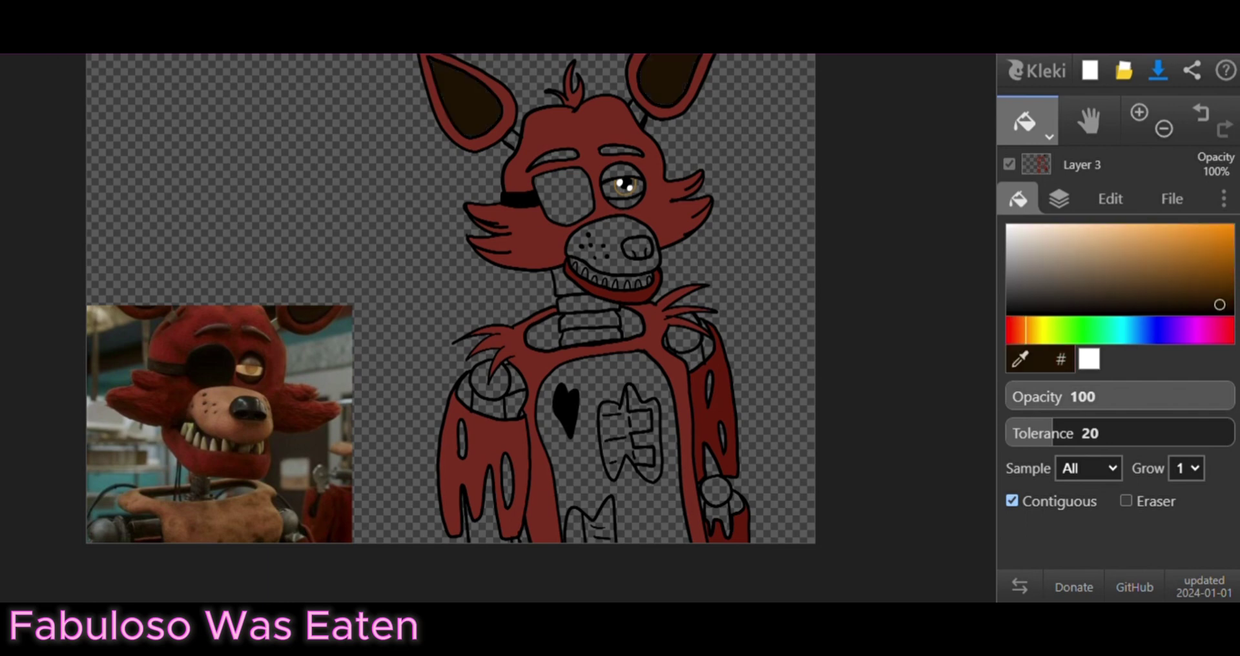
pyautogui.click(672, 84)
# Fill the muzzle with tan sampled from the reference and the eyepatch with black
pyautogui.click(1020, 359)
pyautogui.click(220, 407)
pyautogui.click(614, 255)
pyautogui.click(1020, 359)
pyautogui.click(207, 365)
pyautogui.click(562, 201)
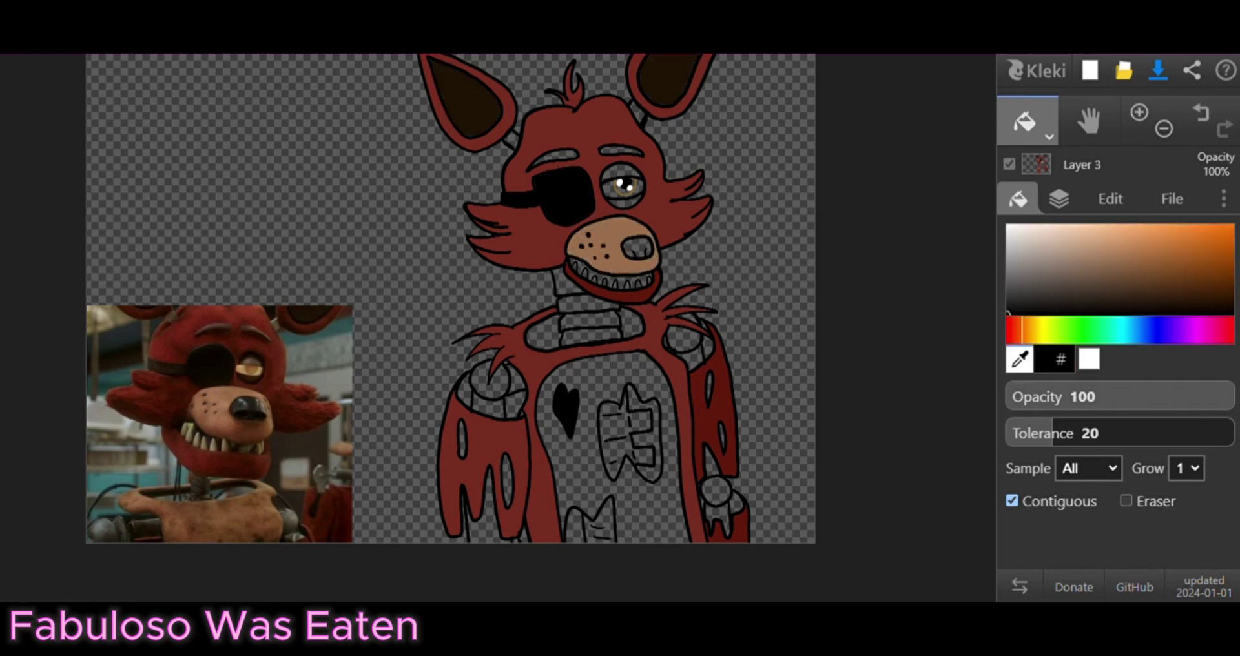
# Fill the eyelids with grey sampled from the reference image
pyautogui.click(1078, 275)
pyautogui.click(620, 171)
pyautogui.click(1020, 359)
pyautogui.click(194, 465)
pyautogui.click(620, 171)
# Fill the neck segments, shoulder and elbow joints, exposed arm rods and belly framework with the same grey
pyautogui.click(585, 304)
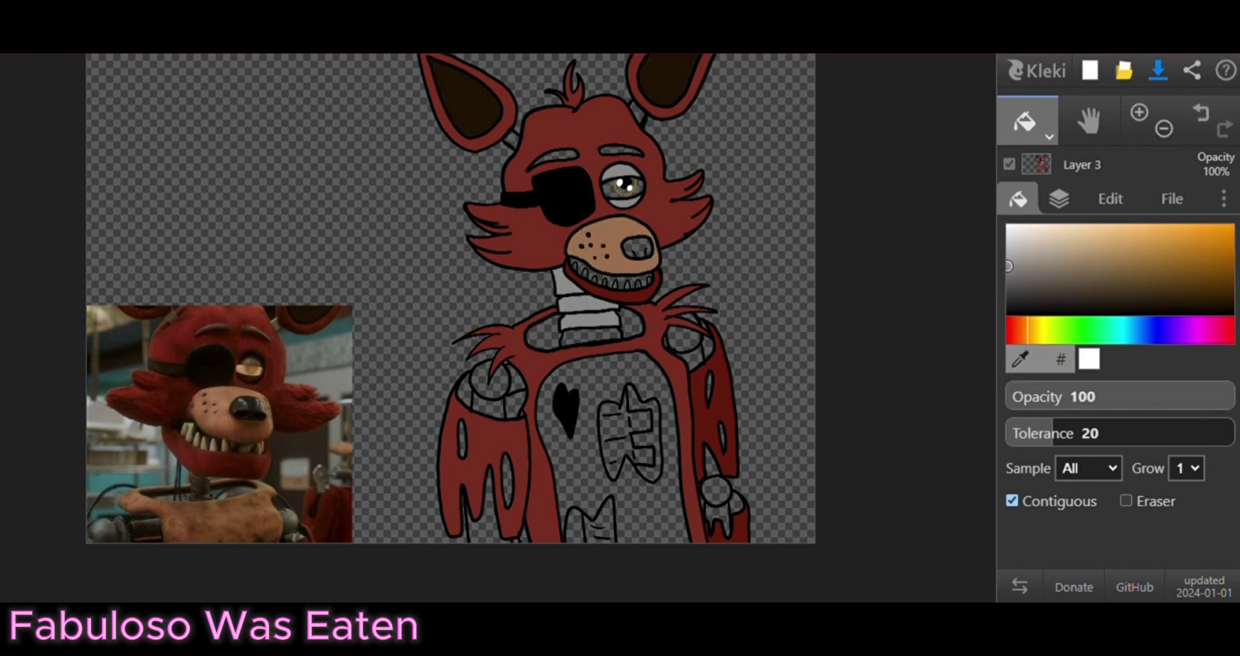
pyautogui.click(591, 336)
pyautogui.click(498, 388)
pyautogui.click(484, 510)
pyautogui.click(620, 427)
pyautogui.click(597, 523)
pyautogui.click(714, 507)
pyautogui.click(684, 339)
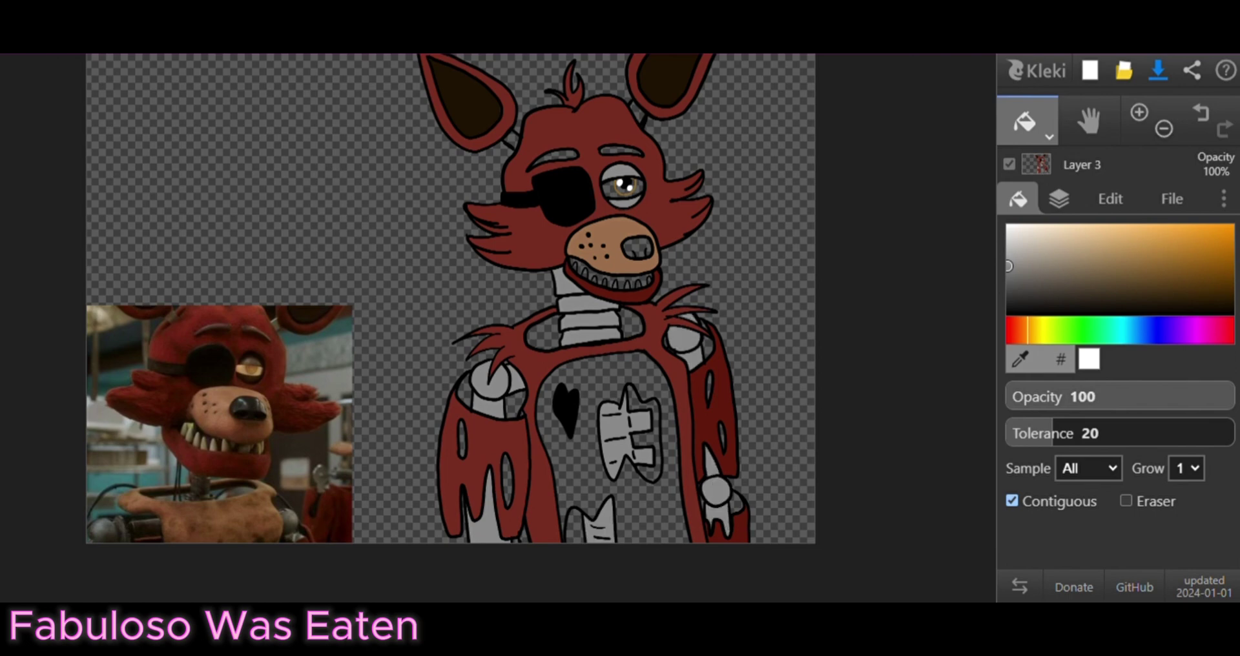
# Fill the belly holes, arm slits and shoulder gaps with black, undoing the misplaced fills
pyautogui.click(1009, 313)
pyautogui.click(642, 439)
pyautogui.click(575, 526)
pyautogui.click(490, 388)
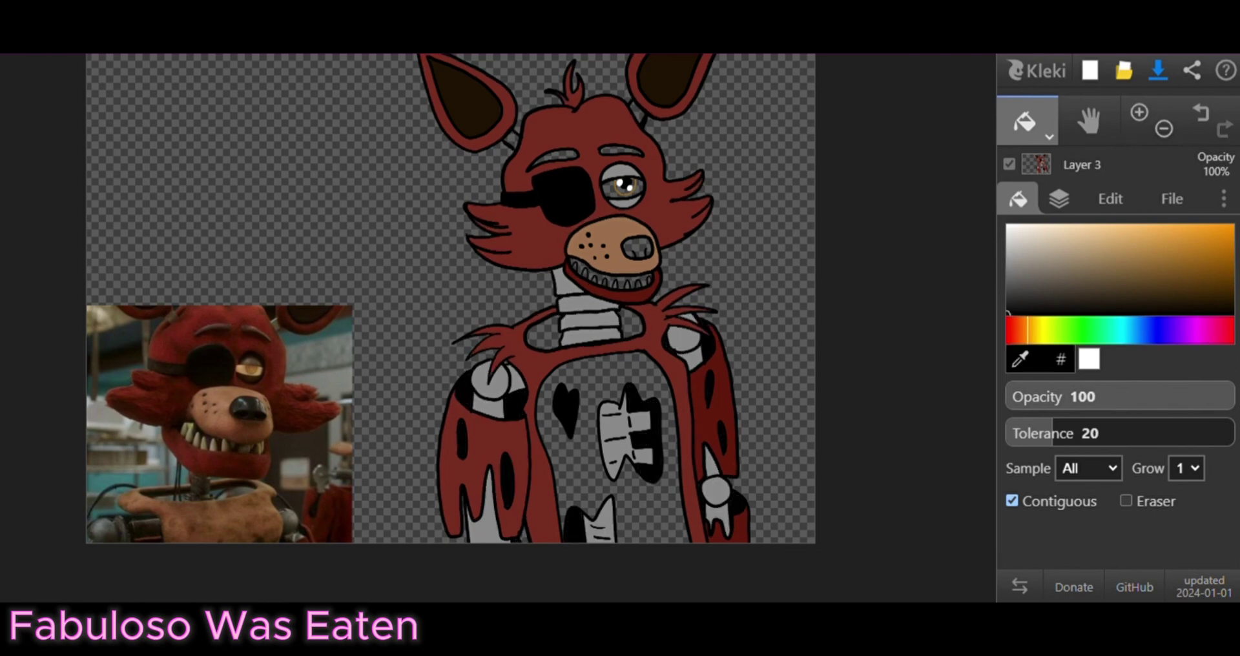
pyautogui.hotkey('ctrl', 'z')
pyautogui.hotkey('ctrl', 'z')
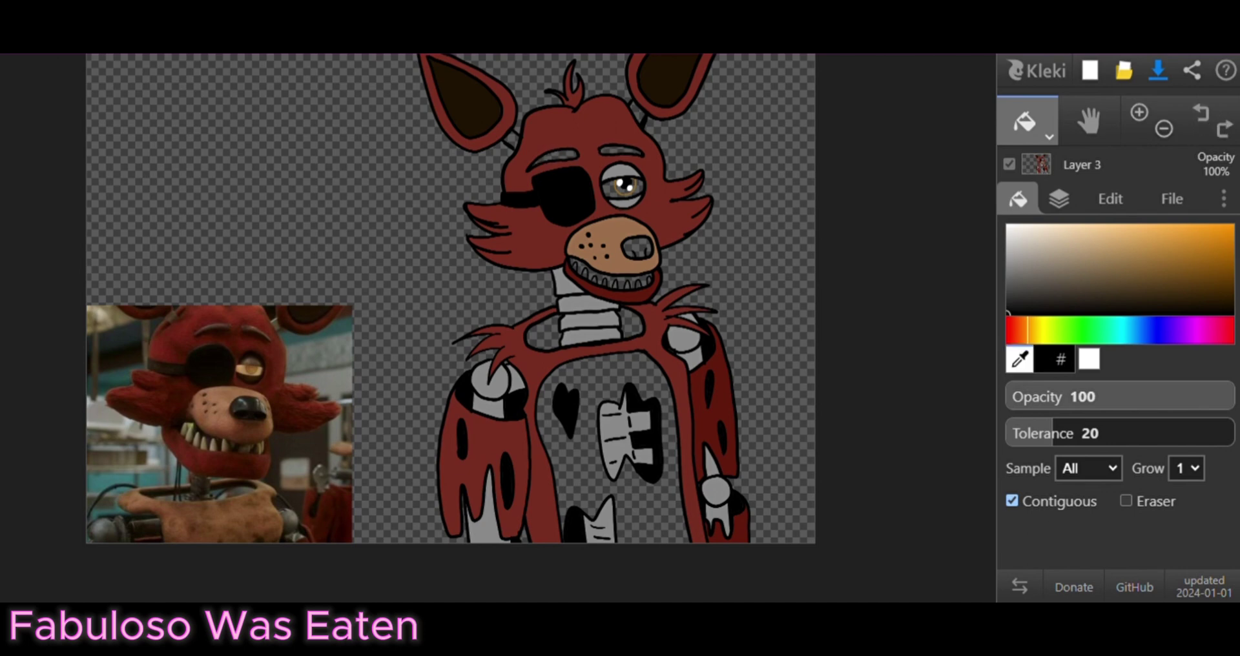
# Fill the eyebrows with brown, the eye with white, and the nose and mouth interior with dark grey
pyautogui.click(559, 155)
pyautogui.click(622, 189)
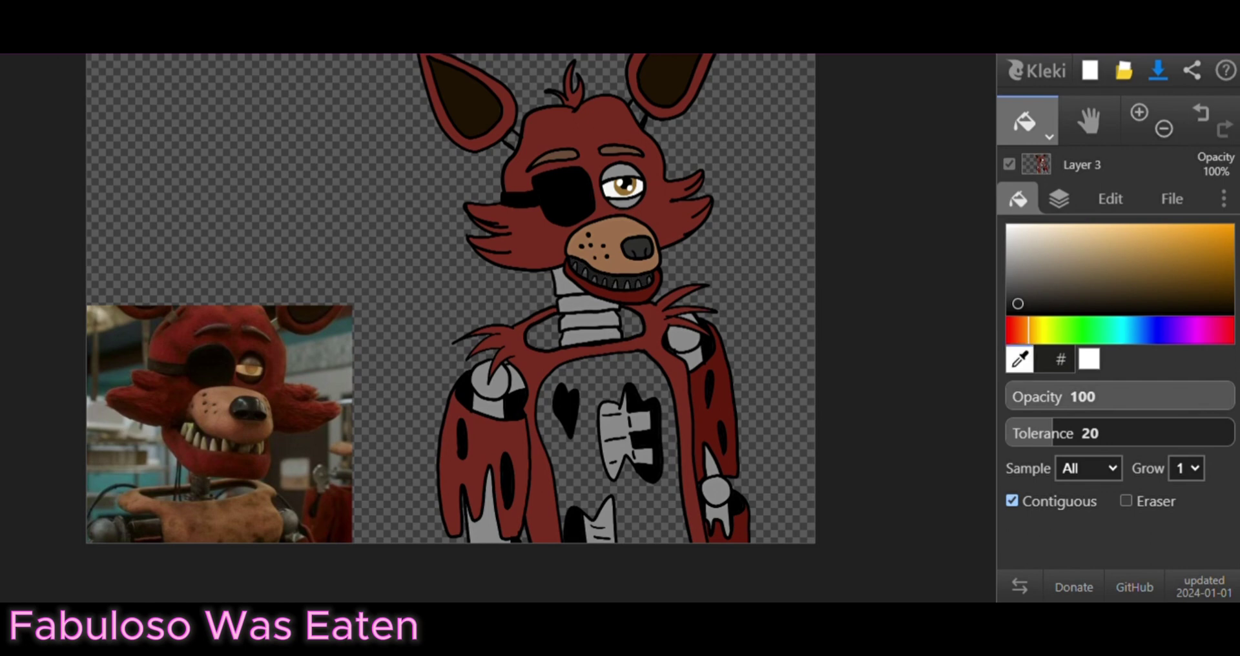
# Fill the belly panel with brown sampled from the reference and the gaps beside the neck with black
pyautogui.keyDown('alt'); pyautogui.click(213, 504); pyautogui.keyUp('alt')
pyautogui.click(607, 452)
pyautogui.click(1089, 121)
pyautogui.click(1139, 112)
pyautogui.moveTo(581, 453); pyautogui.dragTo(678, 71)
pyautogui.click(1025, 120)
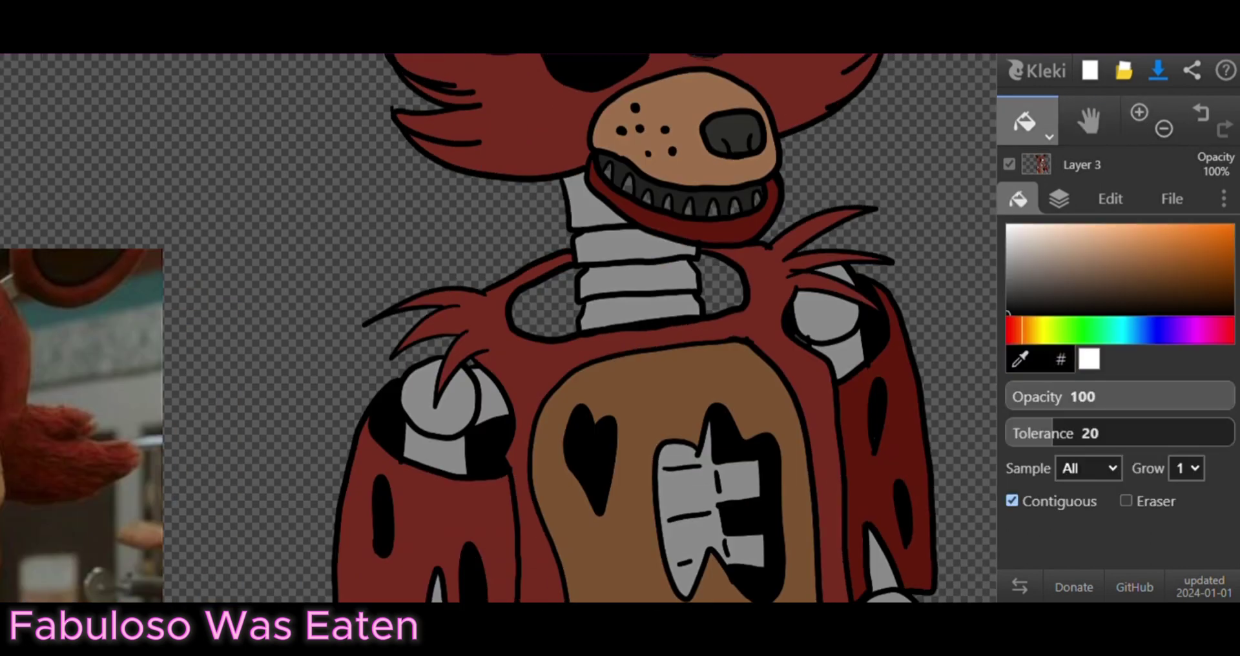
# Fill the pointed teeth with white, leaving out the one at the mouth's right end
pyautogui.click(1089, 120)
pyautogui.click(1164, 127)
pyautogui.scroll(3, 620, 291)
pyautogui.click(1025, 120)
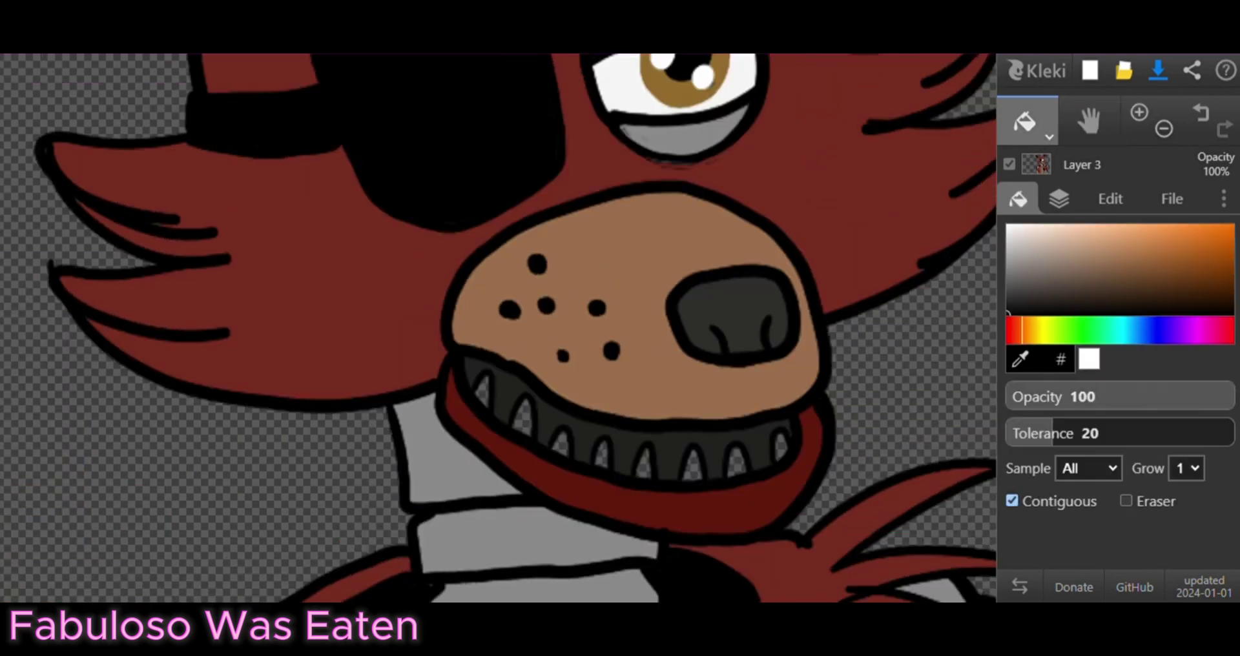
pyautogui.click(482, 391)
pyautogui.click(522, 417)
pyautogui.click(644, 463)
pyautogui.click(693, 464)
pyautogui.click(737, 460)
# Fill the rightmost tooth with a pale yellow
pyautogui.click(1044, 330)
pyautogui.click(1144, 237)
pyautogui.click(781, 452)
# Sample a dark grey for the brush and add a new layer for shading the metal parts
pyautogui.scroll(-2, 497, 323)
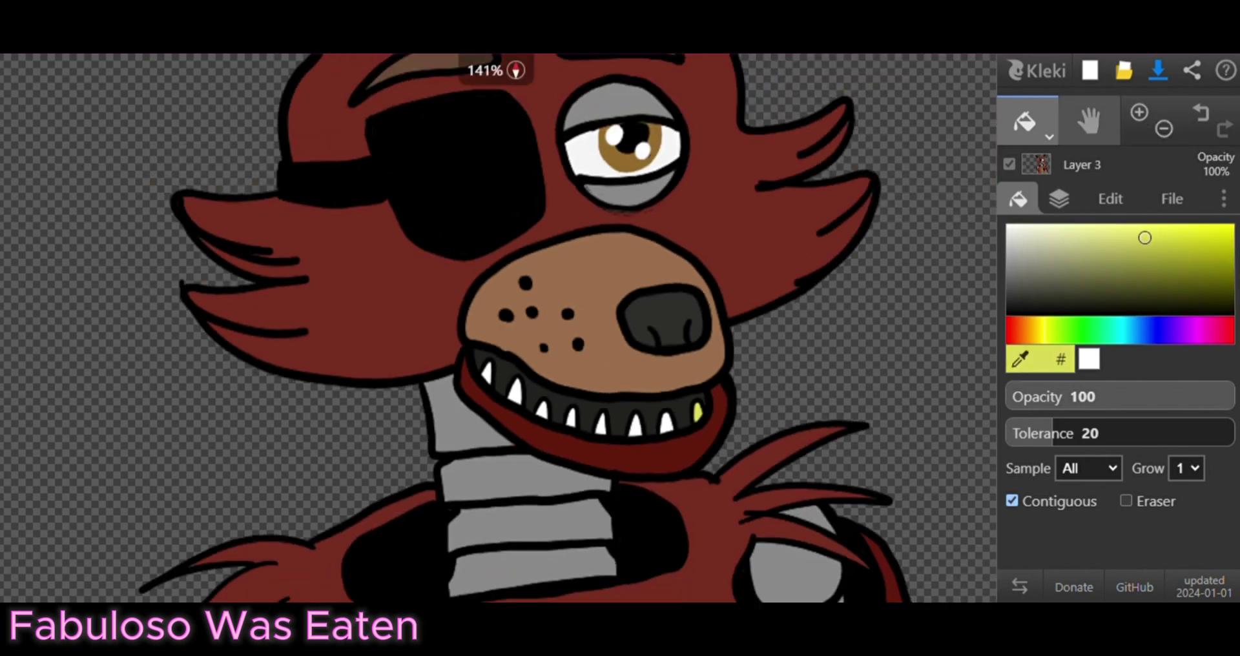
pyautogui.press('b')
pyautogui.click(1009, 330)
pyautogui.click(1174, 273)
pyautogui.click(1020, 359)
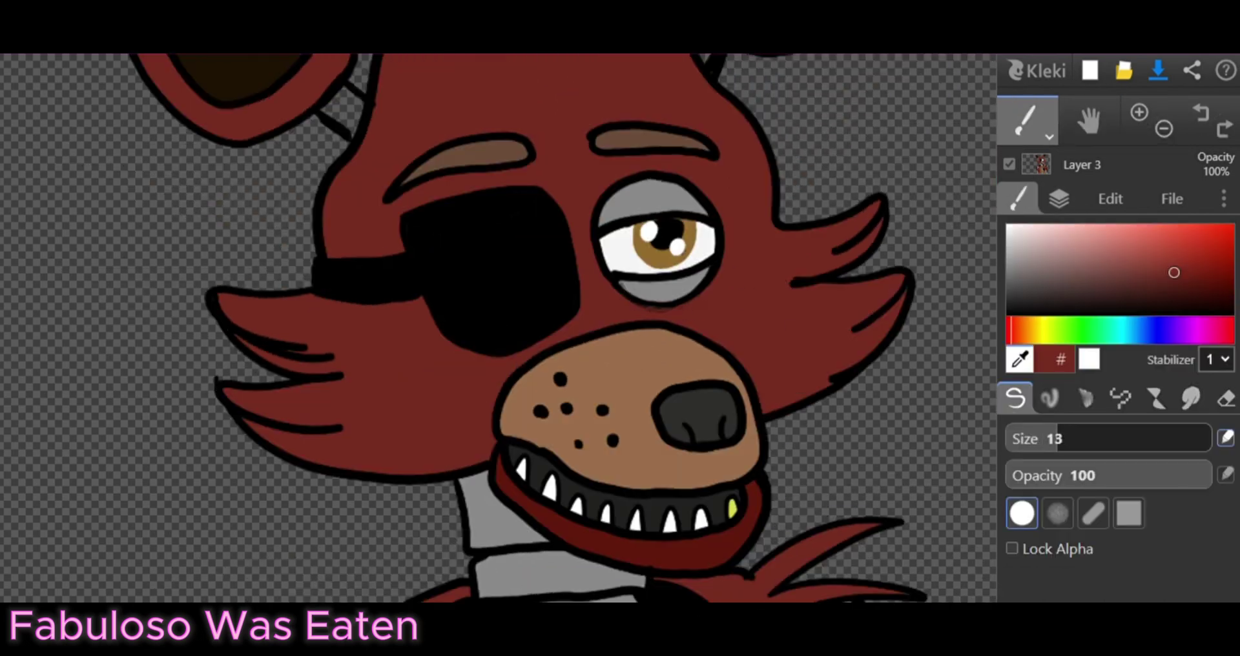
pyautogui.click(697, 413)
pyautogui.click(1060, 199)
pyautogui.click(1015, 223)
# Shade the upper and lower grey eyelids with dark grey brush strokes at size 13
pyautogui.click(1089, 120)
pyautogui.scroll(3, 646, 290)
pyautogui.press('b')
pyautogui.moveTo(543, 220)
pyautogui.mouseDown()
pyautogui.moveTo(521, 266)
pyautogui.moveTo(631, 255)
pyautogui.mouseUp()
pyautogui.moveTo(581, 187); pyautogui.dragTo(526, 241)
pyautogui.moveTo(562, 388); pyautogui.dragTo(692, 410)
pyautogui.scroll(-5, 692, 411)
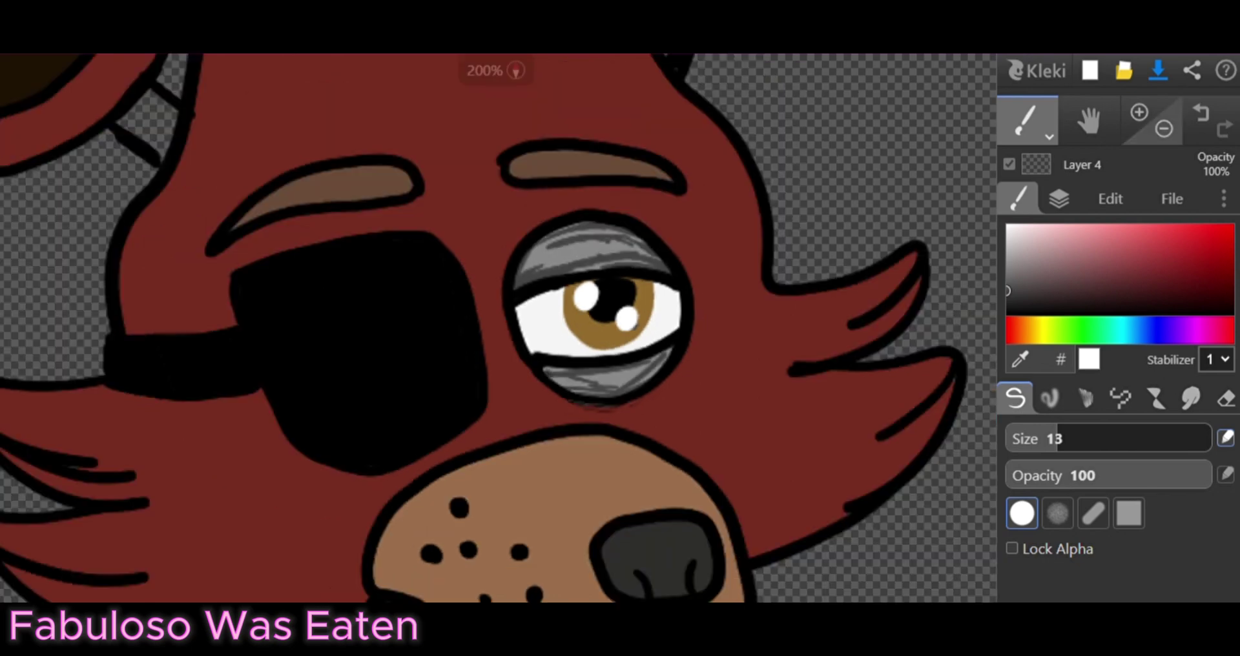
# Shade the grey neck segments with dark grey hatching, darkest beneath the jaw and along each segment's upper edge
pyautogui.click(1088, 120)
pyautogui.scroll(5, 565, 202)
pyautogui.press('b')
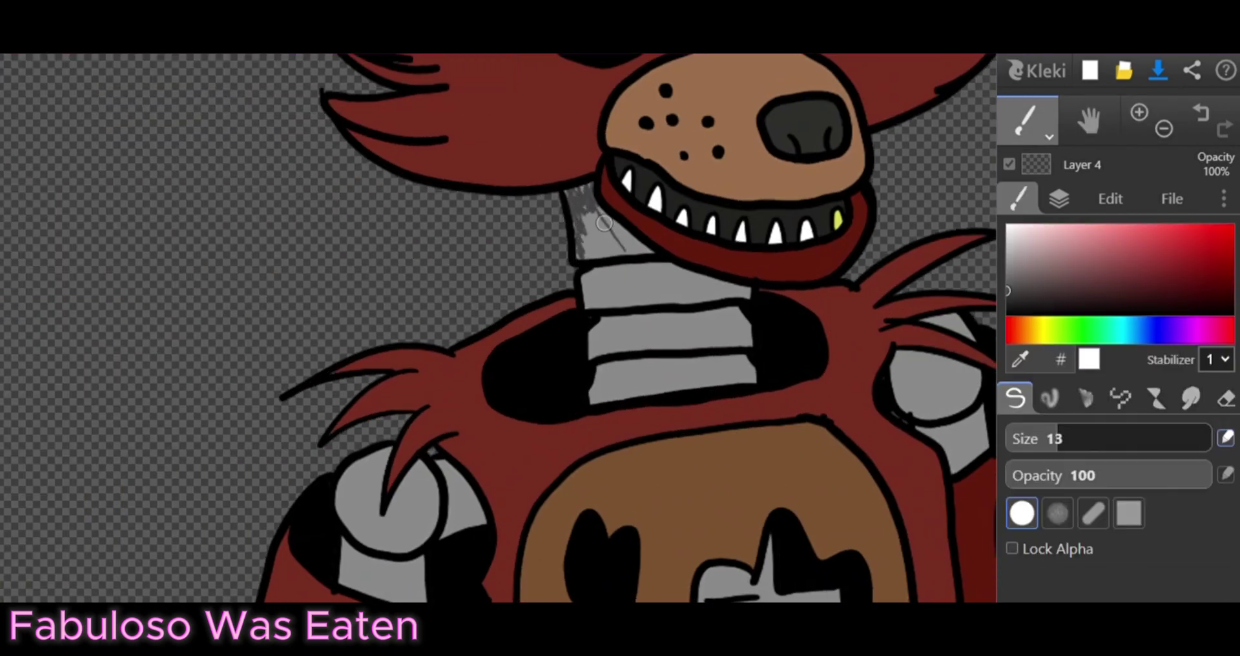
pyautogui.moveTo(603, 223); pyautogui.dragTo(646, 252)
pyautogui.click(1140, 112)
pyautogui.moveTo(730, 237); pyautogui.dragTo(839, 284)
pyautogui.moveTo(775, 249)
pyautogui.mouseDown()
pyautogui.moveTo(853, 317)
pyautogui.moveTo(652, 324)
pyautogui.mouseUp()
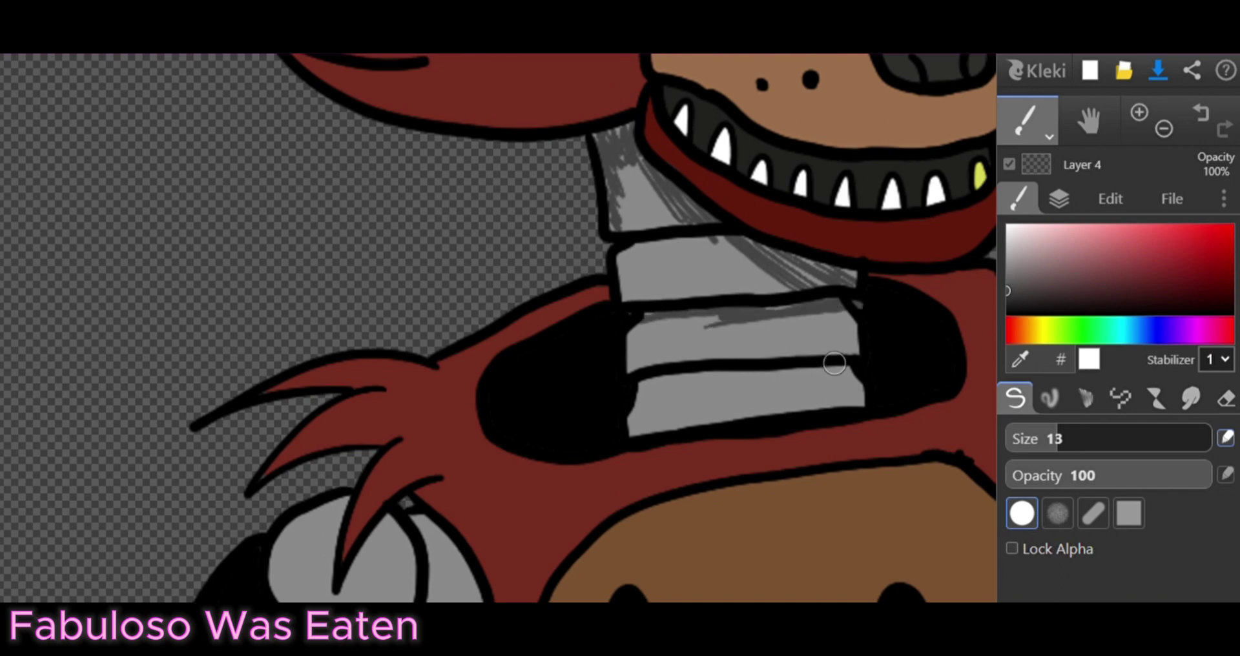
pyautogui.moveTo(834, 363)
pyautogui.mouseDown()
pyautogui.moveTo(633, 410)
pyautogui.moveTo(817, 396)
pyautogui.mouseUp()
pyautogui.moveTo(730, 235); pyautogui.dragTo(620, 258)
pyautogui.click(1164, 128)
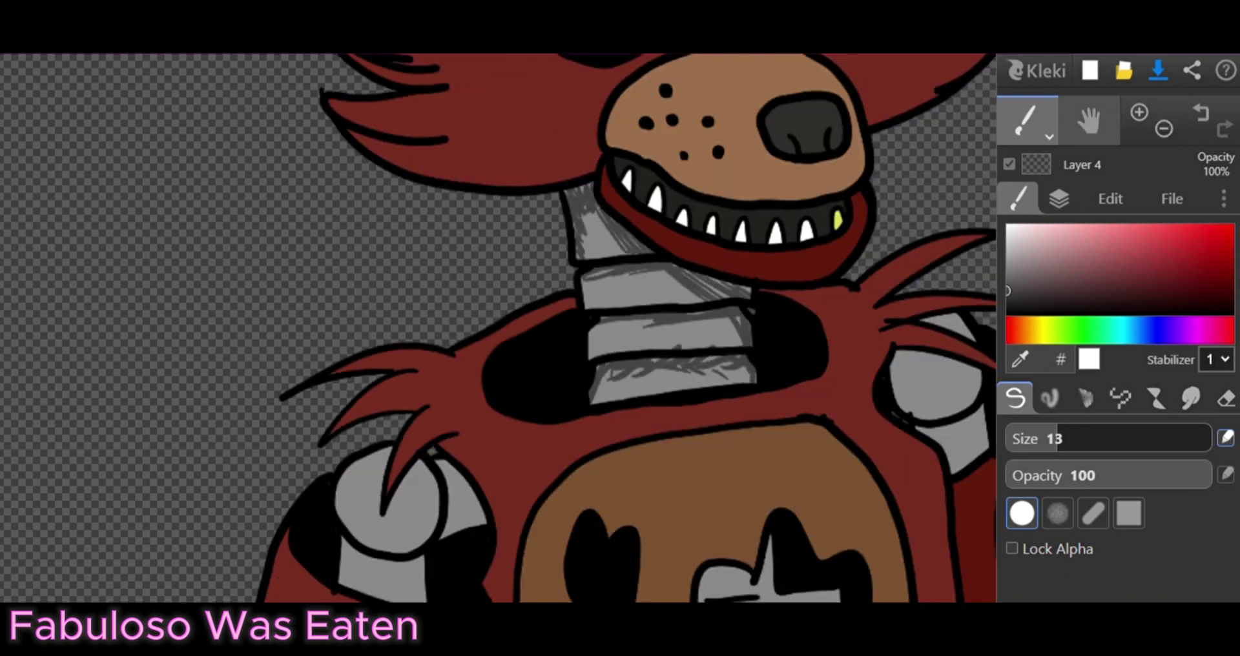
# Shade the exposed metal in the shoulders, arms and torso holes with dark grey strokes
pyautogui.moveTo(355, 472)
pyautogui.mouseDown()
pyautogui.moveTo(485, 220)
pyautogui.moveTo(561, 292)
pyautogui.mouseUp()
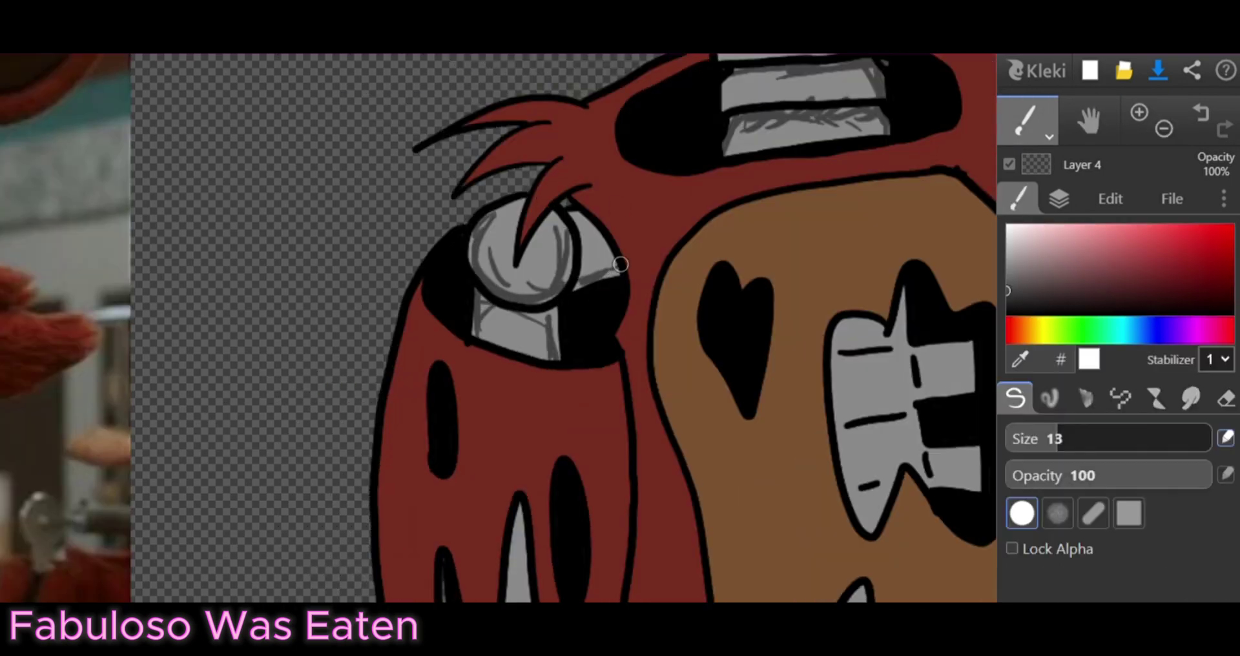
pyautogui.moveTo(620, 265); pyautogui.dragTo(682, 38)
pyautogui.moveTo(585, 278)
pyautogui.mouseDown()
pyautogui.moveTo(582, 446)
pyautogui.moveTo(526, 465)
pyautogui.moveTo(590, 322)
pyautogui.moveTo(581, 477)
pyautogui.mouseUp()
pyautogui.moveTo(898, 157); pyautogui.dragTo(646, 254)
pyautogui.moveTo(667, 198)
pyautogui.mouseDown()
pyautogui.moveTo(775, 245)
pyautogui.moveTo(685, 288)
pyautogui.moveTo(697, 318)
pyautogui.moveTo(672, 153)
pyautogui.mouseUp()
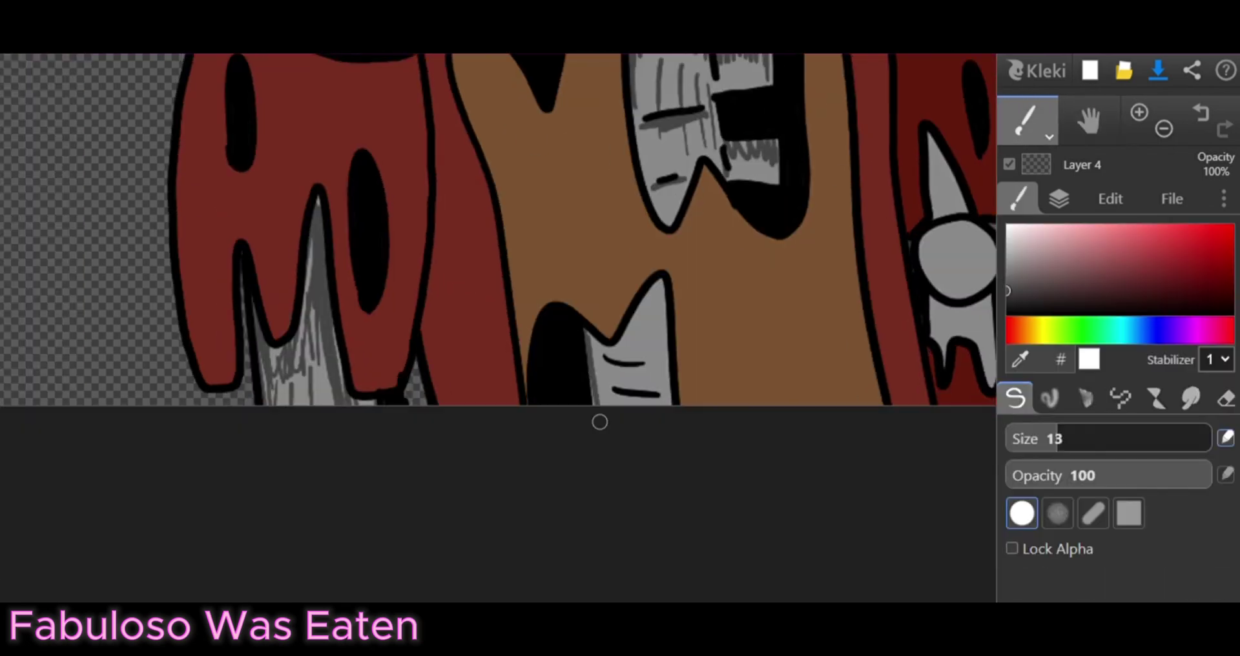
pyautogui.moveTo(689, 452); pyautogui.dragTo(469, 467)
pyautogui.moveTo(743, 245)
pyautogui.mouseDown()
pyautogui.moveTo(710, 326)
pyautogui.moveTo(769, 381)
pyautogui.moveTo(724, 213)
pyautogui.mouseUp()
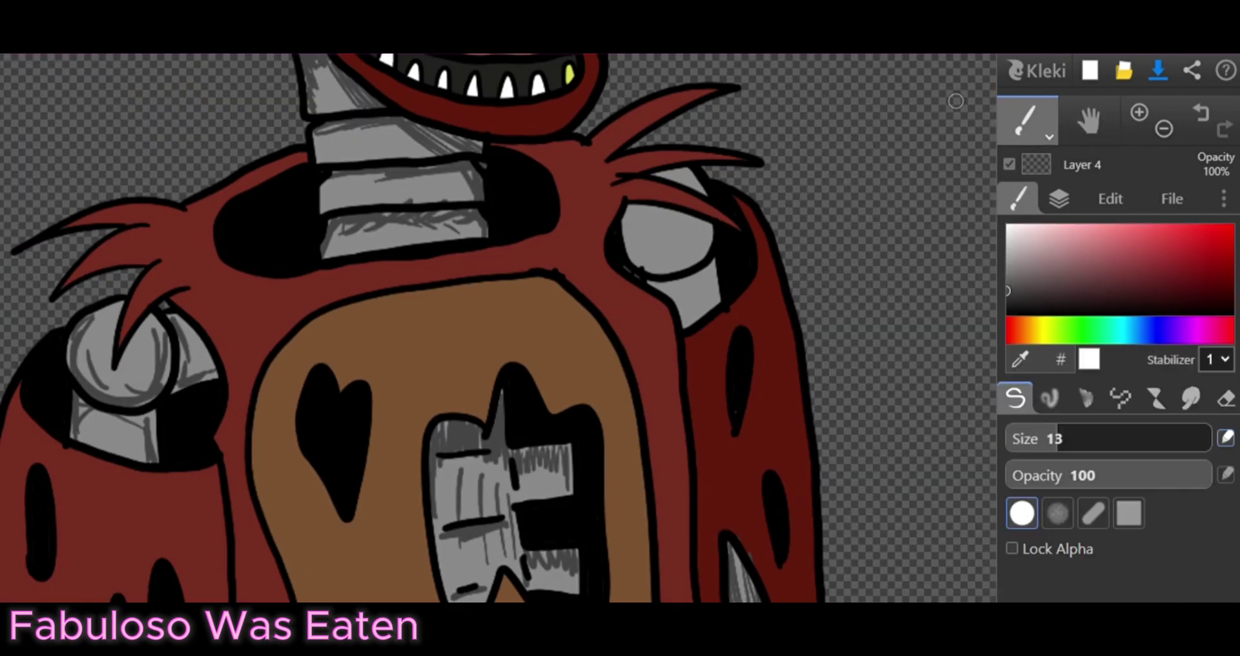
pyautogui.moveTo(697, 223)
pyautogui.mouseDown()
pyautogui.moveTo(679, 316)
pyautogui.moveTo(712, 265)
pyautogui.mouseUp()
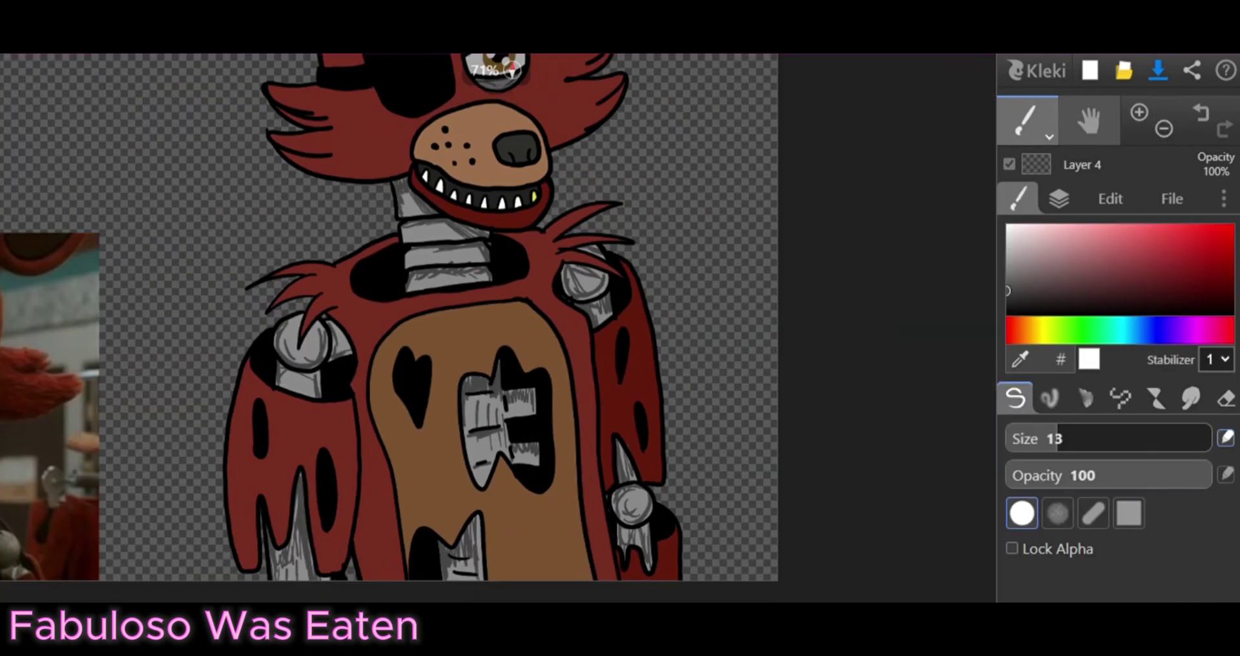
# Paint light grey highlights on the shoulder joints, neck segments and other exposed metal, and on the eyepatch
pyautogui.scroll(3, 504, 323)
pyautogui.press('g')
pyautogui.scroll(-2, 490, 323)
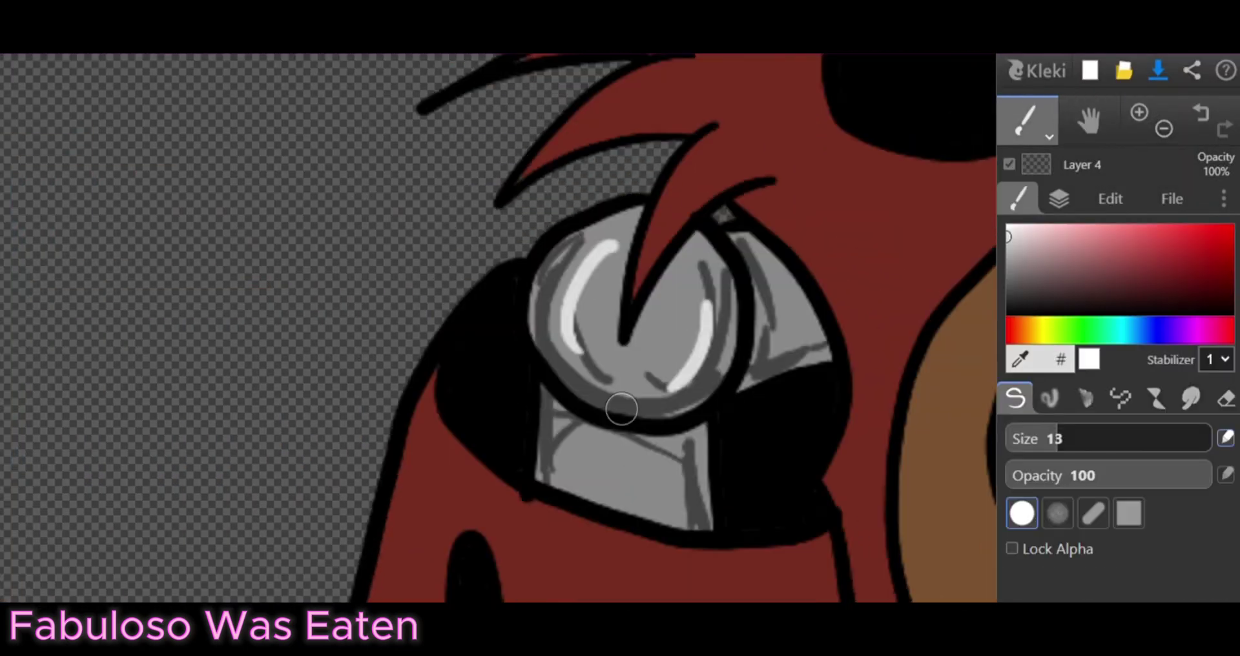
pyautogui.moveTo(672, 455); pyautogui.dragTo(665, 533)
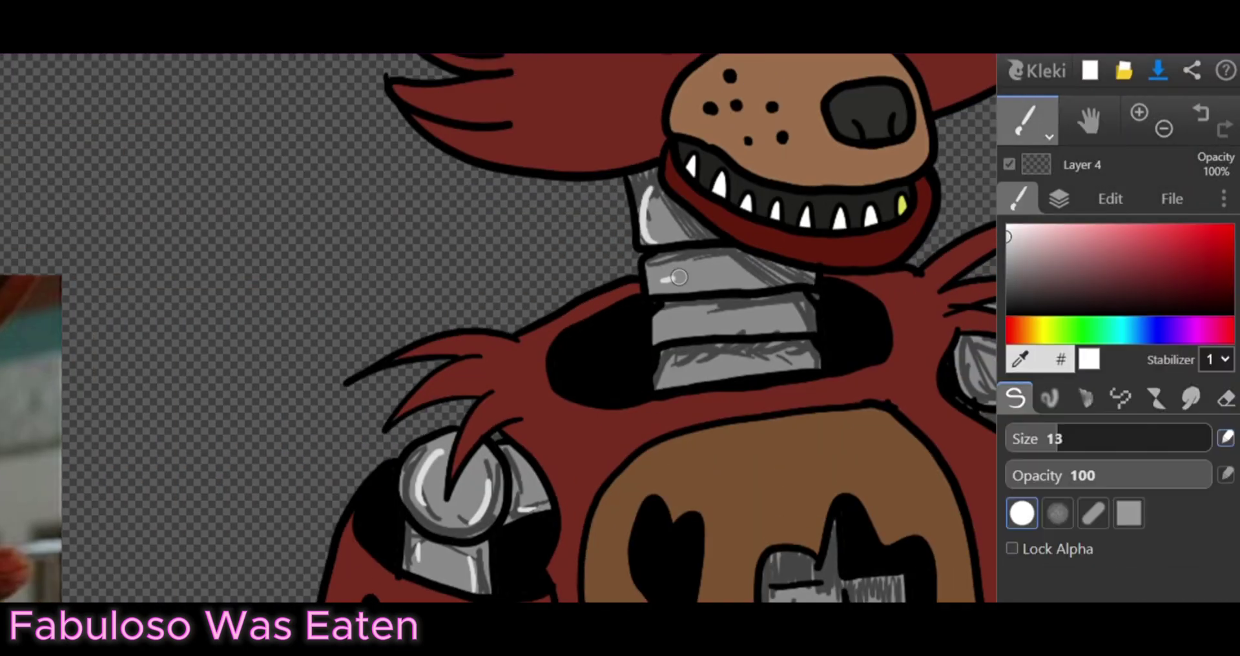
pyautogui.moveTo(679, 363); pyautogui.dragTo(708, 348)
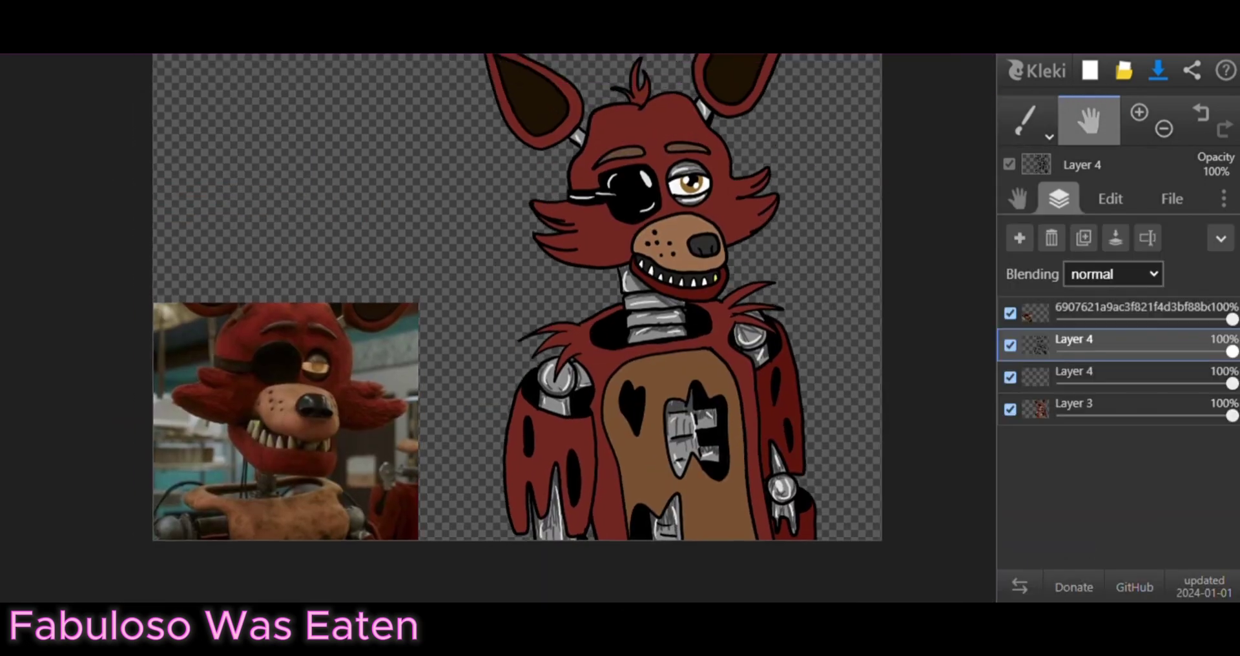
# Add a layer directly above the flat colours and shade the red fur of the cheeks, head and ears with darker red
pyautogui.click(1098, 375)
pyautogui.press('b')
pyautogui.press('g')
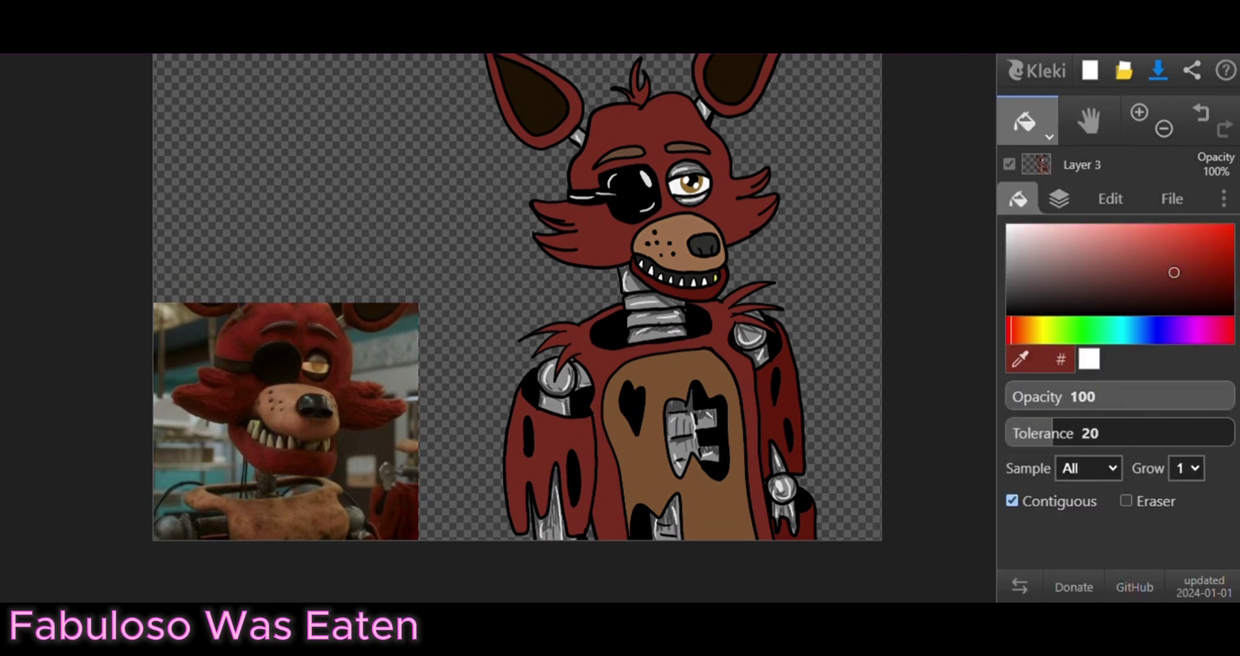
pyautogui.press('b')
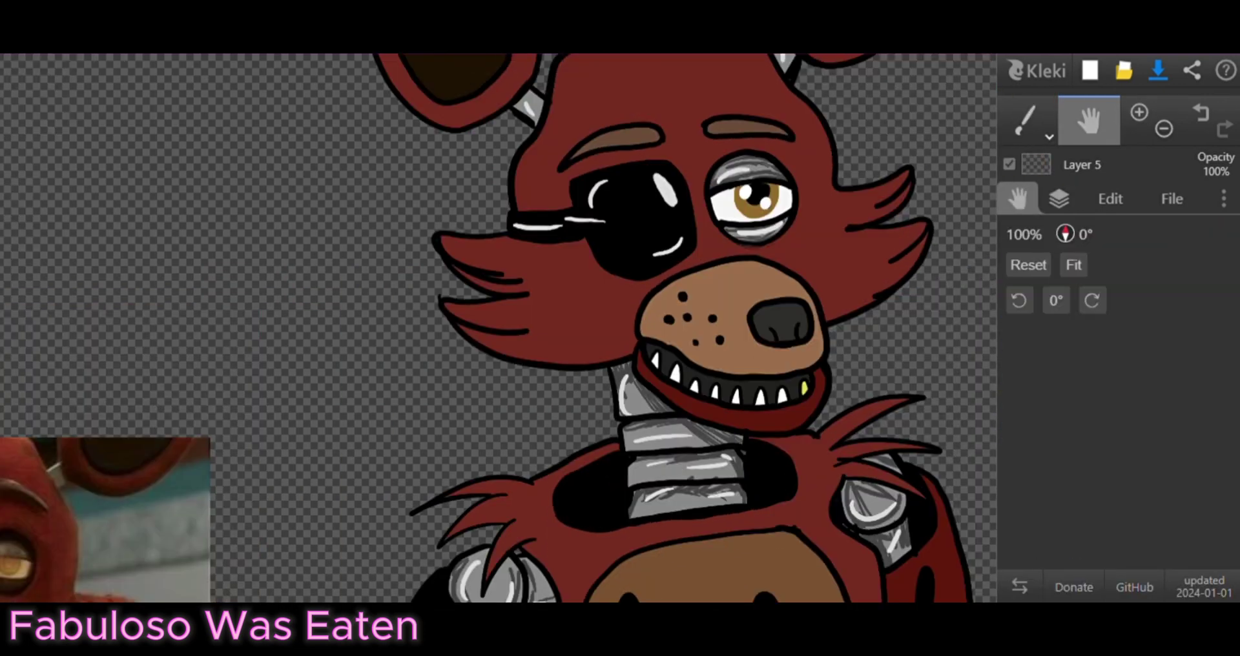
pyautogui.press('b')
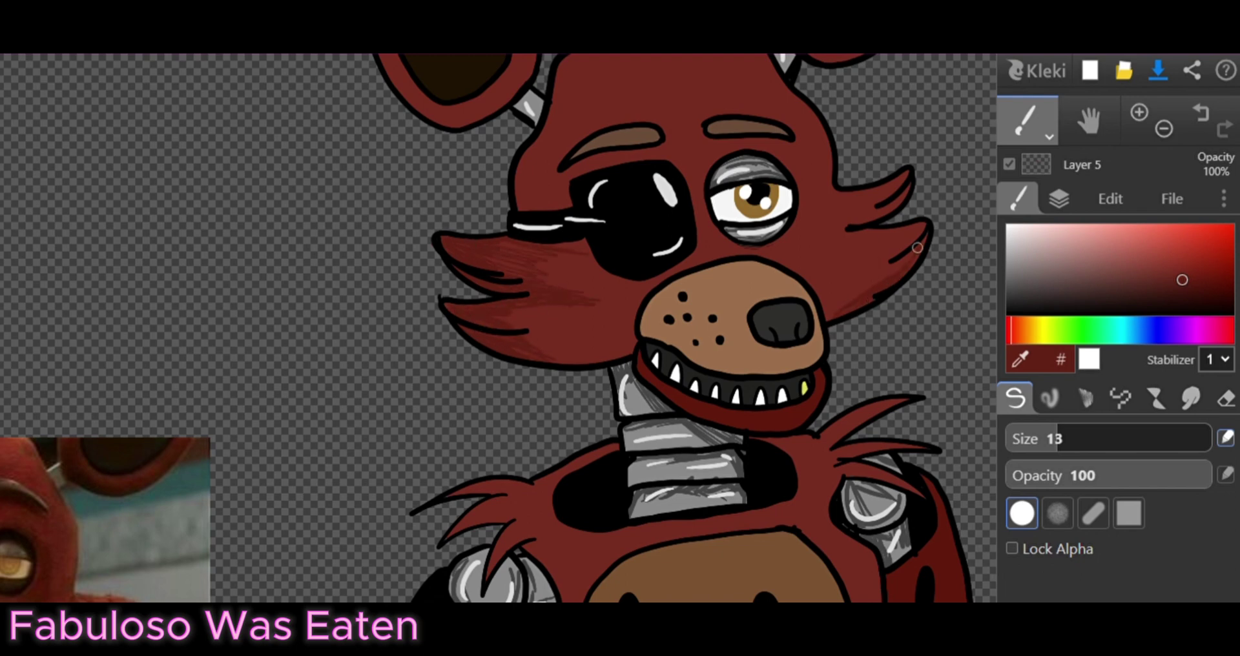
pyautogui.moveTo(917, 248)
pyautogui.mouseDown()
pyautogui.moveTo(872, 271)
pyautogui.moveTo(844, 248)
pyautogui.mouseUp()
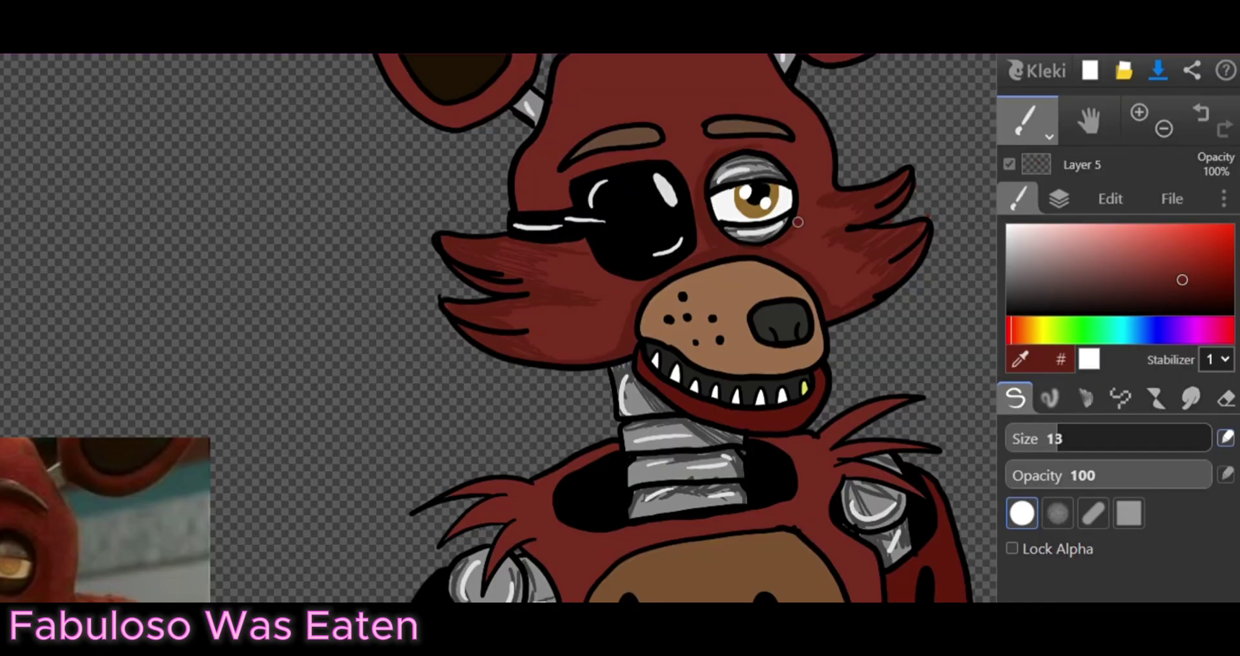
pyautogui.moveTo(760, 146); pyautogui.dragTo(760, 308)
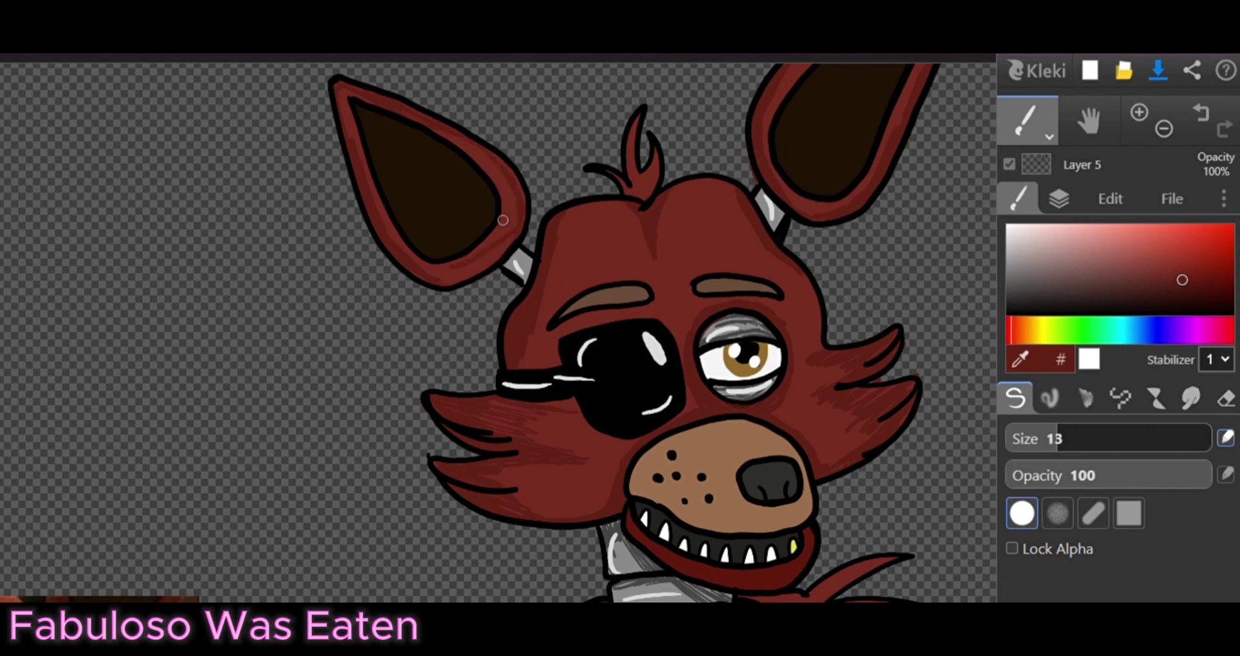
# Shade the red fur of the shoulders, chest edges and arms with the darker red, undoing a stray stroke
pyautogui.moveTo(710, 569); pyautogui.dragTo(665, 220)
pyautogui.moveTo(862, 598)
pyautogui.mouseDown()
pyautogui.moveTo(867, 465)
pyautogui.moveTo(879, 594)
pyautogui.mouseUp()
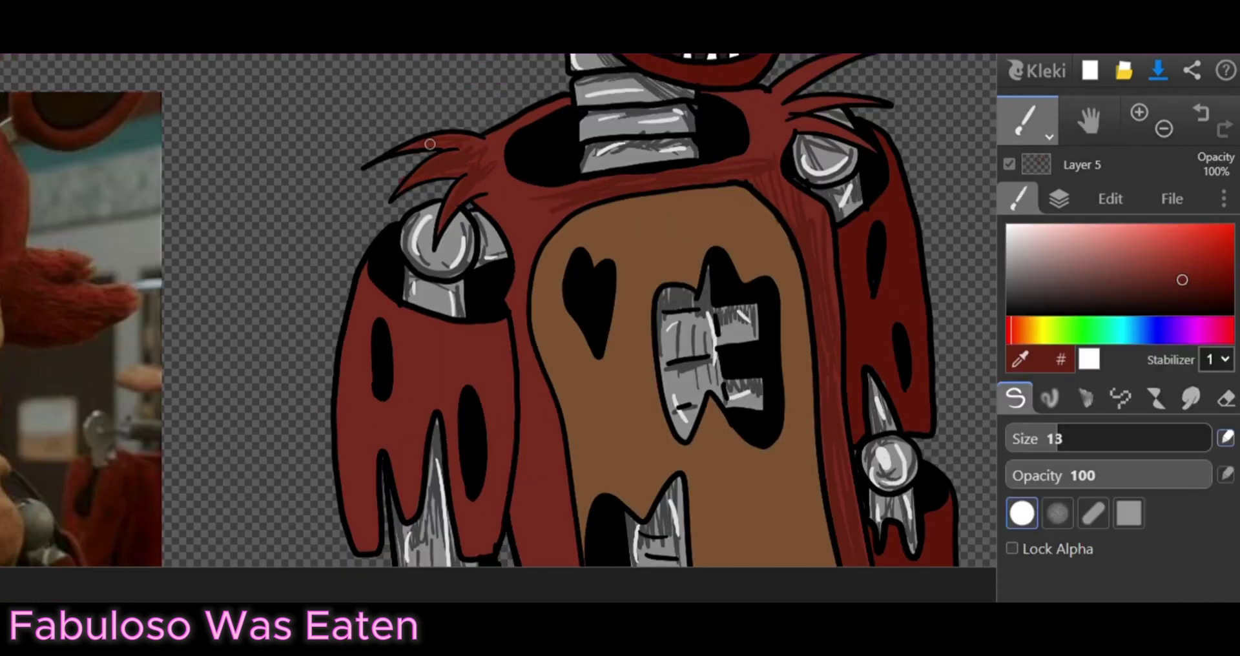
pyautogui.moveTo(520, 282)
pyautogui.mouseDown()
pyautogui.moveTo(506, 486)
pyautogui.moveTo(517, 321)
pyautogui.mouseUp()
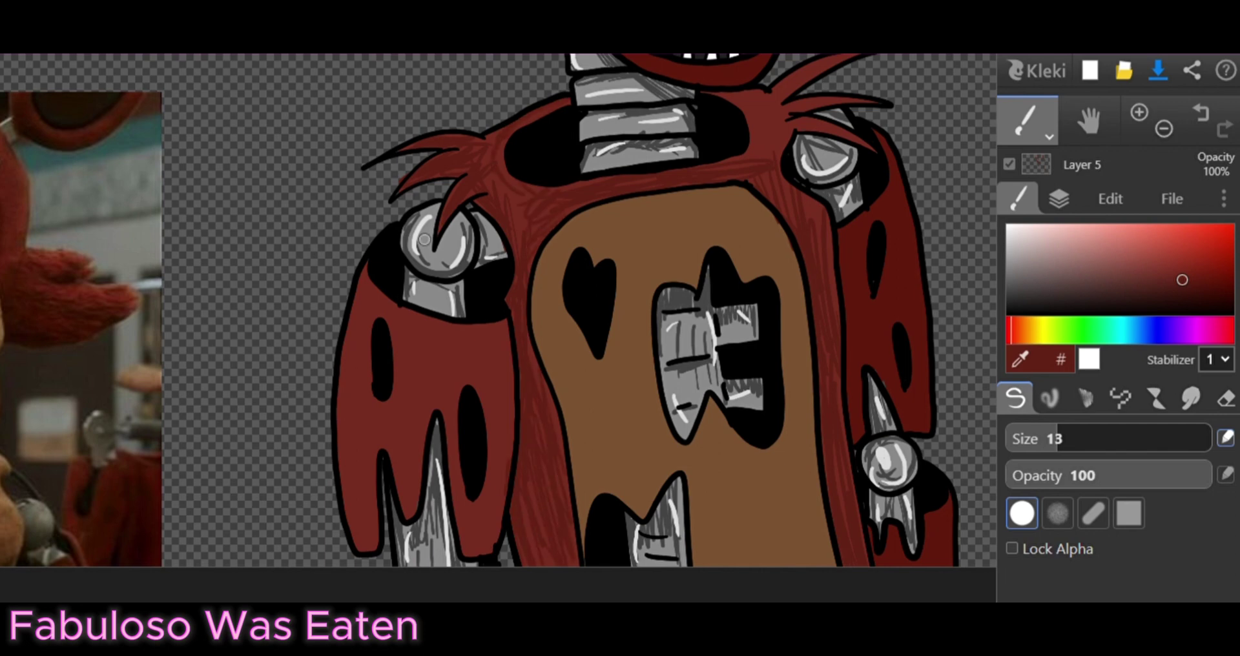
pyautogui.moveTo(354, 277)
pyautogui.mouseDown()
pyautogui.moveTo(378, 375)
pyautogui.moveTo(381, 277)
pyautogui.moveTo(502, 336)
pyautogui.moveTo(479, 321)
pyautogui.mouseUp()
pyautogui.hotkey('ctrl', 'z')
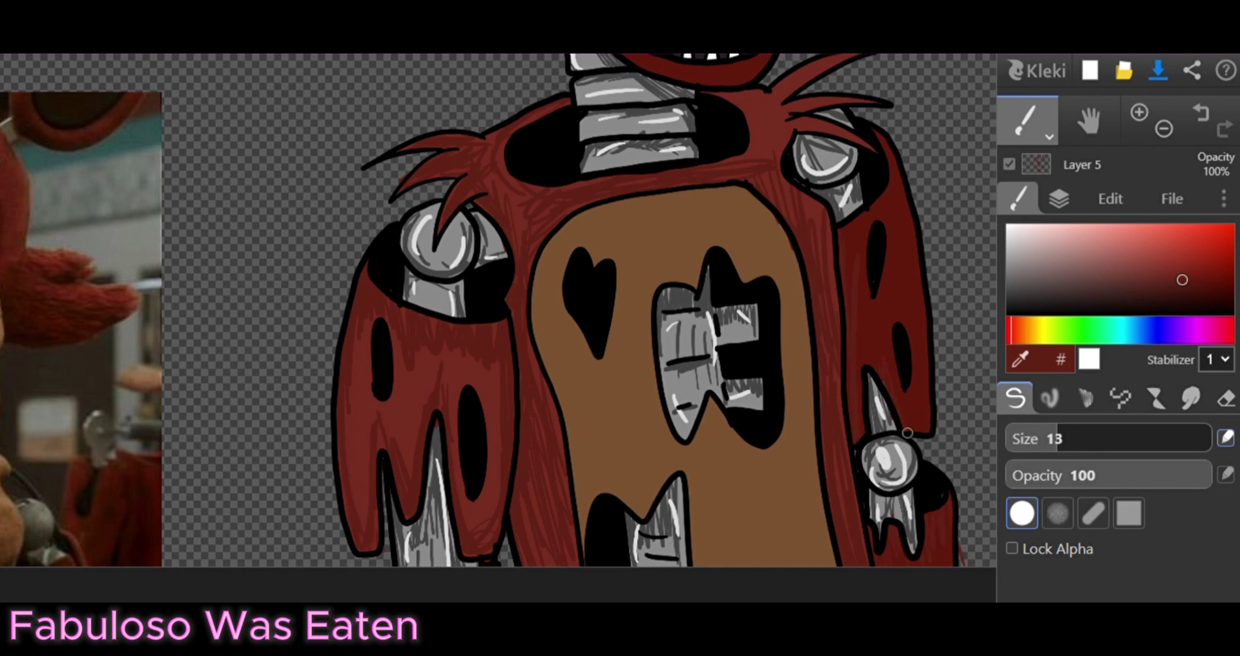
# Shade the upper edge and sides of the brown belly panel with a darker brown
pyautogui.scroll(-1, 884, 132)
pyautogui.keyDown('alt'); pyautogui.click(661, 407); pyautogui.keyUp('alt')
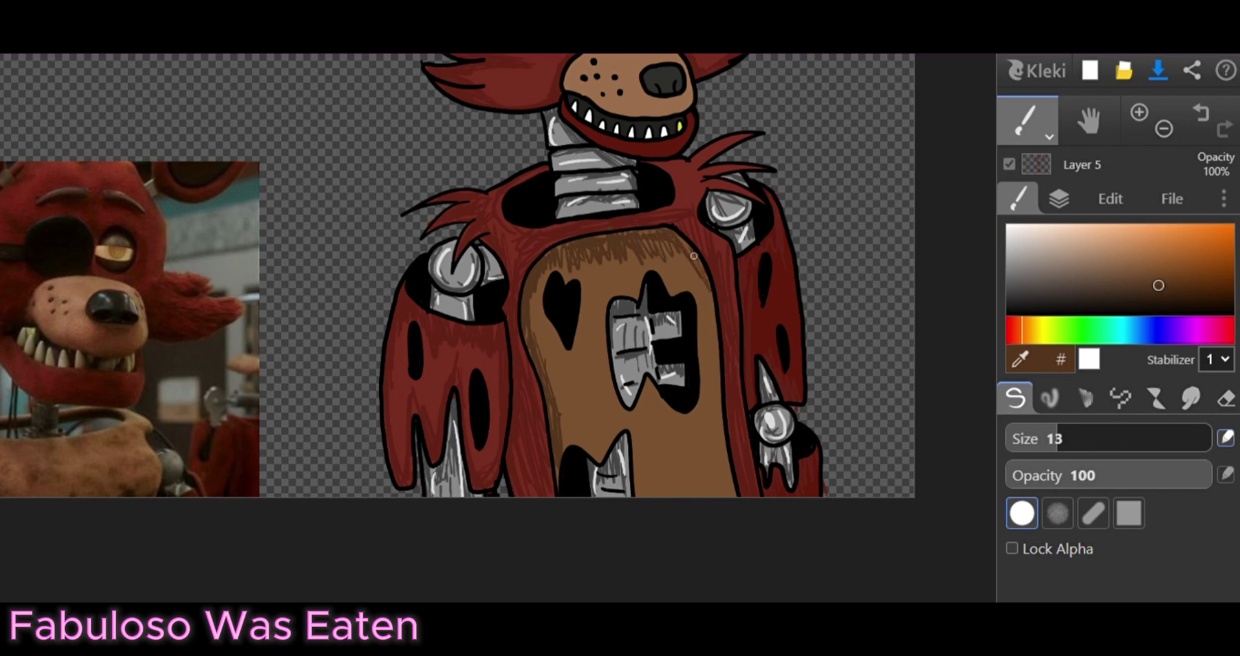
pyautogui.moveTo(693, 256); pyautogui.dragTo(723, 425)
# Add dark brown shading strokes around and below the torso holes and down the lower belly panel
pyautogui.scroll(2, 611, 400)
pyautogui.moveTo(834, 484); pyautogui.dragTo(646, 290)
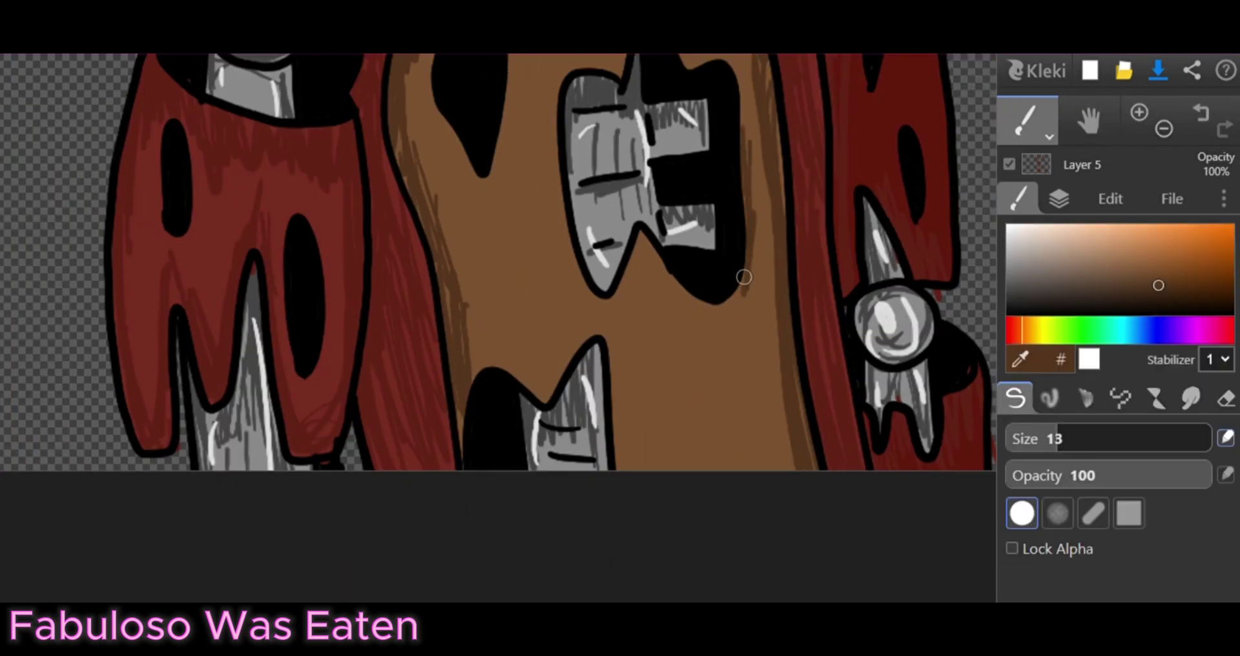
pyautogui.moveTo(743, 271); pyautogui.dragTo(704, 365)
pyautogui.moveTo(642, 236); pyautogui.dragTo(695, 339)
pyautogui.moveTo(646, 258); pyautogui.dragTo(620, 332)
pyautogui.moveTo(581, 149); pyautogui.dragTo(562, 336)
pyautogui.moveTo(520, 71)
pyautogui.mouseDown()
pyautogui.moveTo(445, 102)
pyautogui.moveTo(491, 239)
pyautogui.mouseUp()
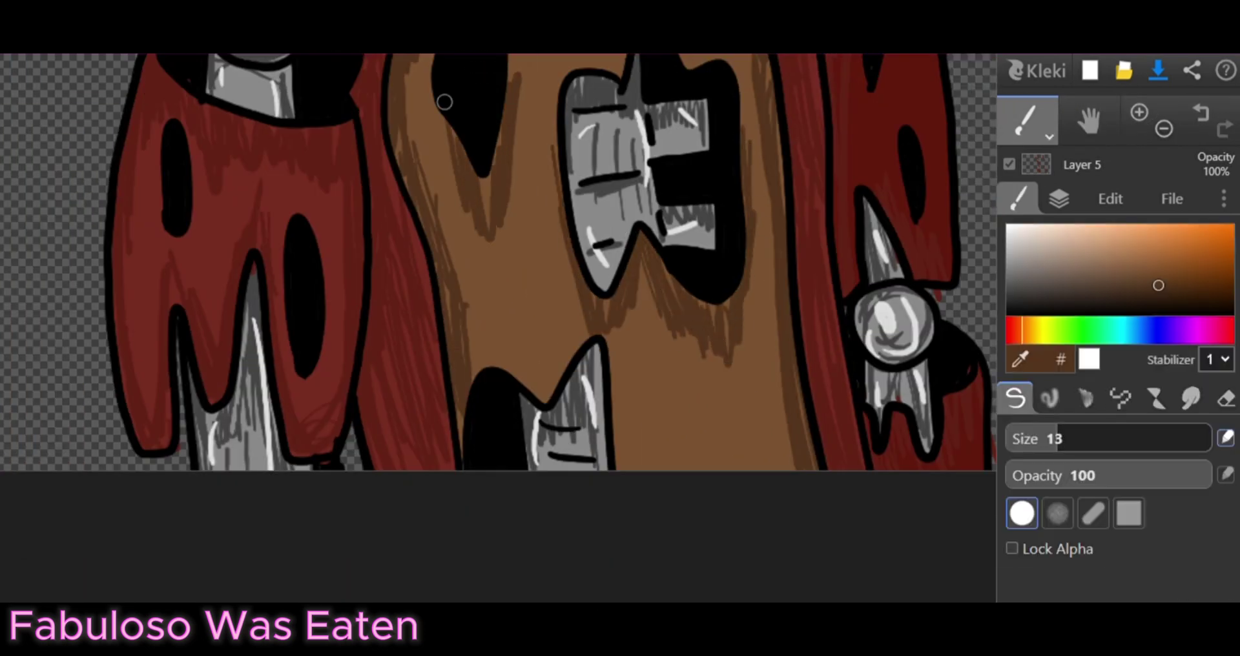
pyautogui.moveTo(446, 59); pyautogui.dragTo(432, 200)
pyautogui.moveTo(620, 330); pyautogui.dragTo(613, 468)
pyautogui.moveTo(627, 304); pyautogui.dragTo(617, 468)
pyautogui.moveTo(772, 358)
pyautogui.mouseDown()
pyautogui.moveTo(769, 469)
pyautogui.moveTo(761, 299)
pyautogui.mouseUp()
pyautogui.moveTo(736, 471); pyautogui.dragTo(765, 252)
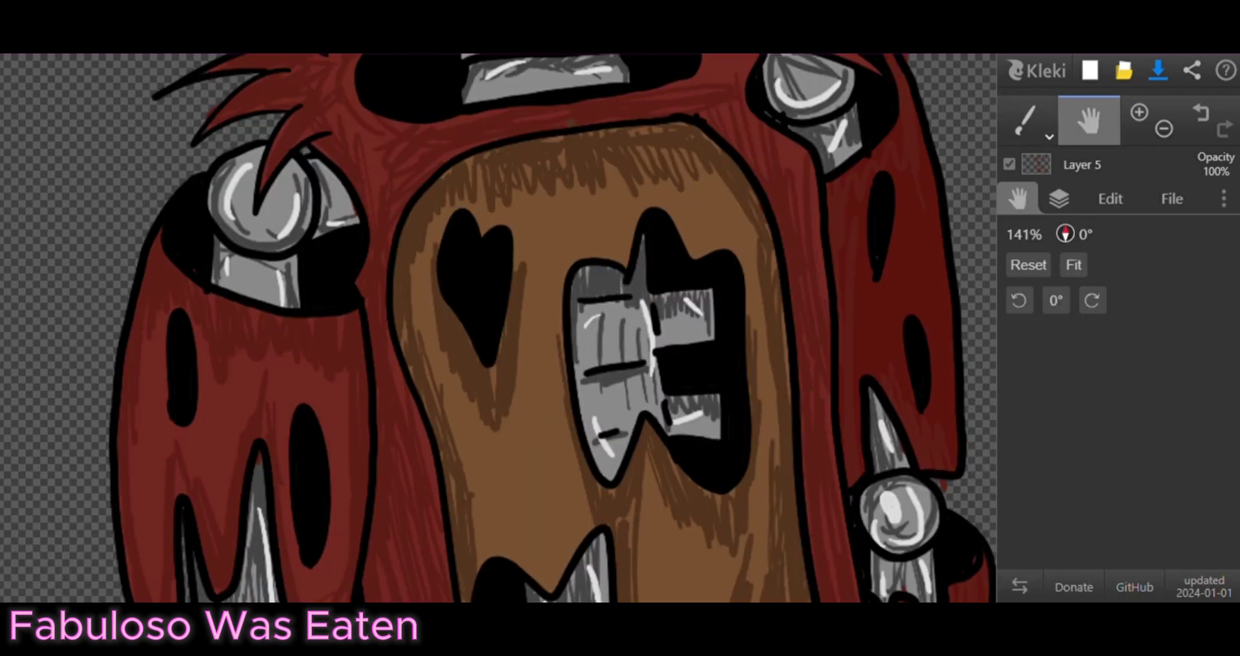
# Shade the muzzle with fine strokes of a slightly darker brown
pyautogui.moveTo(581, 194); pyautogui.dragTo(581, 516)
pyautogui.moveTo(539, 300); pyautogui.dragTo(516, 384)
pyautogui.click(1201, 115)
pyautogui.click(1135, 264)
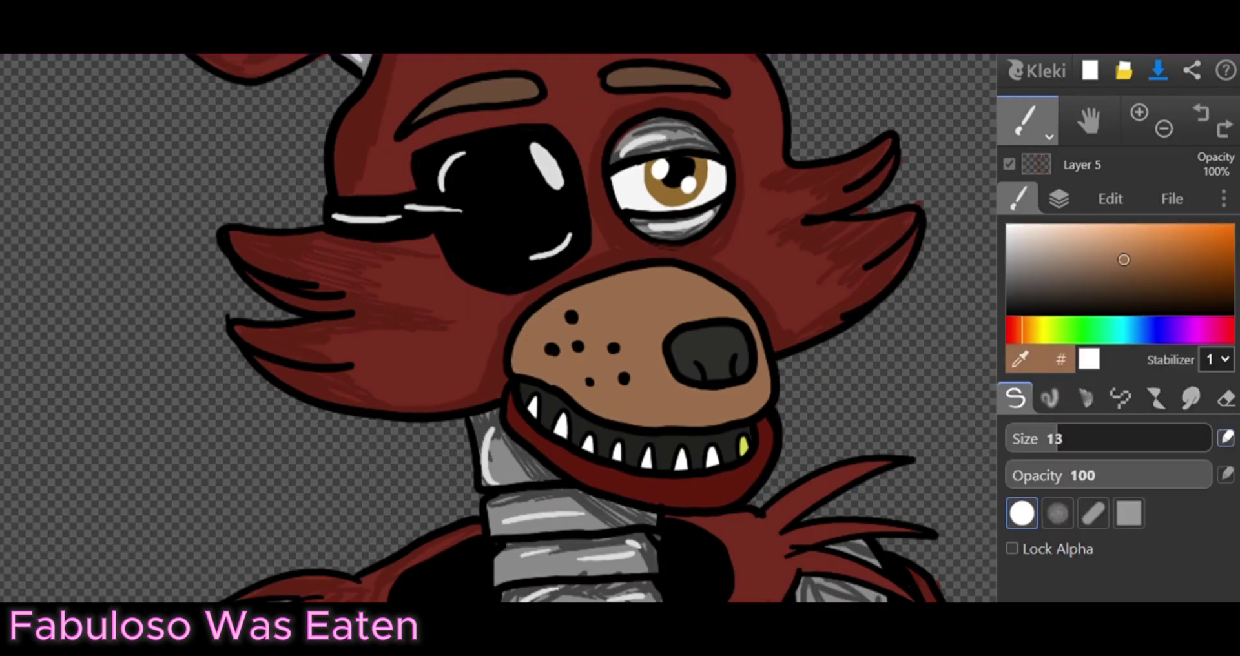
pyautogui.moveTo(517, 323); pyautogui.dragTo(562, 378)
pyautogui.moveTo(562, 323); pyautogui.dragTo(663, 279)
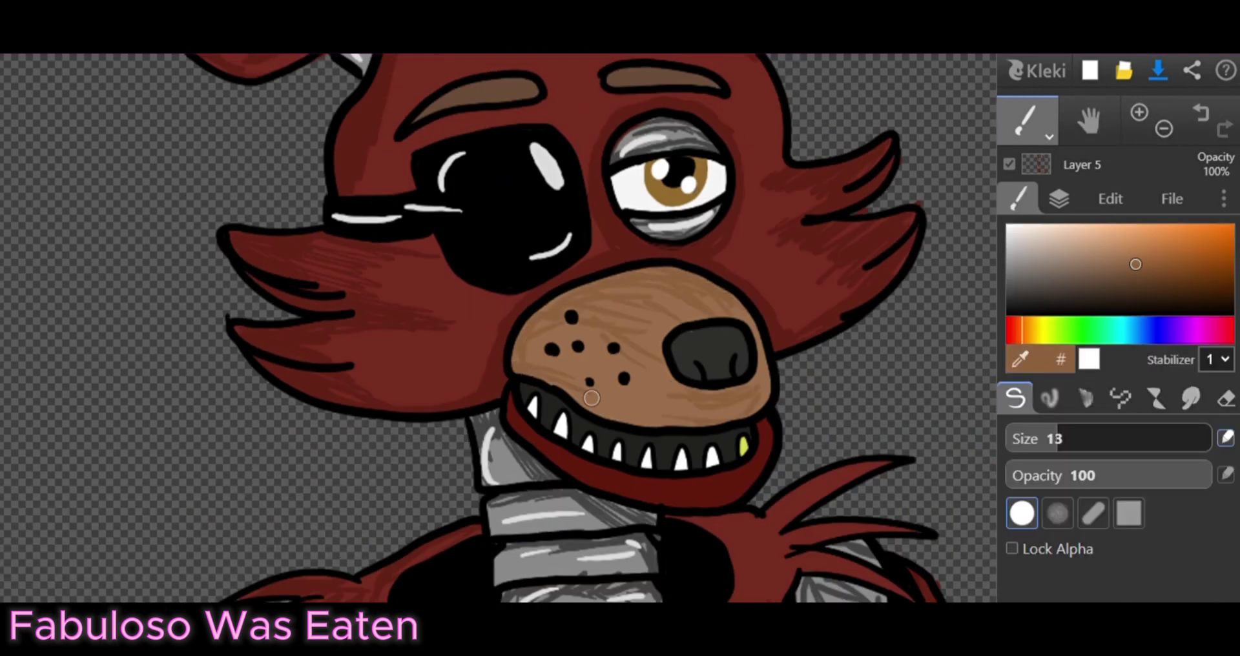
# Merge the shading and highlight layers down into Layer 3, keeping the reference image on its own layer
pyautogui.press('h')
pyautogui.scroll(-5, 663, 279)
pyautogui.moveTo(517, 323); pyautogui.dragTo(563, 352)
pyautogui.click(1059, 198)
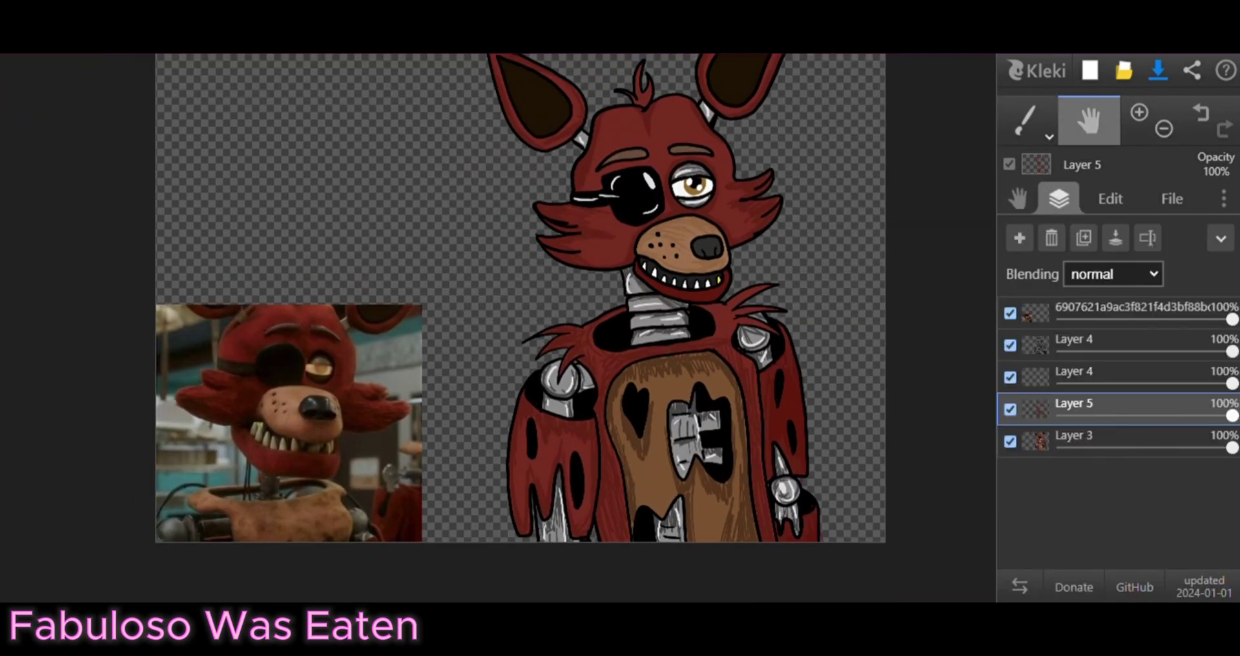
pyautogui.click(1116, 237)
pyautogui.click(1115, 238)
pyautogui.click(1116, 238)
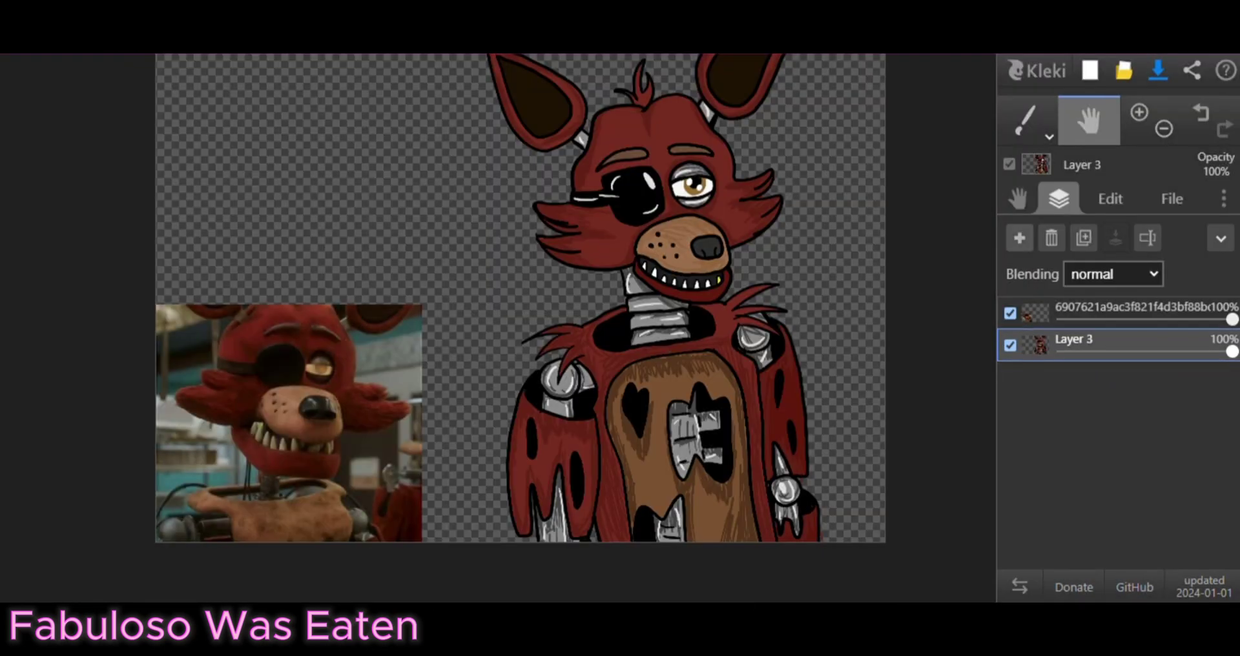
# Cover the whole canvas behind the fox with a filled dark blue rectangle
pyautogui.click(1017, 198)
pyautogui.click(1163, 128)
pyautogui.press('u')
pyautogui.click(1156, 329)
pyautogui.click(1022, 434)
pyautogui.moveTo(256, 123); pyautogui.dragTo(770, 479)
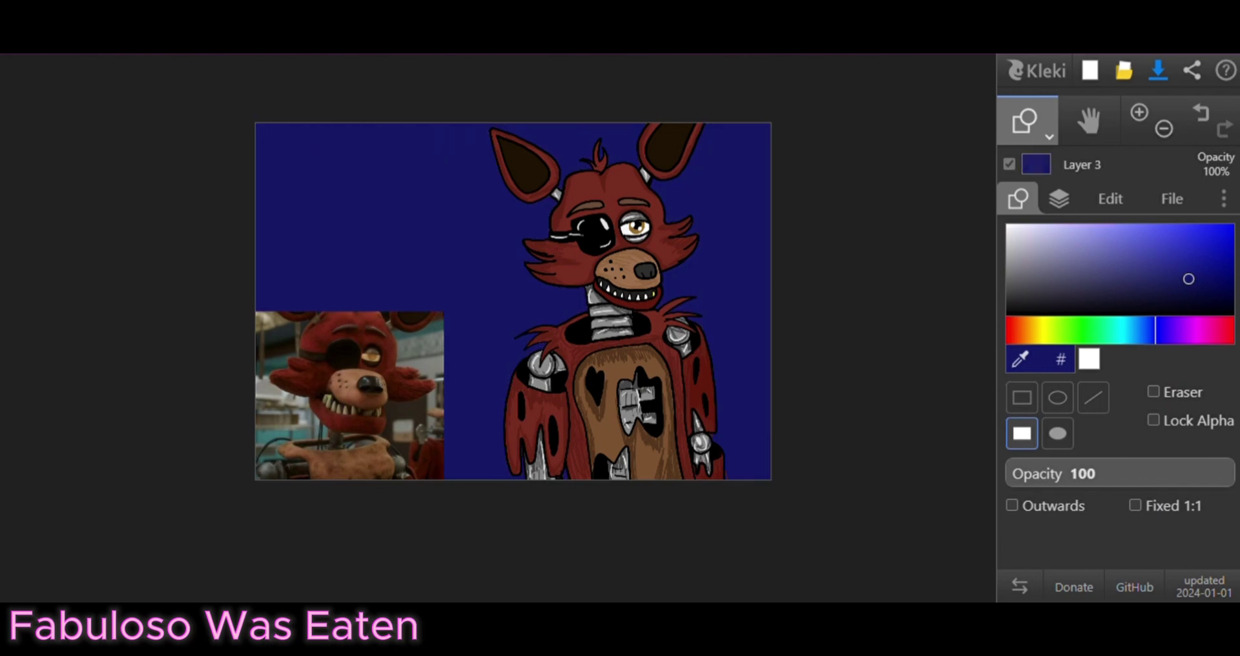
# Draw a slightly smaller filled purple rectangle over the blue background, leaving a thin blue border
pyautogui.click(1170, 329)
pyautogui.click(1129, 247)
pyautogui.moveTo(263, 130); pyautogui.dragTo(762, 473)
# Paint a grey pirate hook with a dark grey underside on its base, on the purple background above the reference image
pyautogui.press('b')
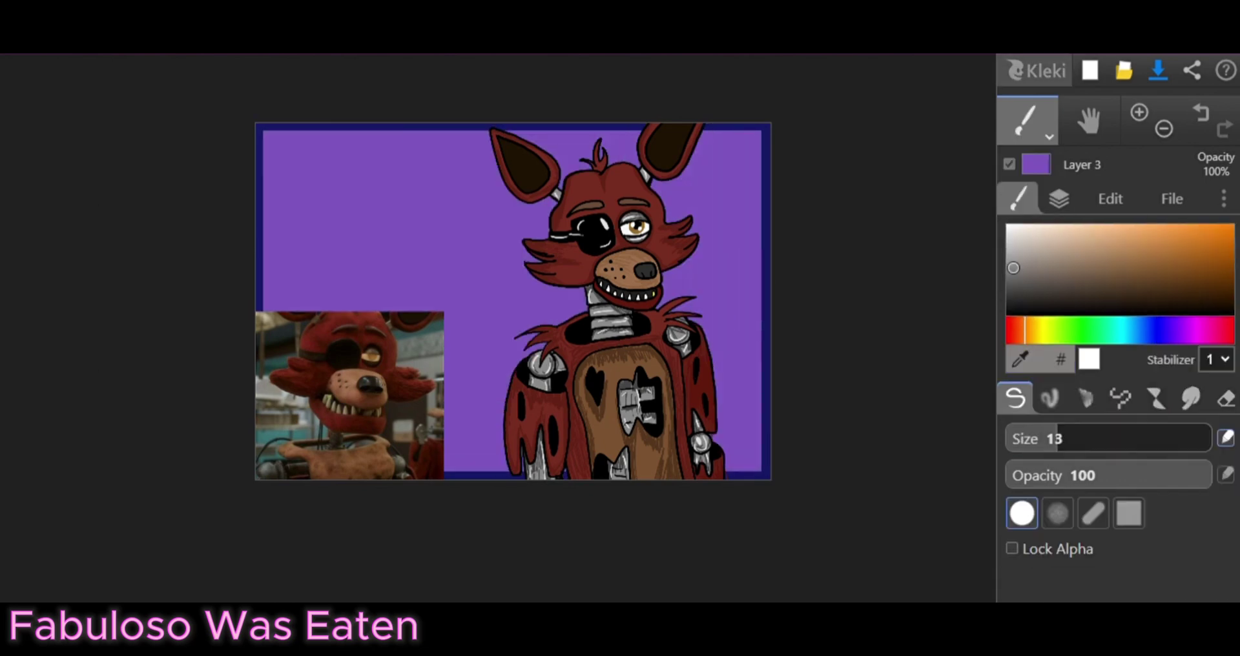
pyautogui.click(1138, 113)
pyautogui.moveTo(346, 207); pyautogui.dragTo(355, 223)
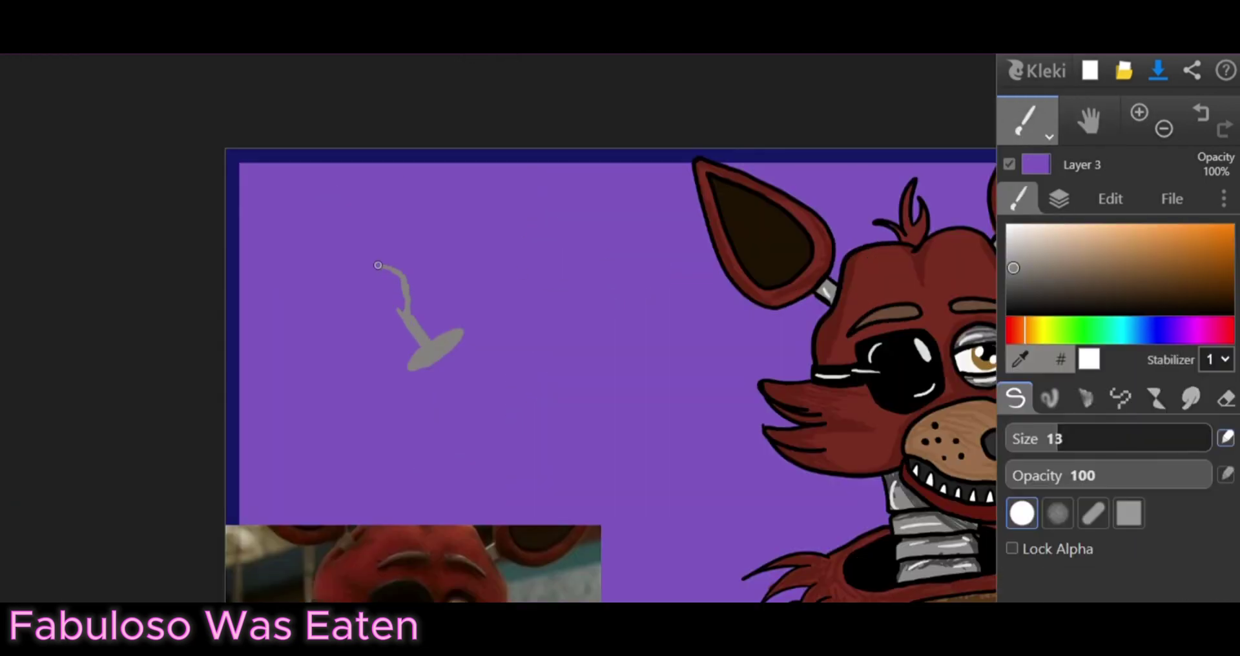
pyautogui.moveTo(378, 265); pyautogui.dragTo(363, 313)
pyautogui.scroll(2, 363, 312)
pyautogui.moveTo(462, 315); pyautogui.dragTo(451, 261)
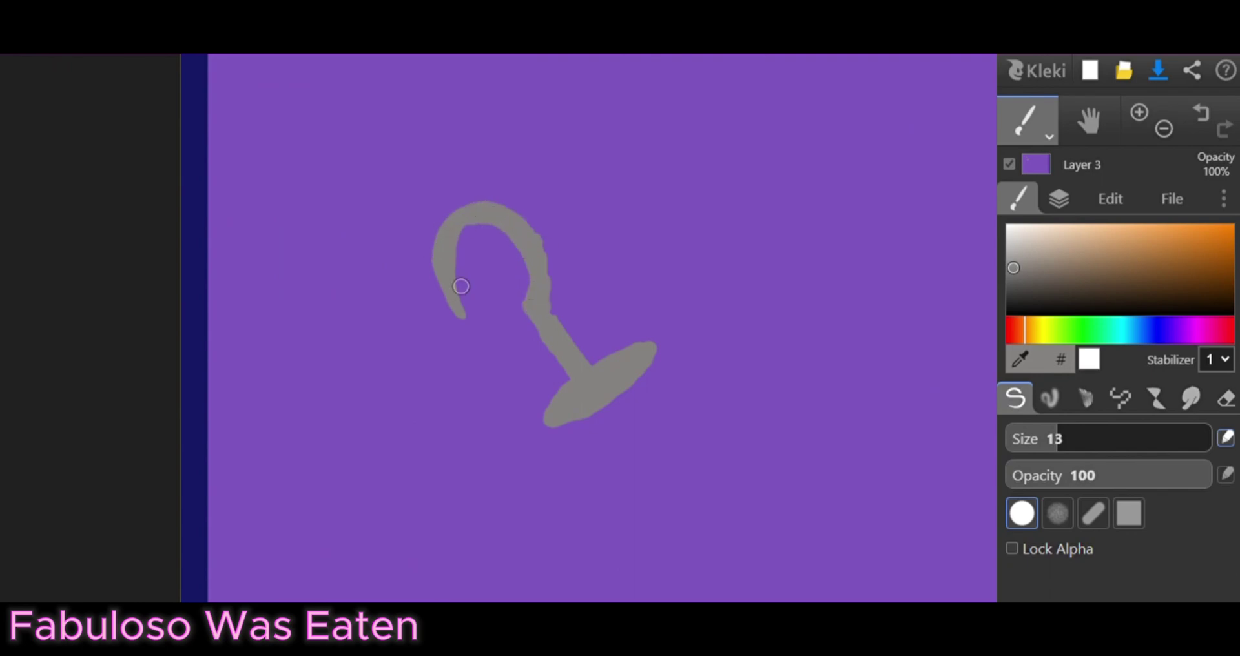
pyautogui.moveTo(656, 360); pyautogui.dragTo(587, 424)
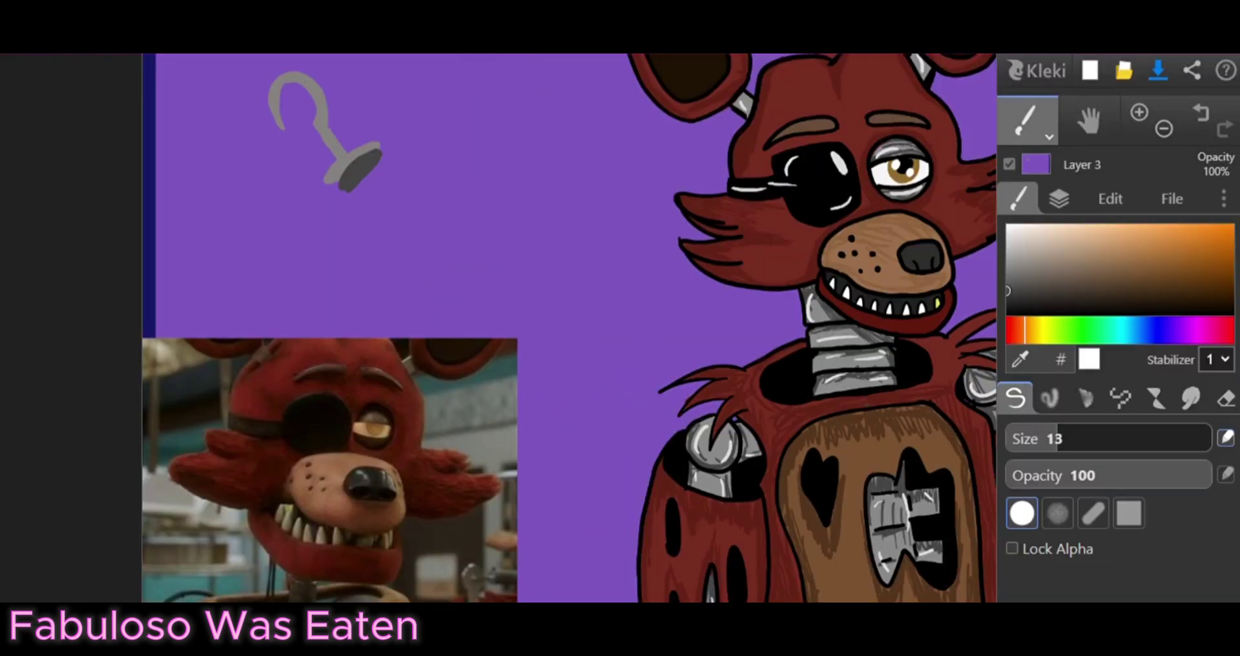
# Draw a filled gold circle with a smaller dark gold circle inside it, between the hook and the fox
pyautogui.moveTo(562, 202)
pyautogui.mouseDown()
pyautogui.moveTo(612, 268)
pyautogui.moveTo(591, 246)
pyautogui.mouseUp()
pyautogui.hotkey('ctrl', 'z')
pyautogui.press('u')
pyautogui.click(1057, 433)
pyautogui.click(1185, 273)
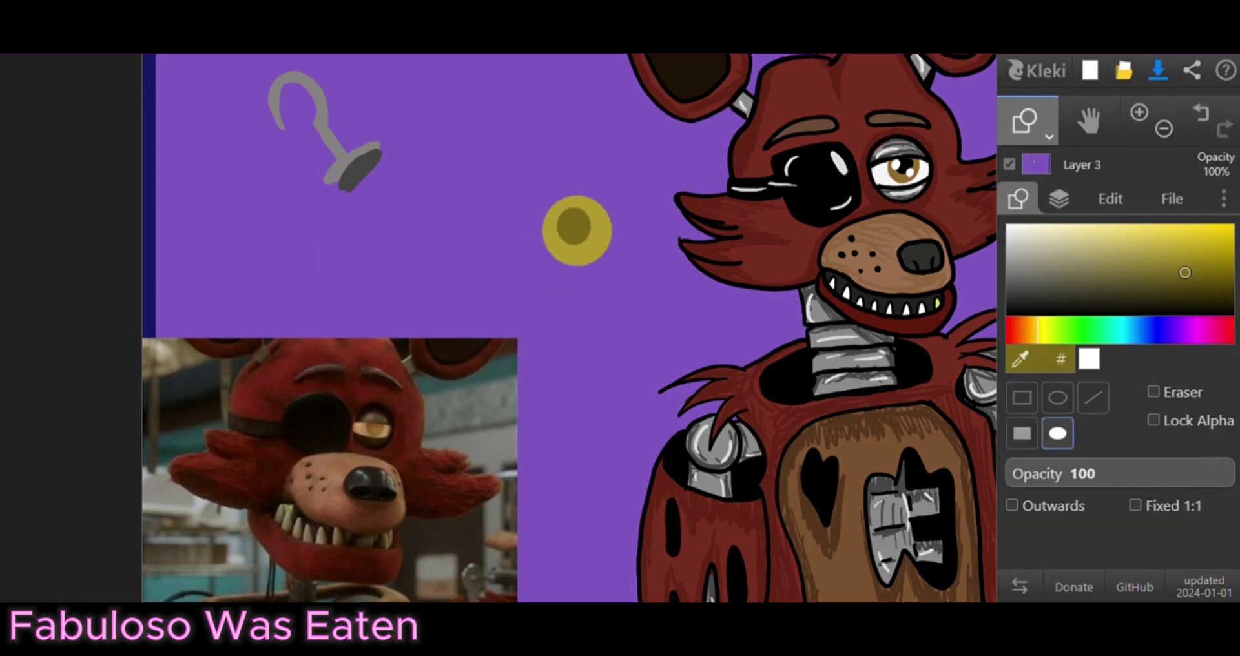
# Replace the coin's inner circle with a larger centred dark gold one and paint short dark notches around its rim
pyautogui.hotkey('ctrl', 'z')
pyautogui.moveTo(553, 210); pyautogui.dragTo(607, 258)
pyautogui.hotkey('ctrl', 'z')
pyautogui.hotkey('ctrl', 'z')
pyautogui.hotkey('ctrl', 'z')
pyautogui.press('b')
# Draw a dark brown half-ellipse ship hull beside the fox's ear by covering a filled ellipse's upper half with a background-purple rectangle
pyautogui.press('space')
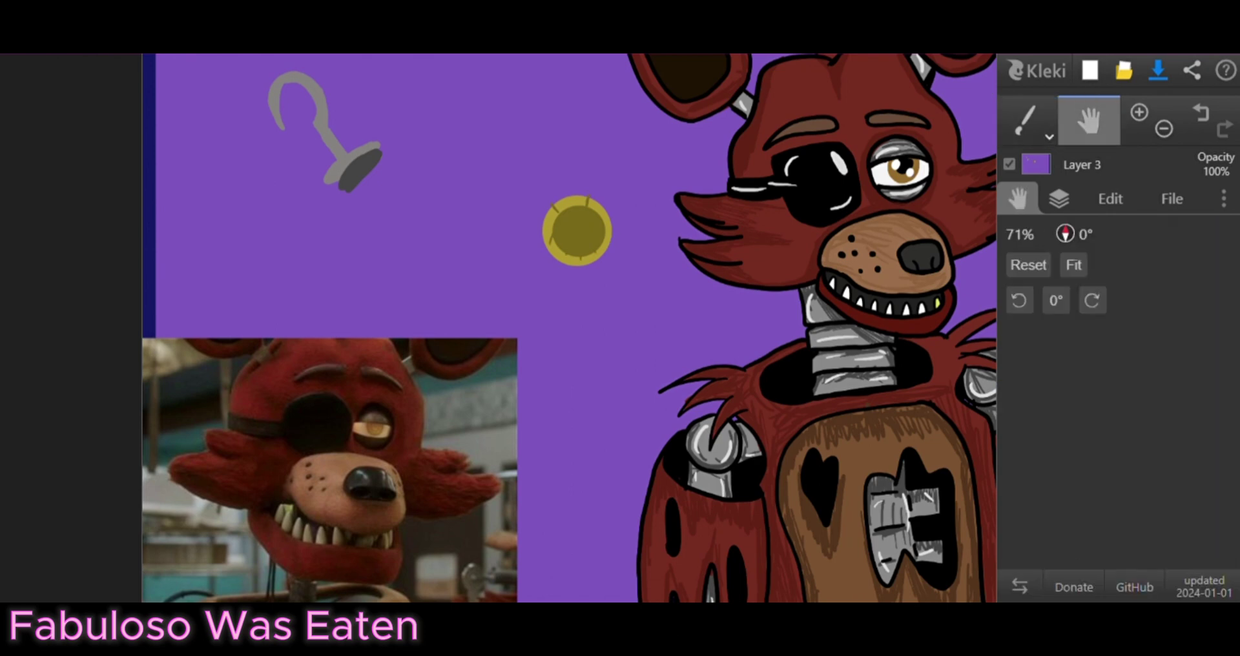
pyautogui.moveTo(587, 198); pyautogui.dragTo(231, 349)
pyautogui.click(1029, 330)
pyautogui.click(1212, 283)
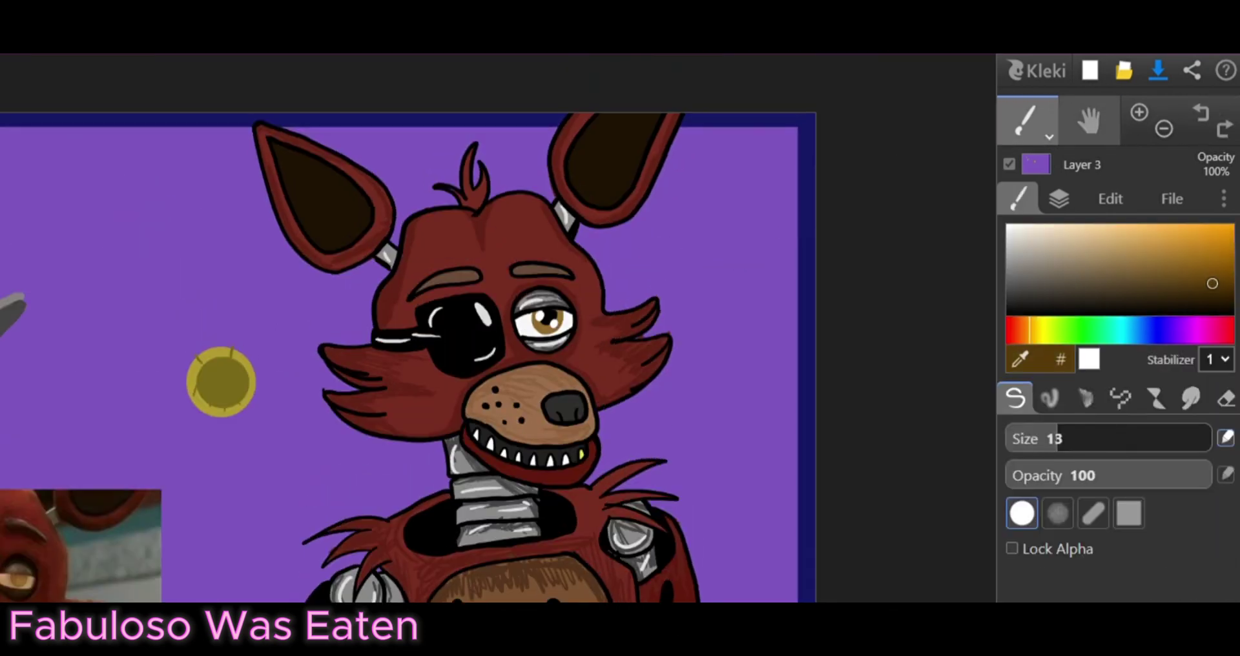
pyautogui.click(1139, 112)
pyautogui.click(1049, 136)
pyautogui.click(1029, 318)
pyautogui.moveTo(724, 215)
pyautogui.mouseDown()
pyautogui.moveTo(856, 222)
pyautogui.moveTo(870, 293)
pyautogui.moveTo(805, 246)
pyautogui.moveTo(907, 264)
pyautogui.mouseUp()
pyautogui.click(1021, 433)
pyautogui.keyDown('alt'); pyautogui.click(840, 161); pyautogui.keyUp('alt')
pyautogui.moveTo(723, 187); pyautogui.dragTo(909, 228)
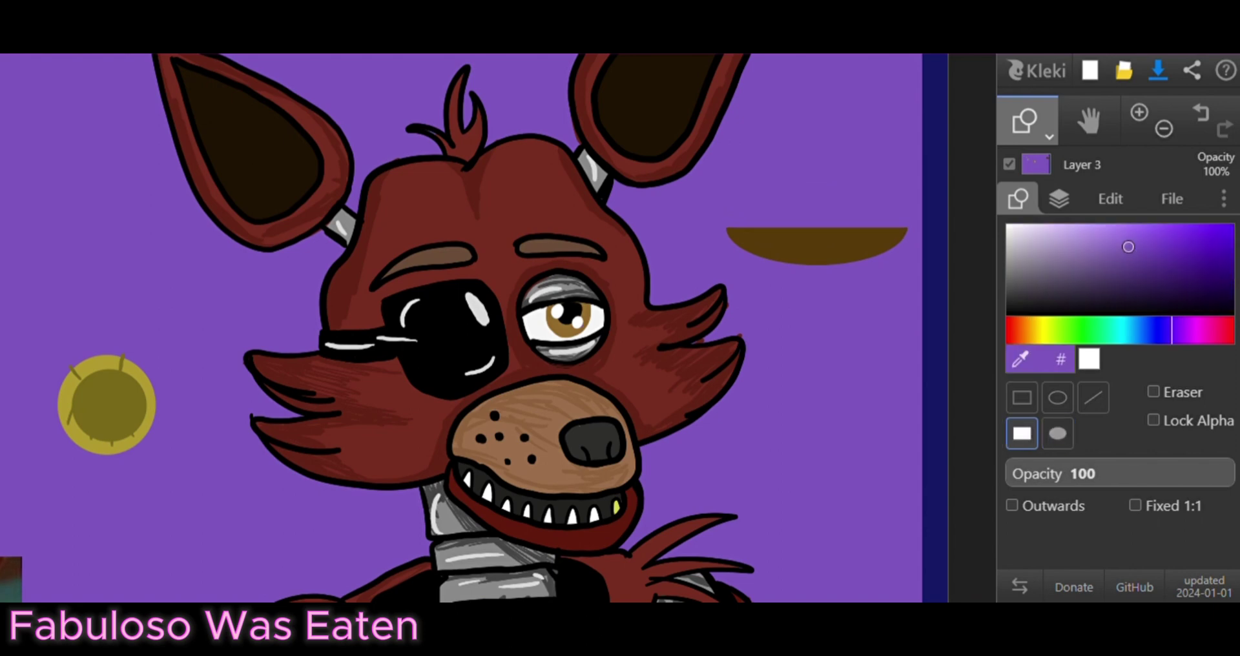
# Add a brown vertical mast to the ship and three darker brown portholes along its hull, using 17-wide lines
pyautogui.keyDown('alt'); pyautogui.click(814, 252); pyautogui.keyUp('alt')
pyautogui.click(1093, 397)
pyautogui.moveTo(832, 228); pyautogui.dragTo(832, 140)
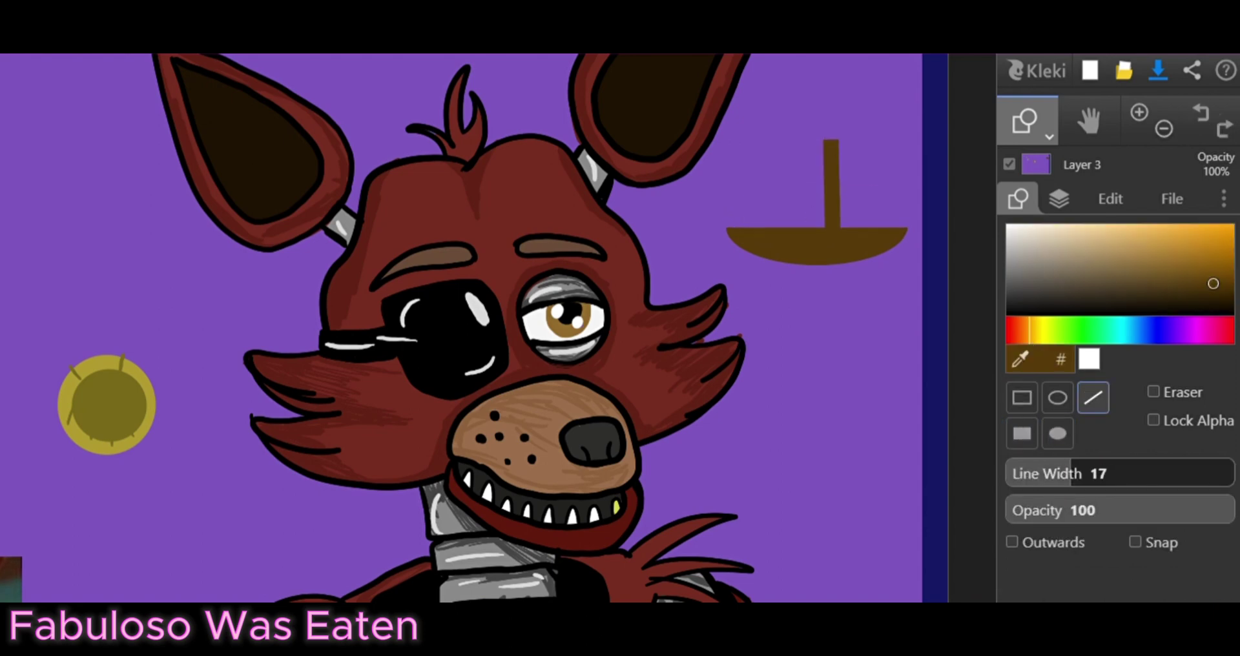
pyautogui.click(1229, 295)
pyautogui.moveTo(766, 241); pyautogui.dragTo(783, 243)
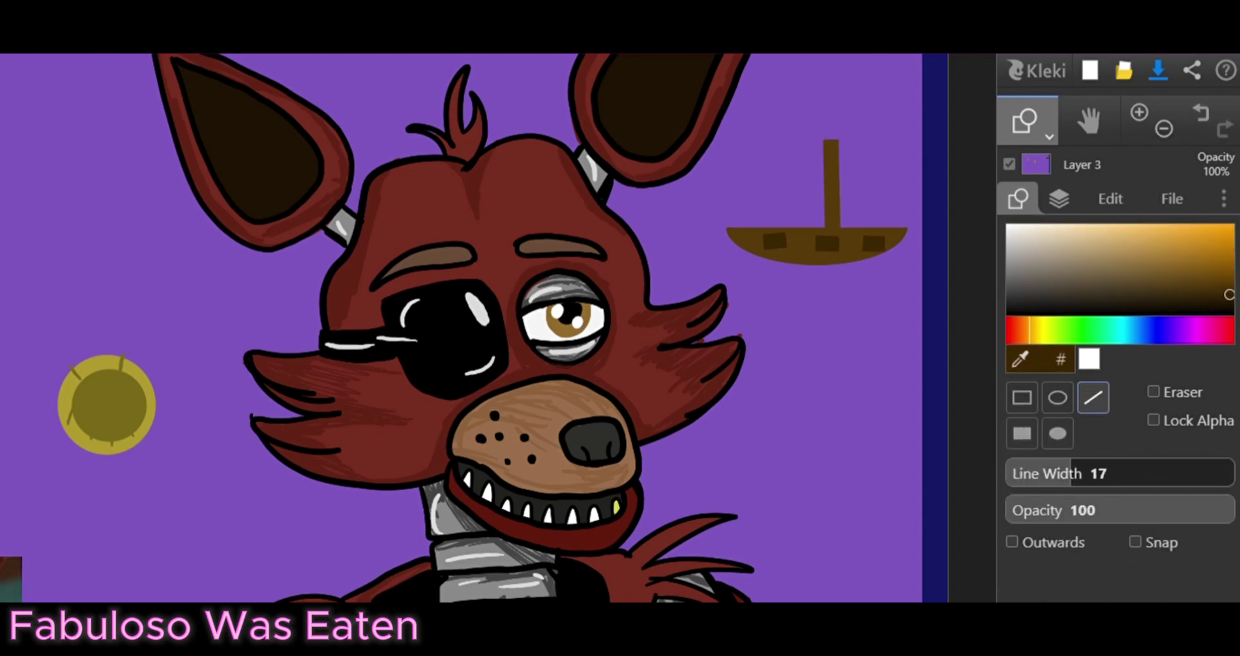
# Draw a triangular off-white sail against the ship's mast and fill in its interior with the brush
pyautogui.click(1008, 236)
pyautogui.moveTo(827, 139); pyautogui.dragTo(768, 185)
pyautogui.hotkey('ctrl', 'z')
pyautogui.moveTo(827, 143); pyautogui.dragTo(776, 182)
pyautogui.moveTo(777, 182); pyautogui.dragTo(821, 206)
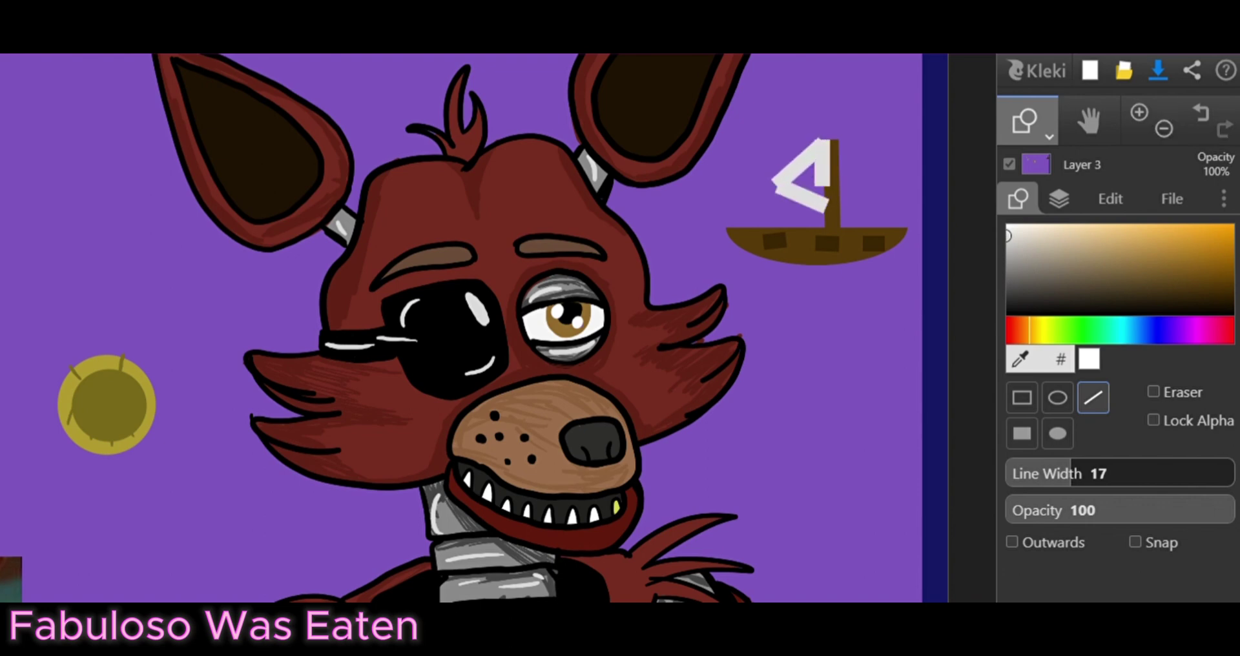
pyautogui.press('b')
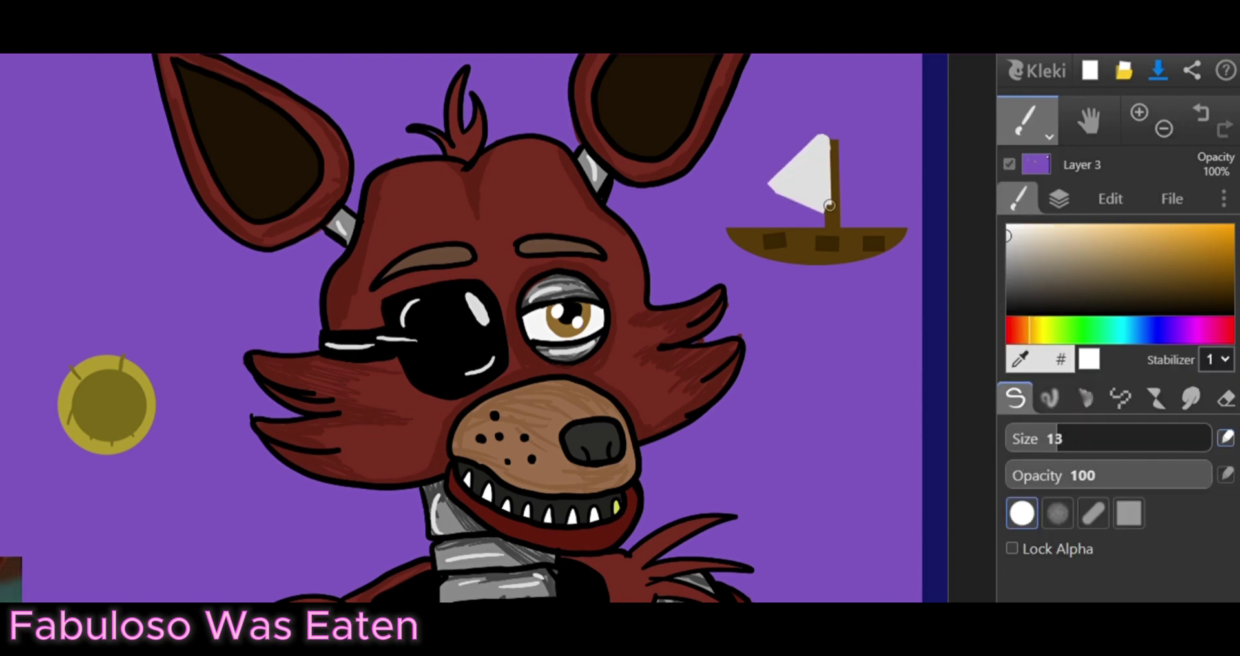
# Sketch beige five-pointed stars across the purple background around the hook and the fox
pyautogui.scroll(-5, 771, 188)
pyautogui.click(1081, 237)
pyautogui.moveTo(433, 180); pyautogui.dragTo(479, 135)
pyautogui.moveTo(233, 279); pyautogui.dragTo(283, 312)
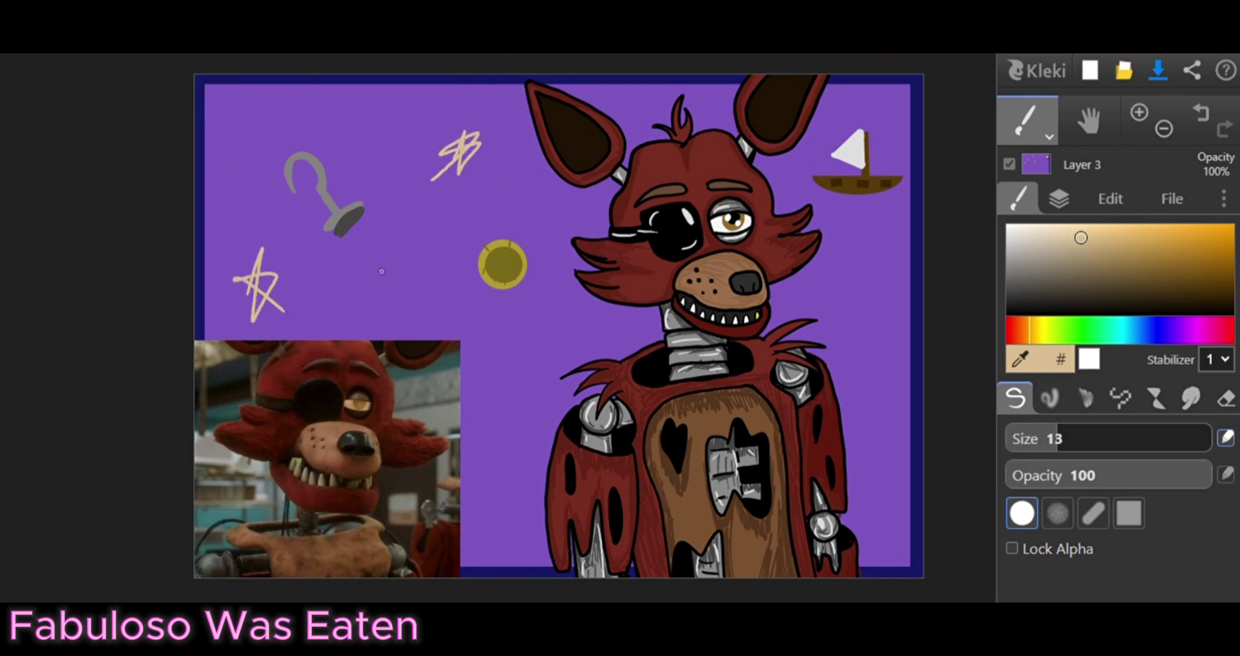
# Scatter small magenta hearts over the purple background and paint green grass strokes along the edges of the reference image
pyautogui.click(1195, 329)
pyautogui.click(1222, 259)
pyautogui.moveTo(516, 186); pyautogui.dragTo(521, 206)
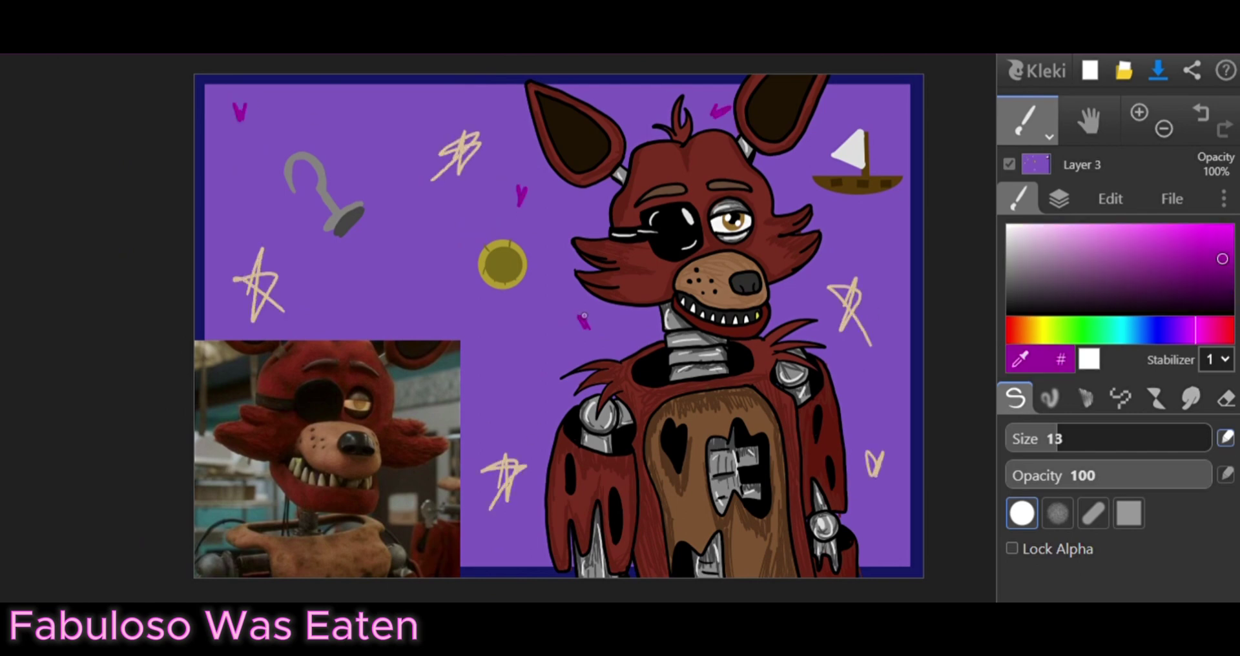
pyautogui.moveTo(353, 302); pyautogui.dragTo(366, 291)
pyautogui.click(1082, 330)
pyautogui.moveTo(479, 538); pyautogui.dragTo(495, 554)
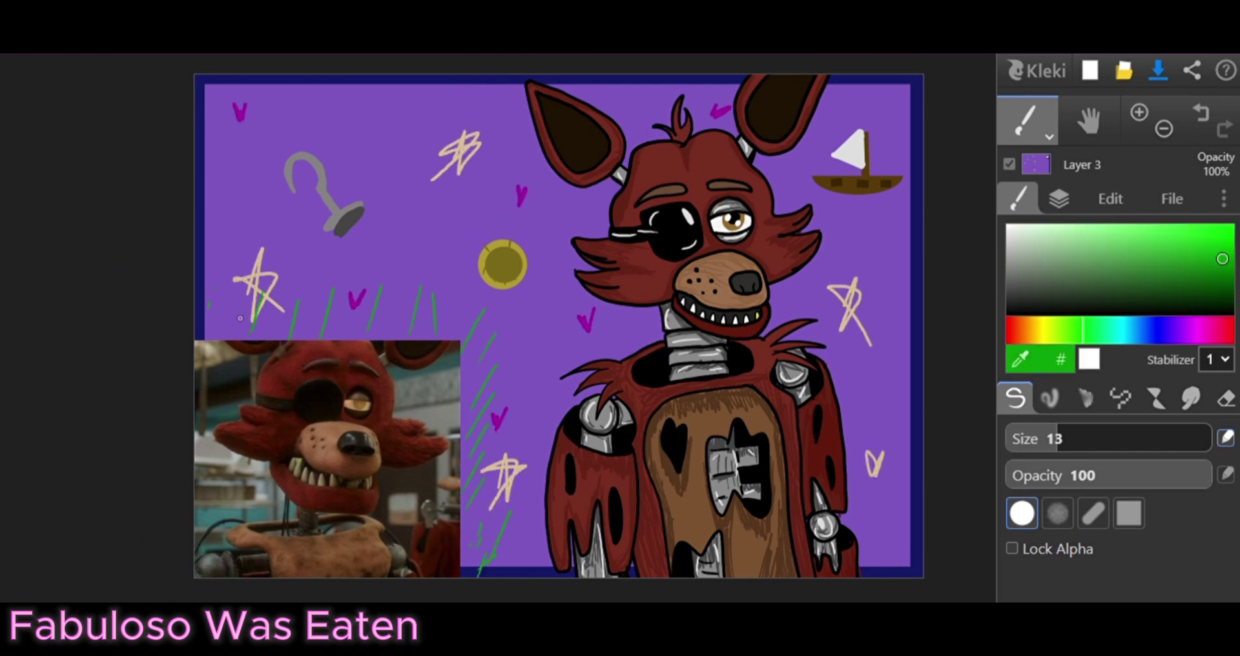
# Add a new layer and paint short pink blush strokes on the cheeks of the fox in the reference image
pyautogui.click(1059, 198)
pyautogui.click(1016, 238)
pyautogui.click(1019, 198)
pyautogui.click(1231, 329)
pyautogui.click(1135, 246)
pyautogui.moveTo(371, 419); pyautogui.dragTo(380, 427)
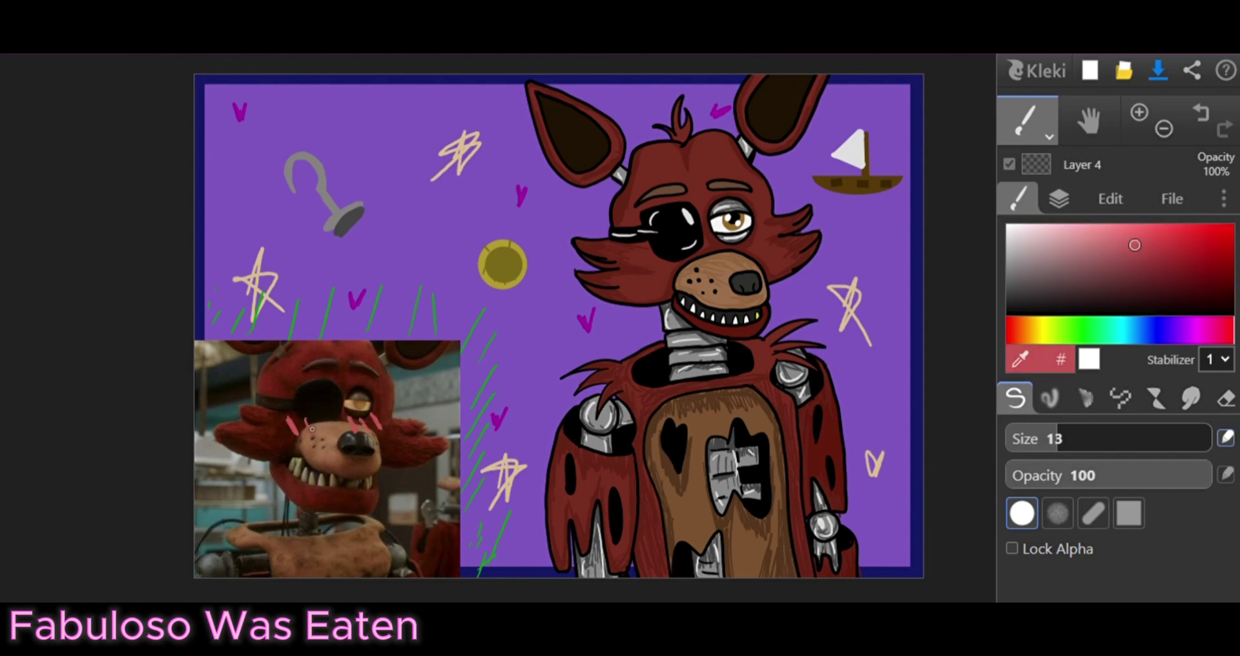
# Paint a pinkish-red band across the reference fox's face on another new layer and soften it with Triangle Blur
pyautogui.click(1059, 198)
pyautogui.click(1016, 239)
pyautogui.click(1019, 198)
pyautogui.moveTo(278, 432); pyautogui.dragTo(394, 430)
pyautogui.click(1110, 198)
pyautogui.click(1189, 468)
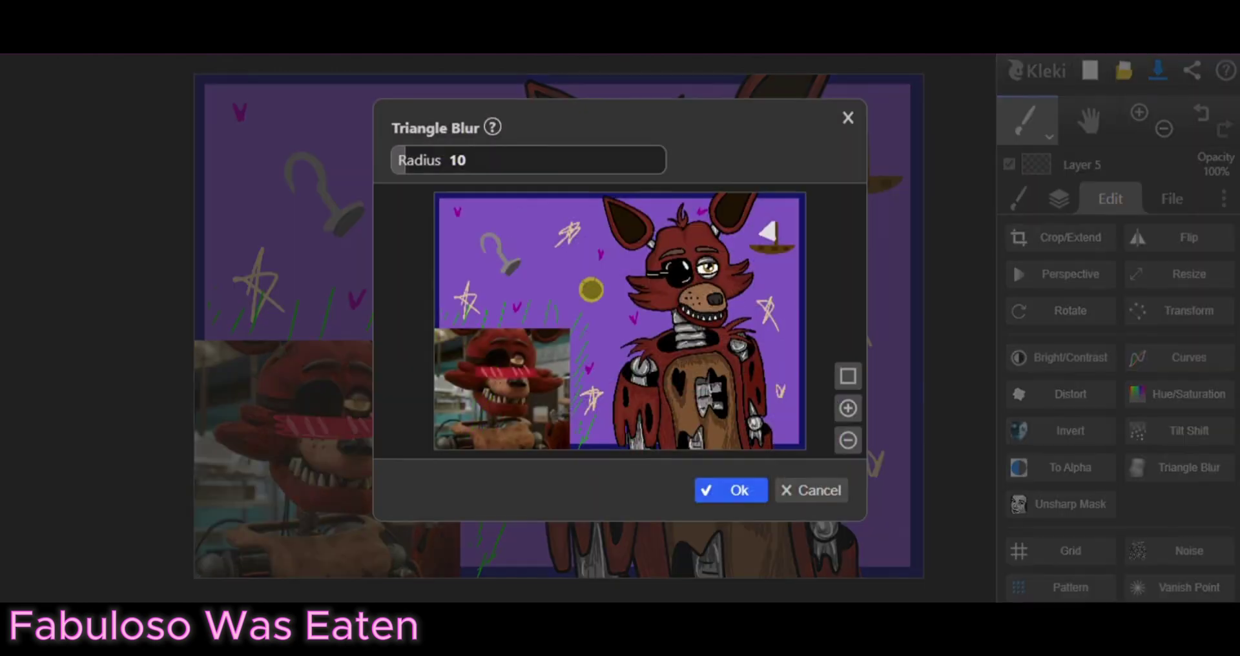
pyautogui.moveTo(400, 161); pyautogui.dragTo(452, 160)
pyautogui.click(731, 490)
# Merge the blush layers down into the reference image layer using the normal mix mode
pyautogui.click(1059, 198)
pyautogui.click(1115, 238)
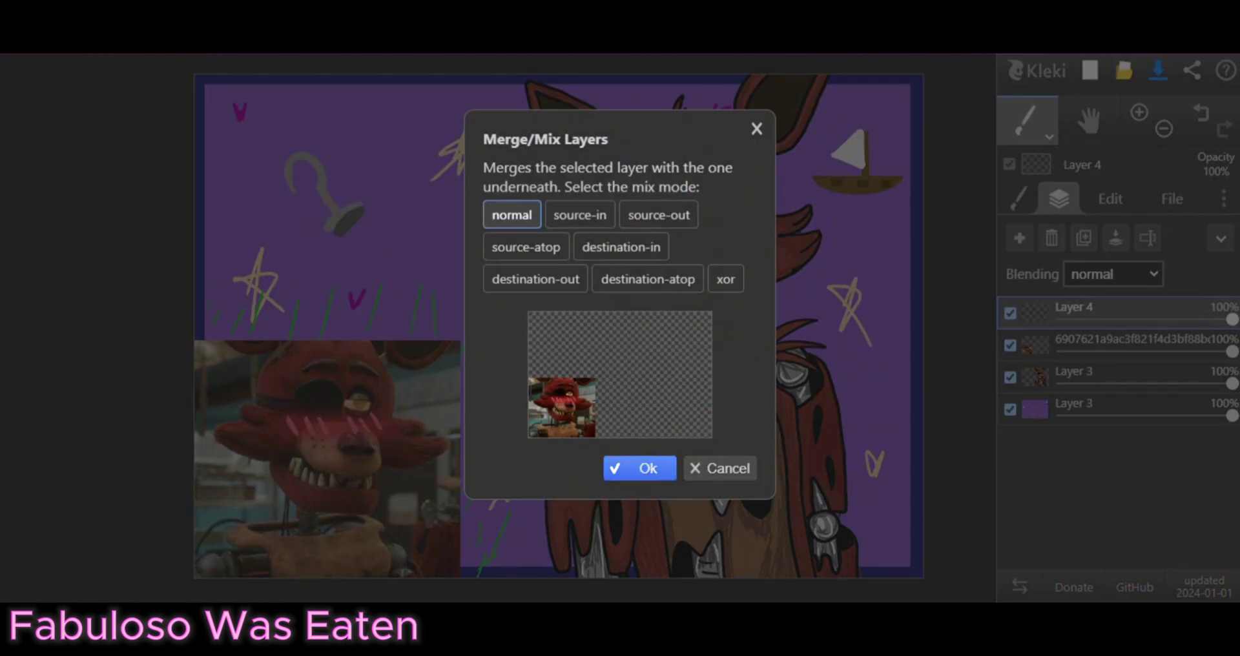
pyautogui.click(639, 468)
# Sign the background layer's upper-left corner in bright green with the artist's initials and the year
pyautogui.click(1072, 407)
pyautogui.click(1018, 198)
pyautogui.click(1077, 329)
pyautogui.click(1218, 241)
pyautogui.moveTo(206, 82); pyautogui.dragTo(228, 80)
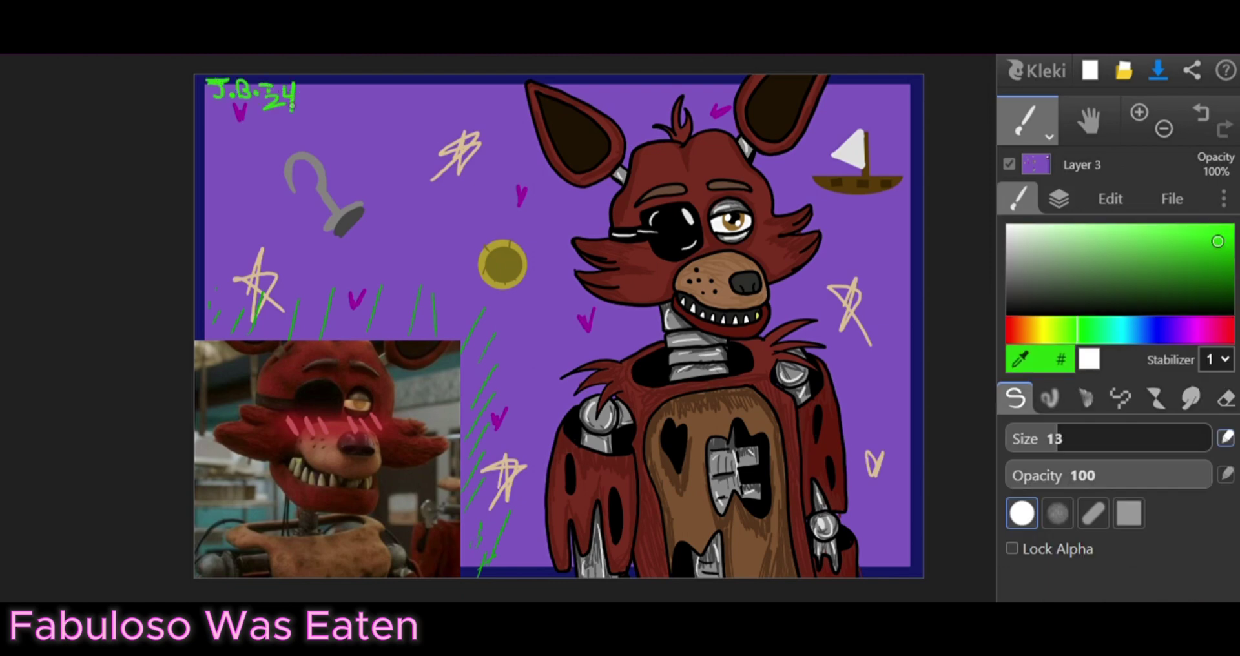